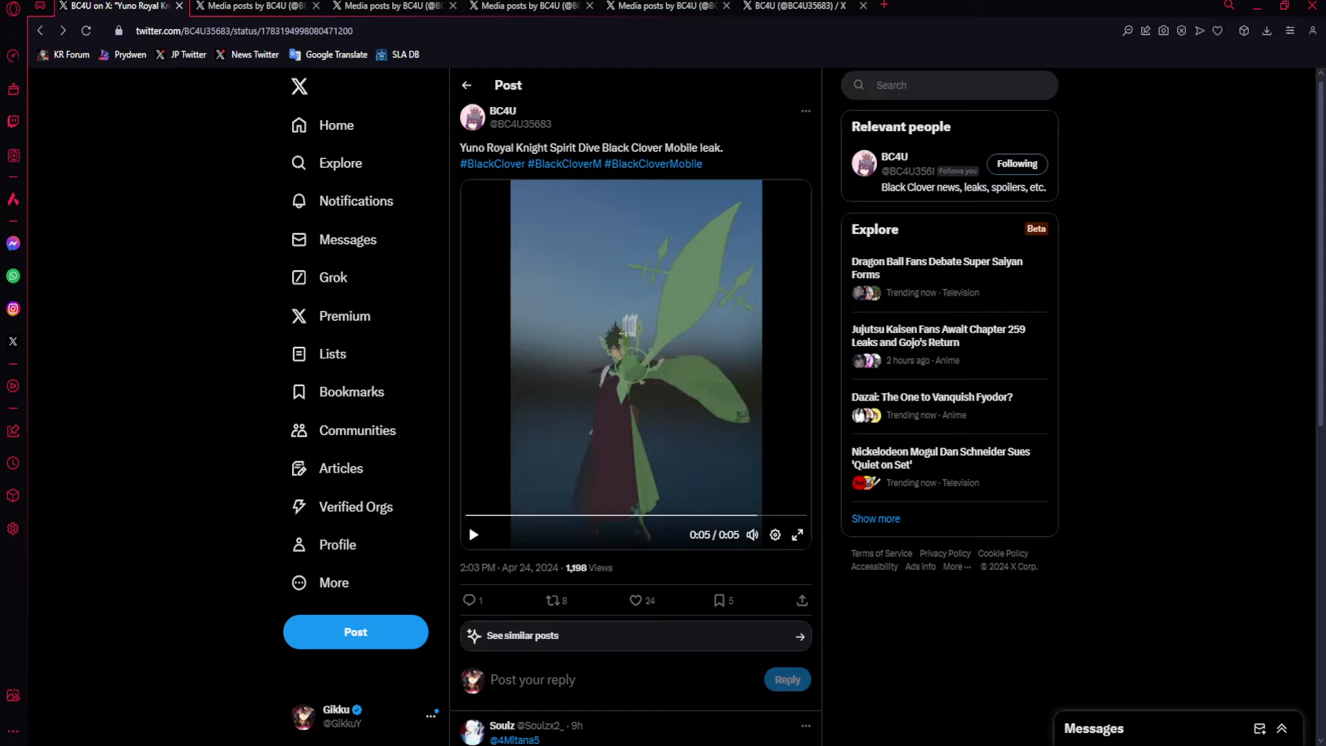
Step: Replay the Yuno Royal Knight leak clip from the start, then switch over to Discord
click(468, 514)
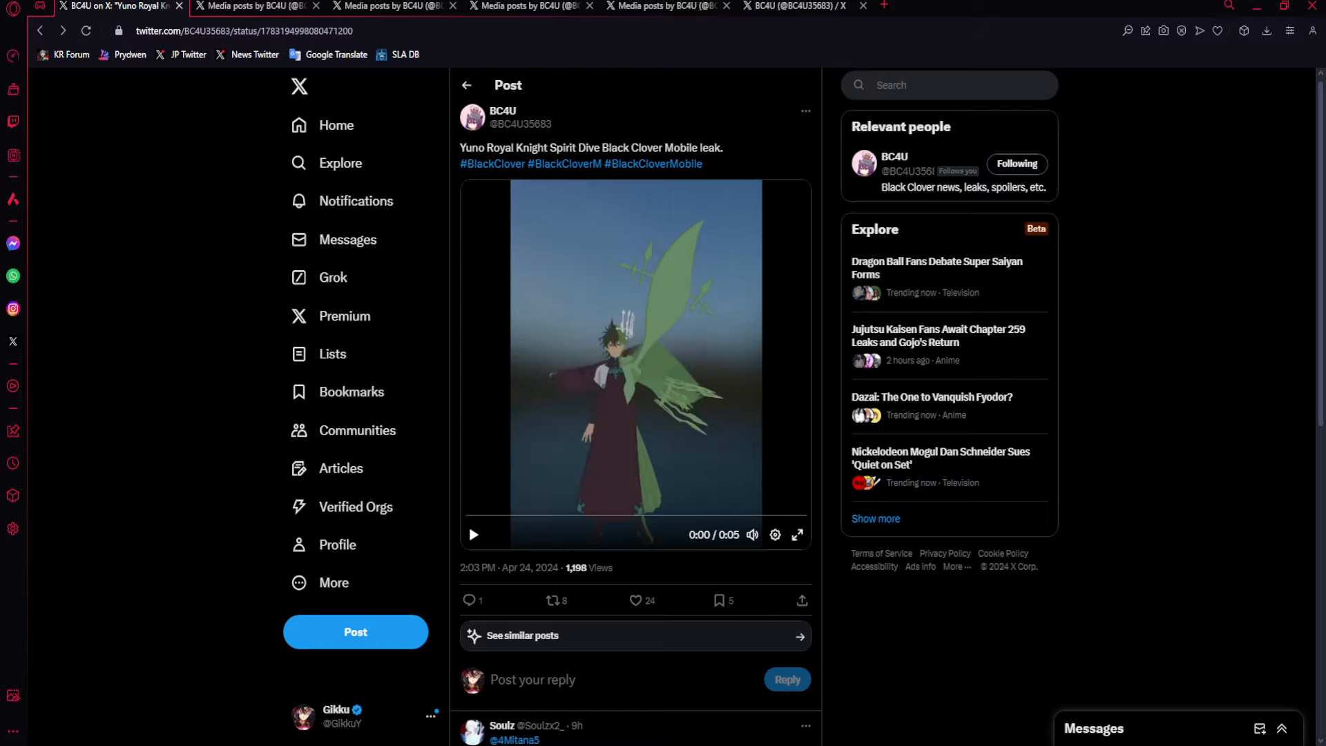
key(super+Down)
key(super+Up)
key(alt+Tab)
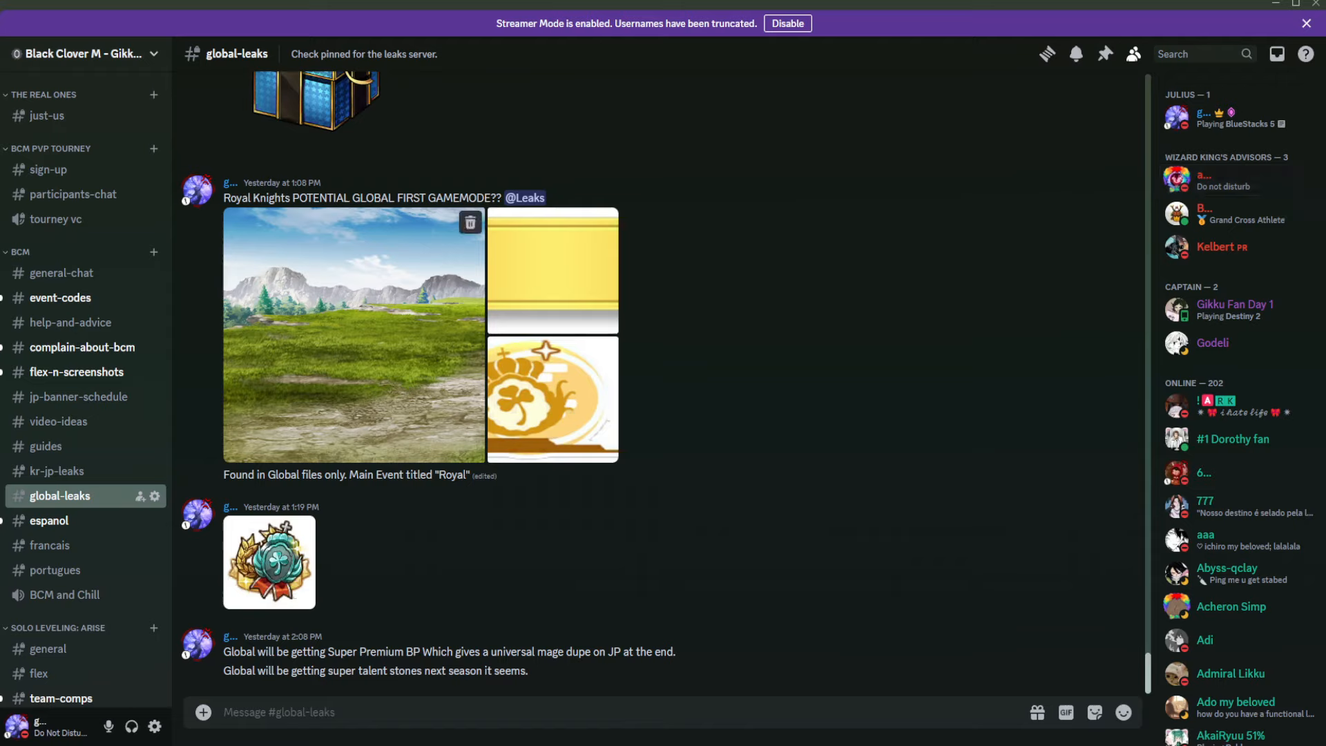
Step: Dismiss a member profile popout and move into the kr-jp-leaks channel
click(1238, 213)
click(918, 174)
mouse_move(341, 547)
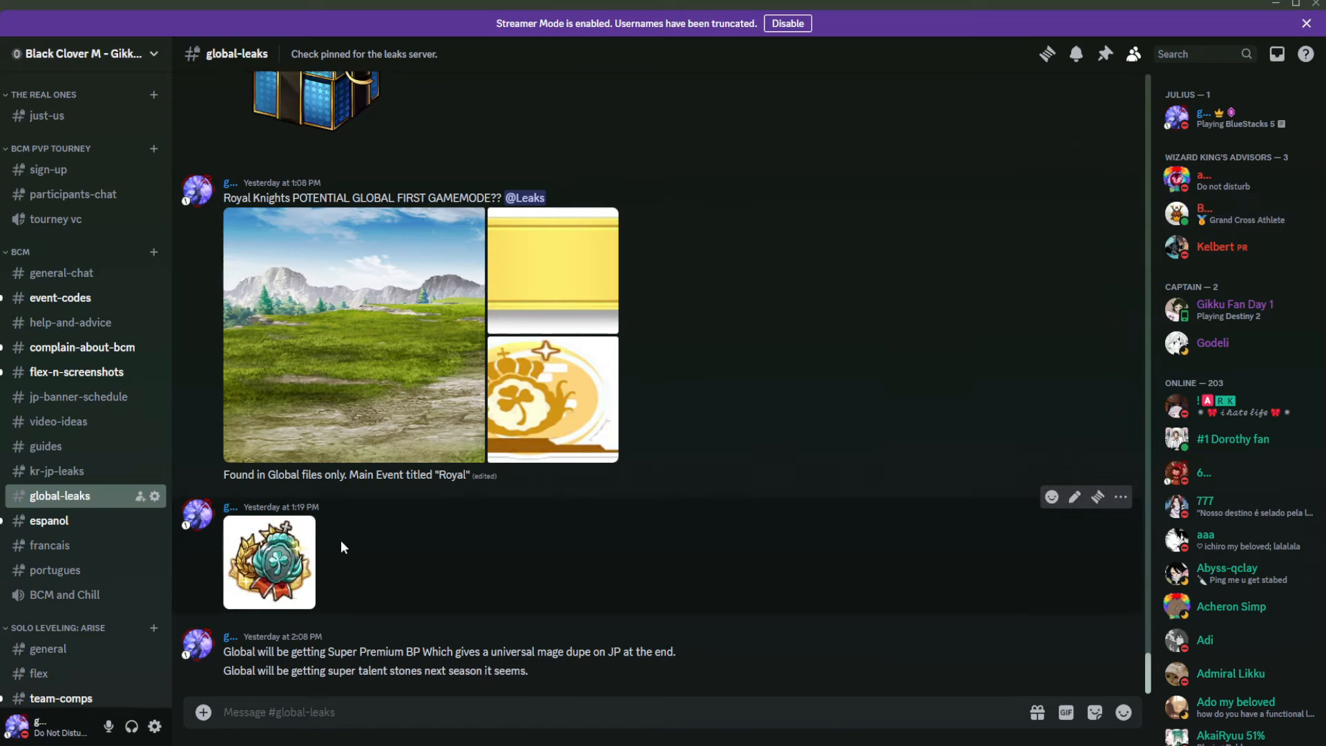
scroll(579, 567, up, 8)
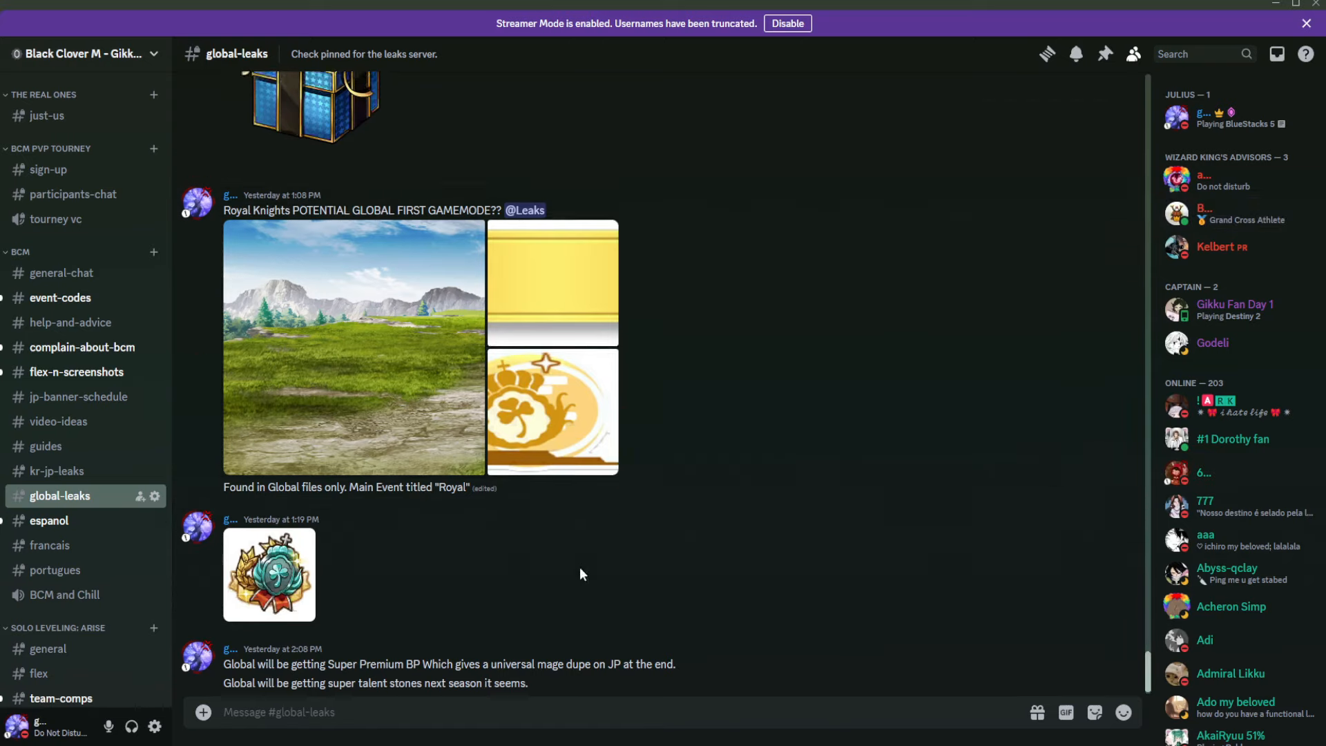
scroll(476, 542, down, 5)
scroll(476, 542, down, 5)
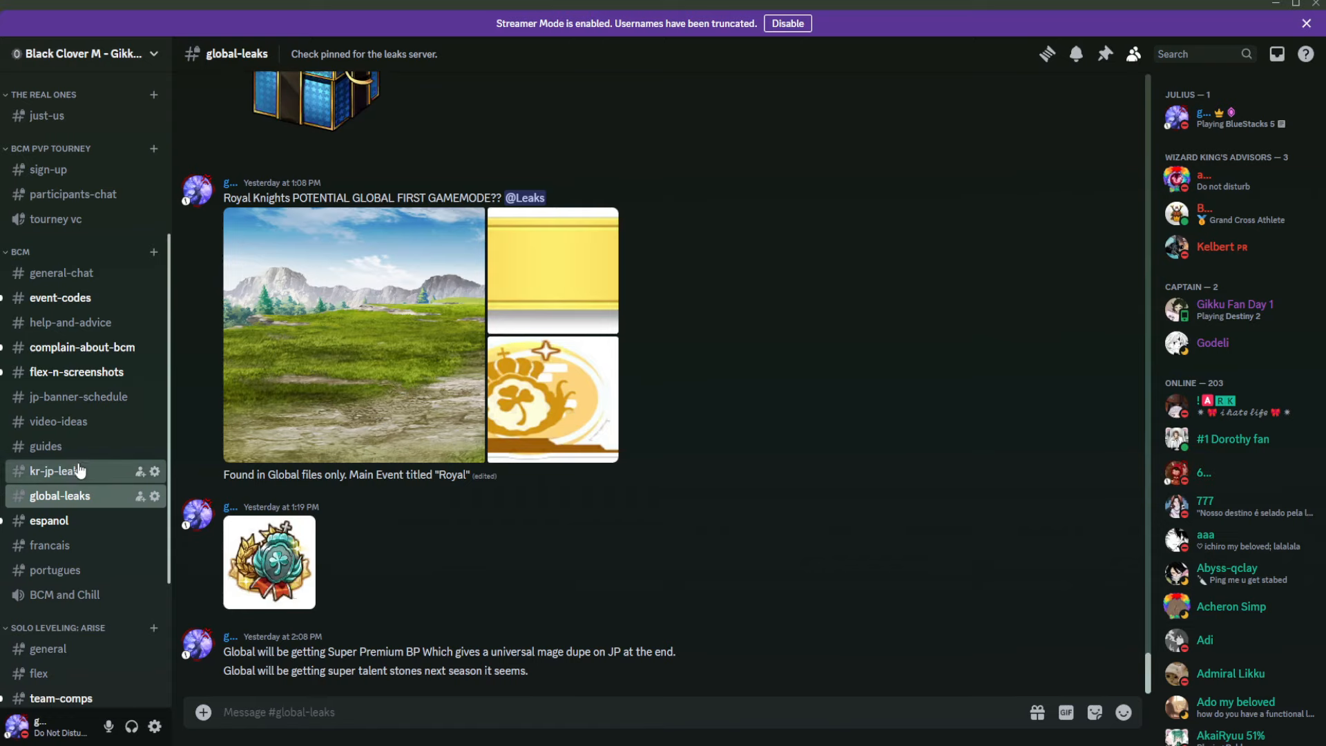
click(57, 471)
scroll(386, 521, up, 5)
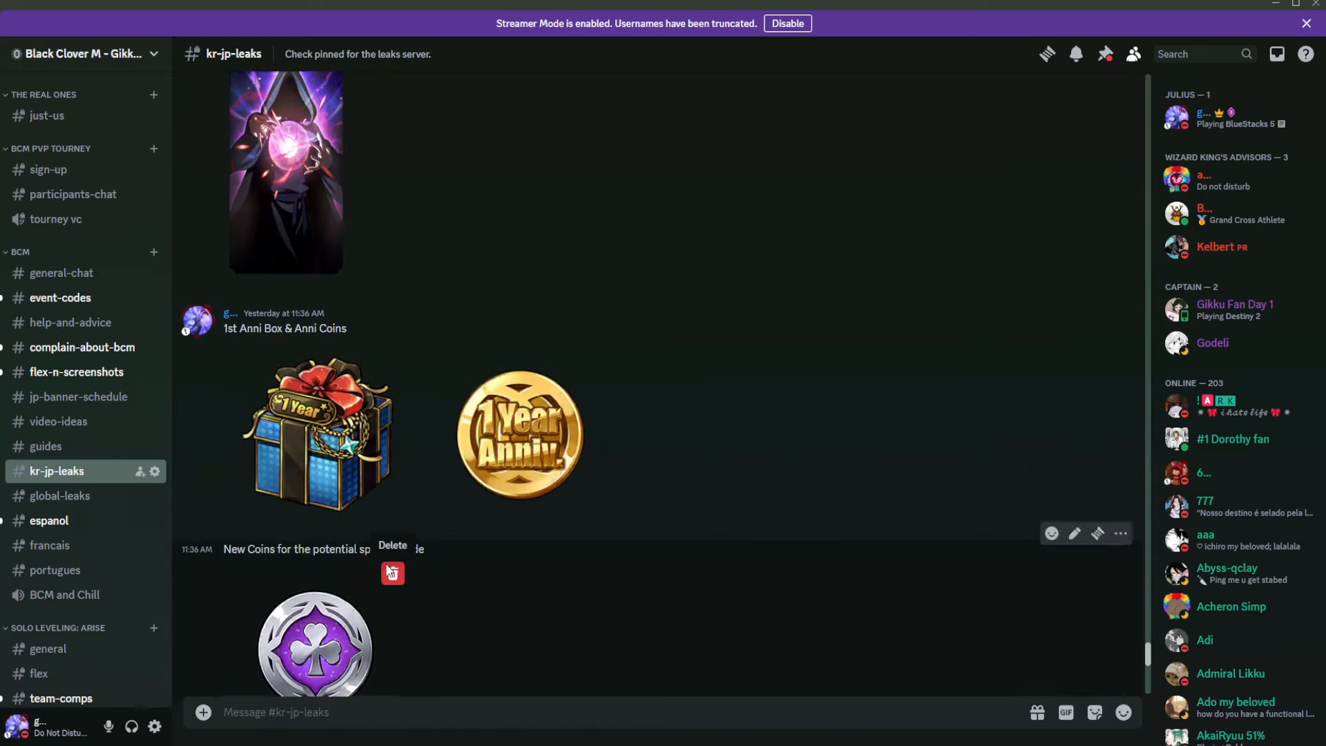
scroll(385, 564, up, 2)
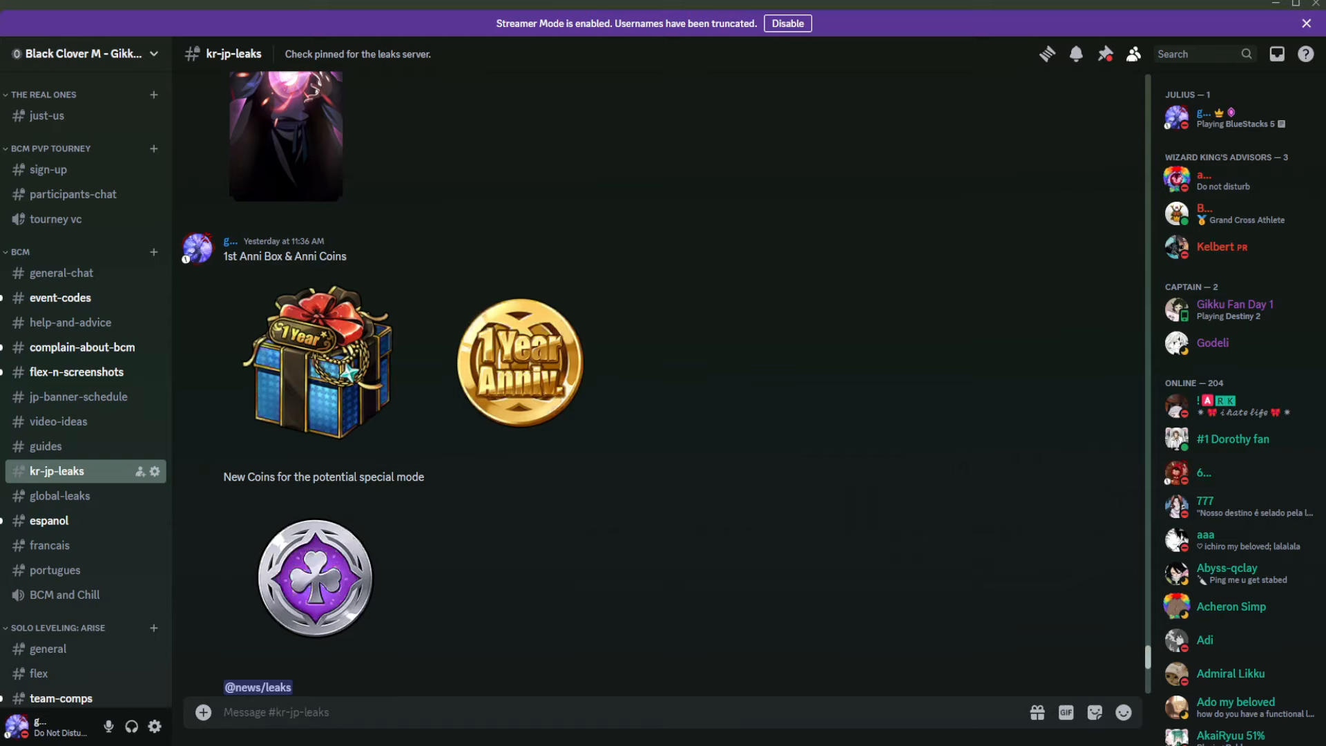
Step: Switch back to the browser with BC4U's media grid of leak clips on X
key(alt+Tab)
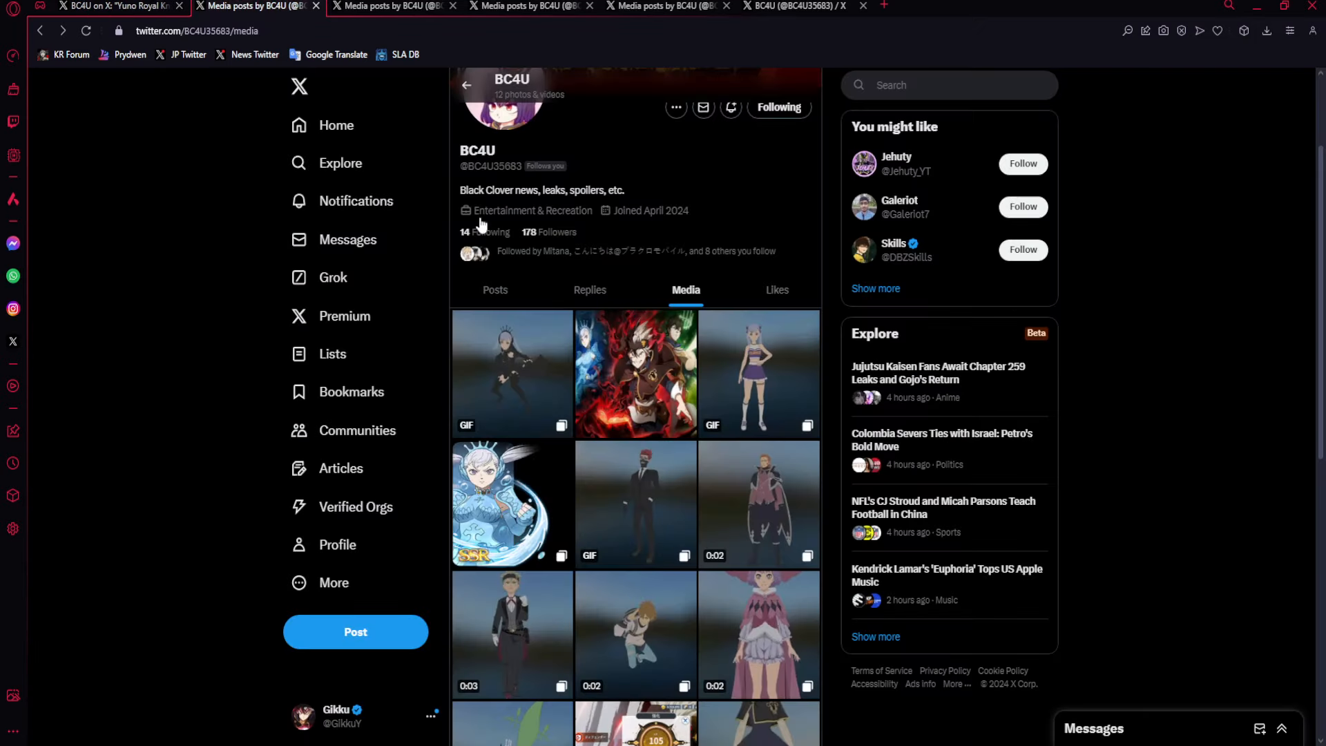
Step: View and pause the suited man animation from BC4U's media grid
click(630, 518)
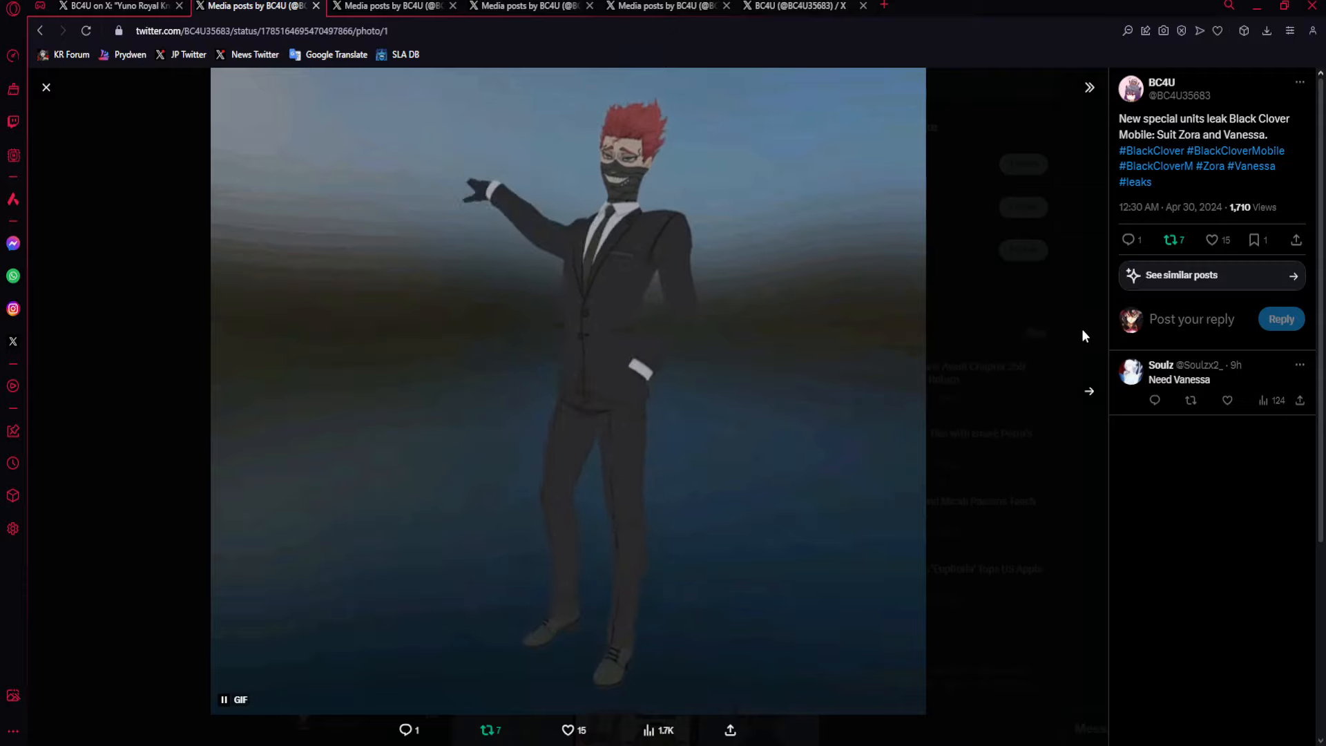
click(534, 334)
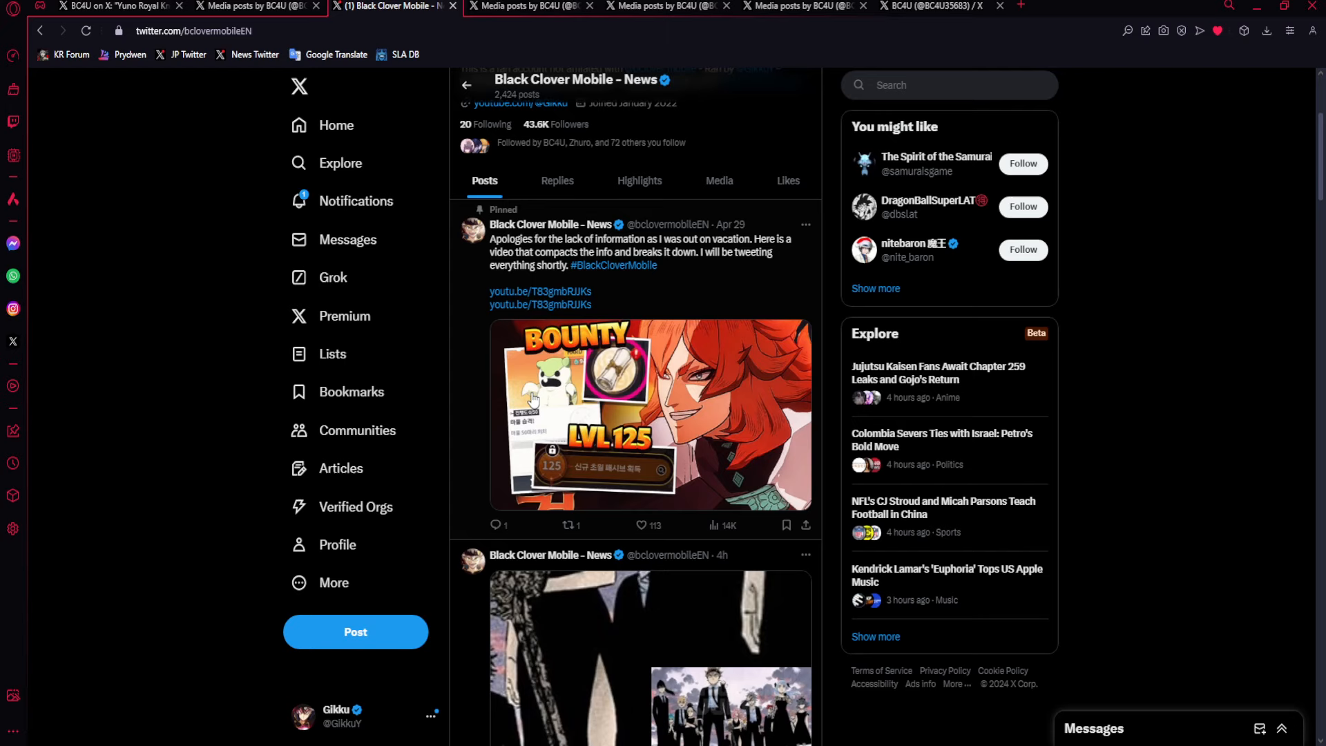
scroll(499, 397, down, 5)
Step: Page through the Black Clover Mobile – News post images to the third, the cast-in-suits artwork
click(499, 397)
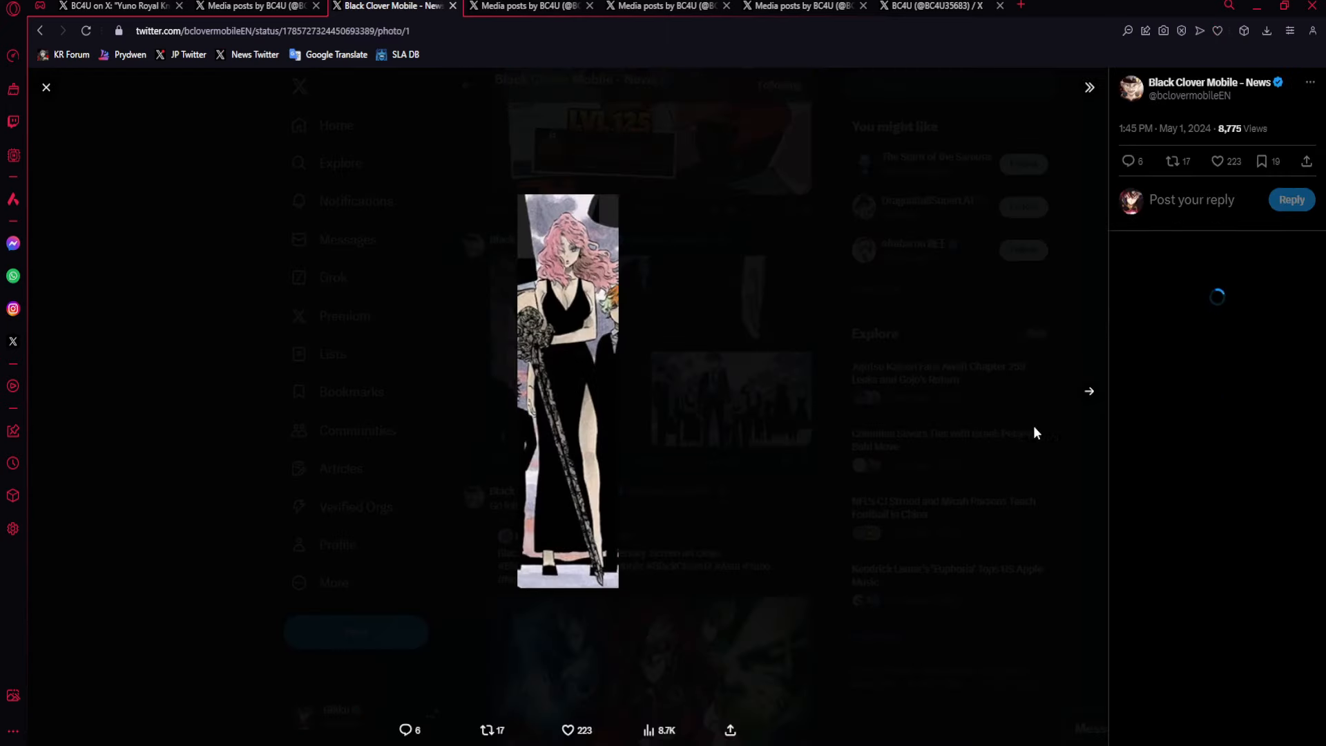
click(1091, 398)
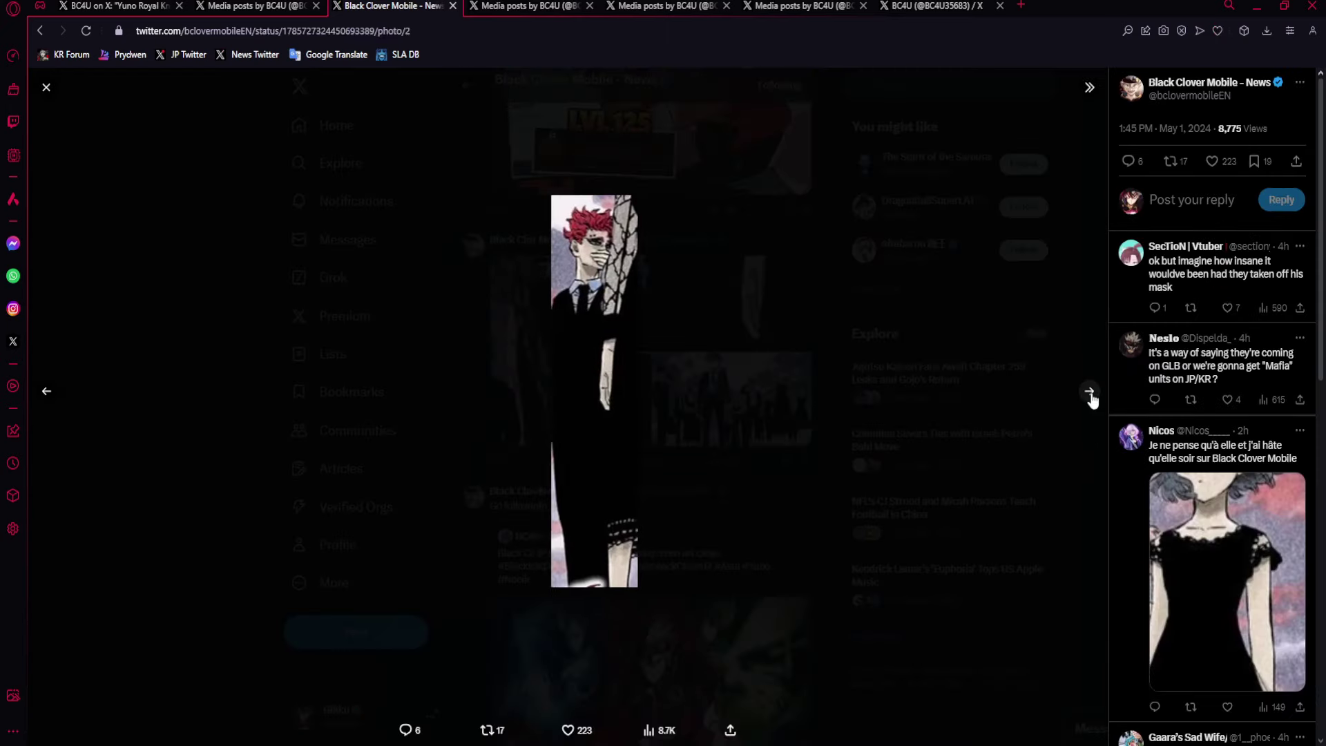
click(254, 5)
click(384, 6)
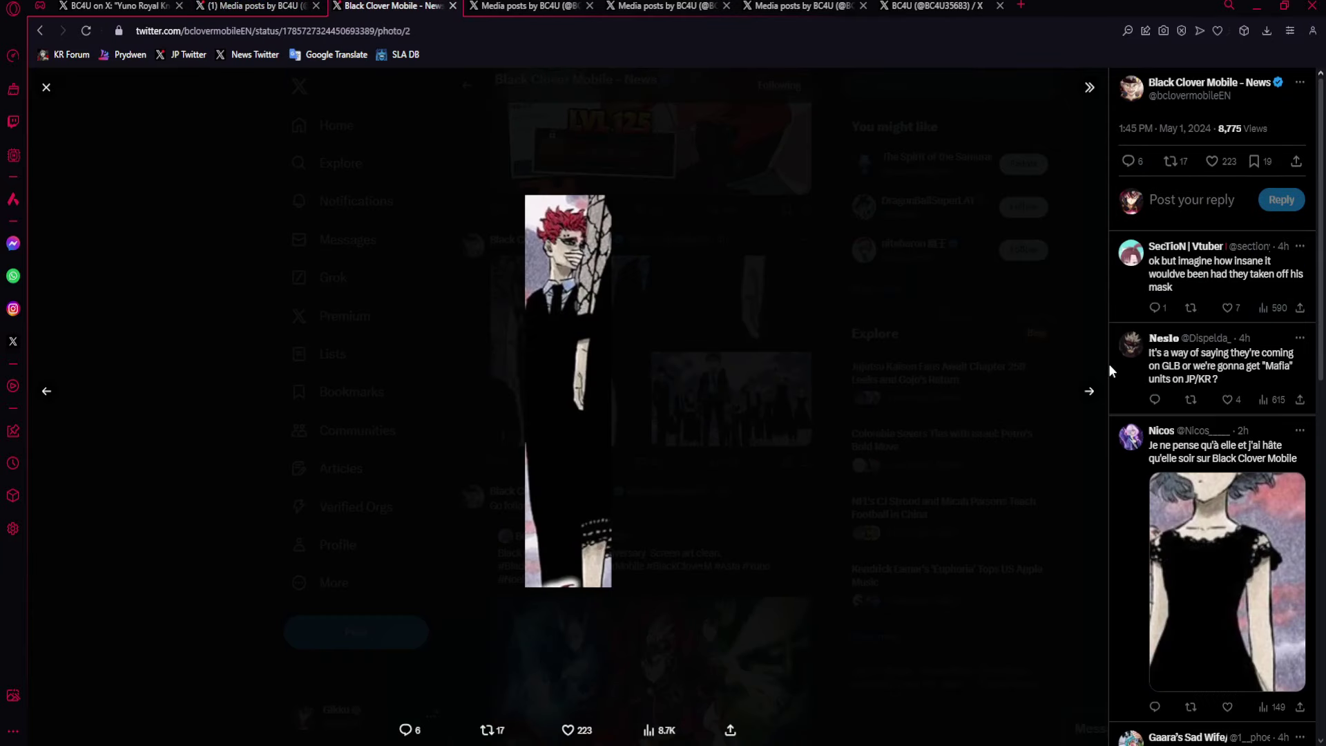
click(1088, 395)
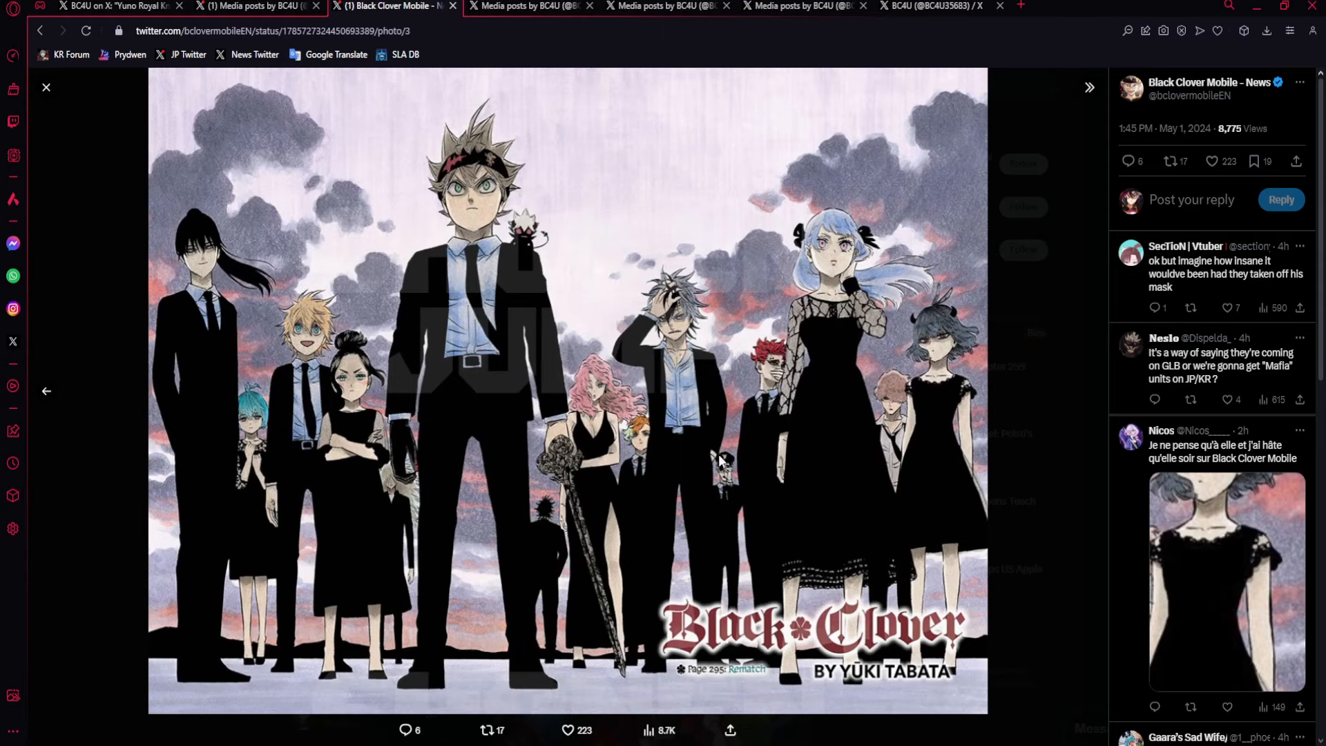
Step: Watch the Suit Zora animation on BC4U's media tab, then move to and pause the Vanessa one
click(254, 6)
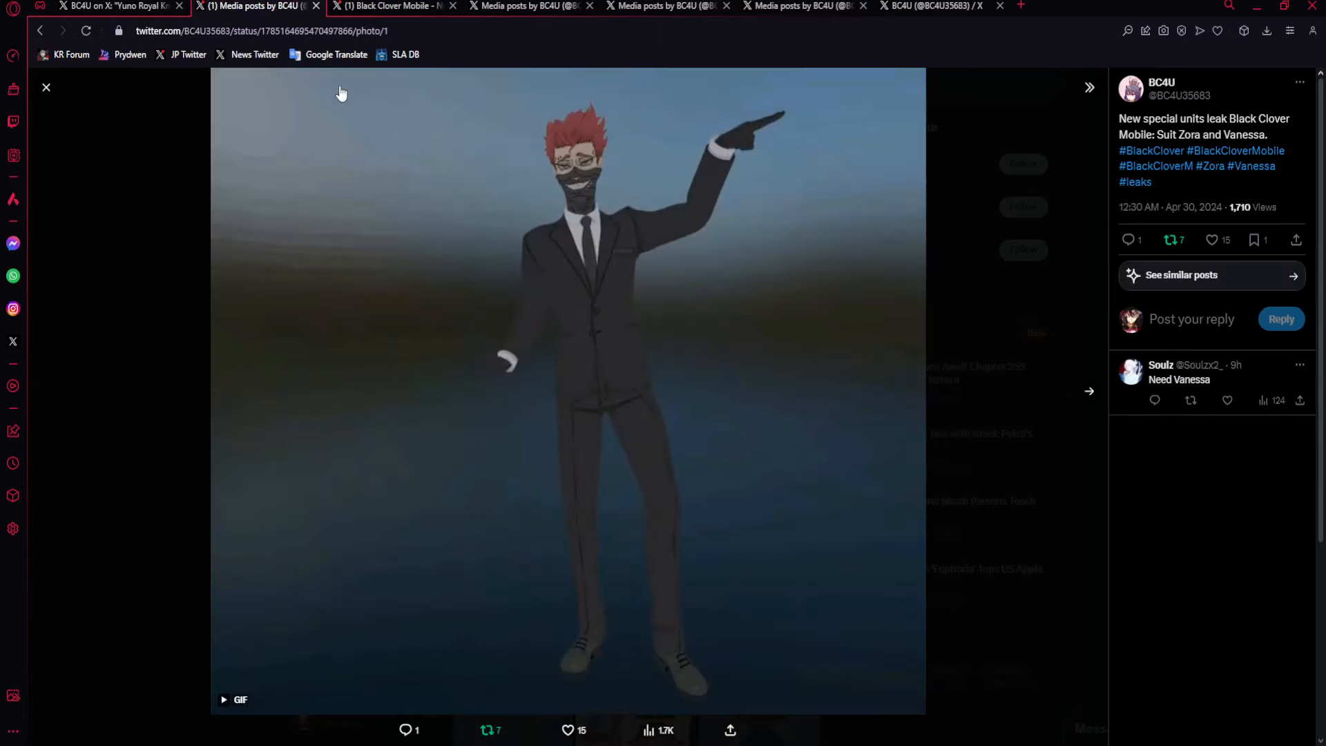
click(633, 498)
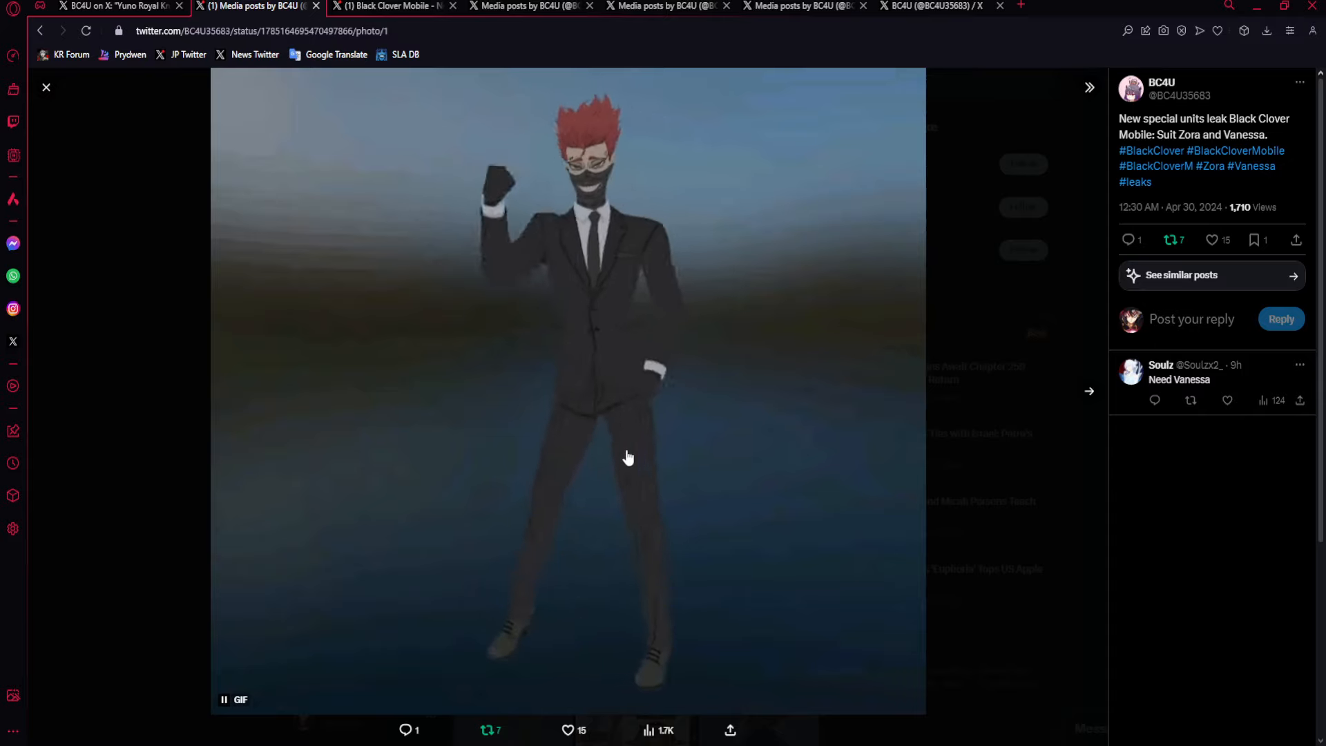
click(626, 458)
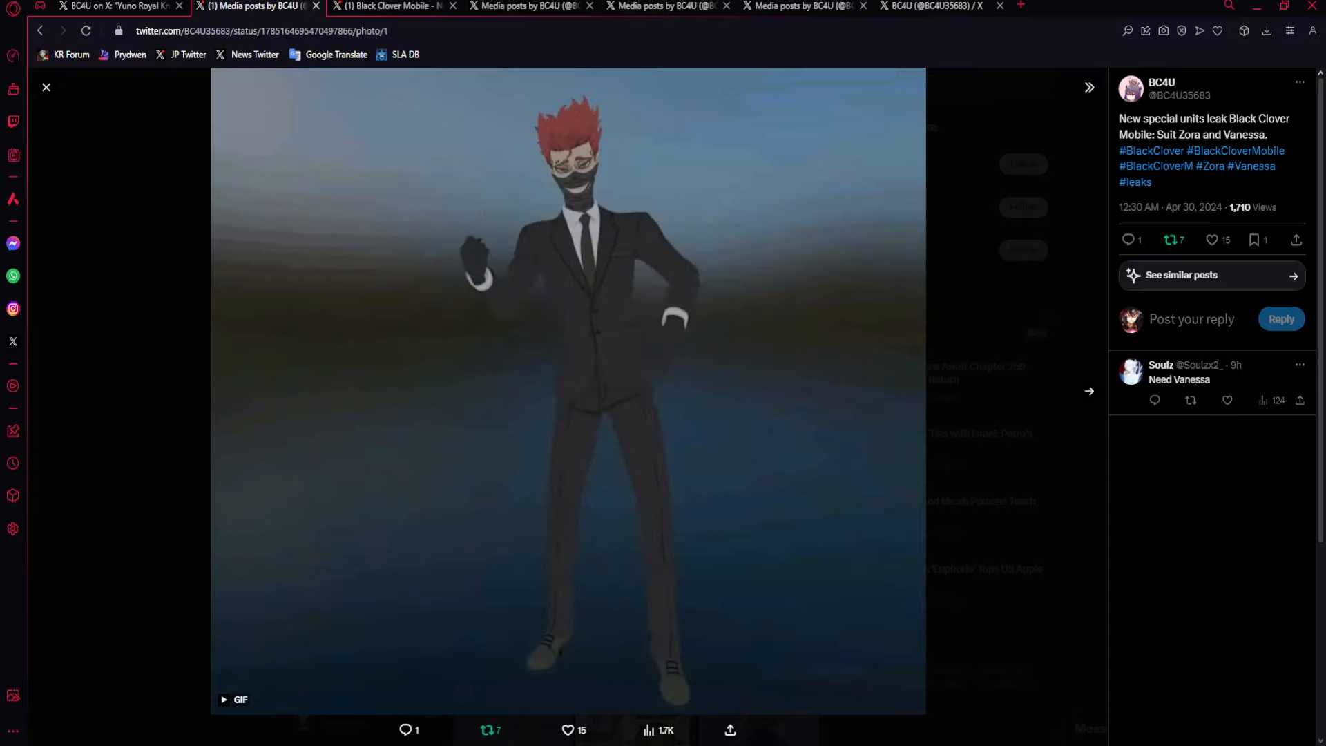
click(568, 321)
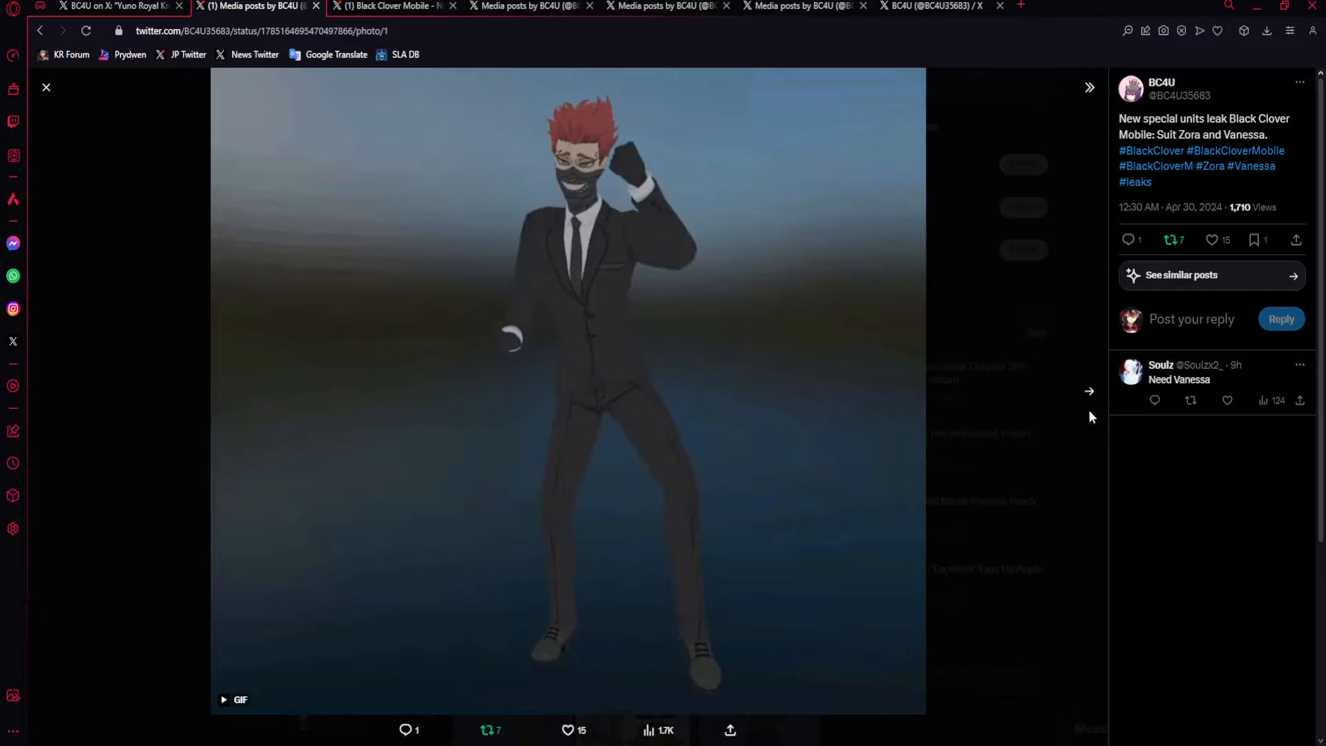
click(1089, 392)
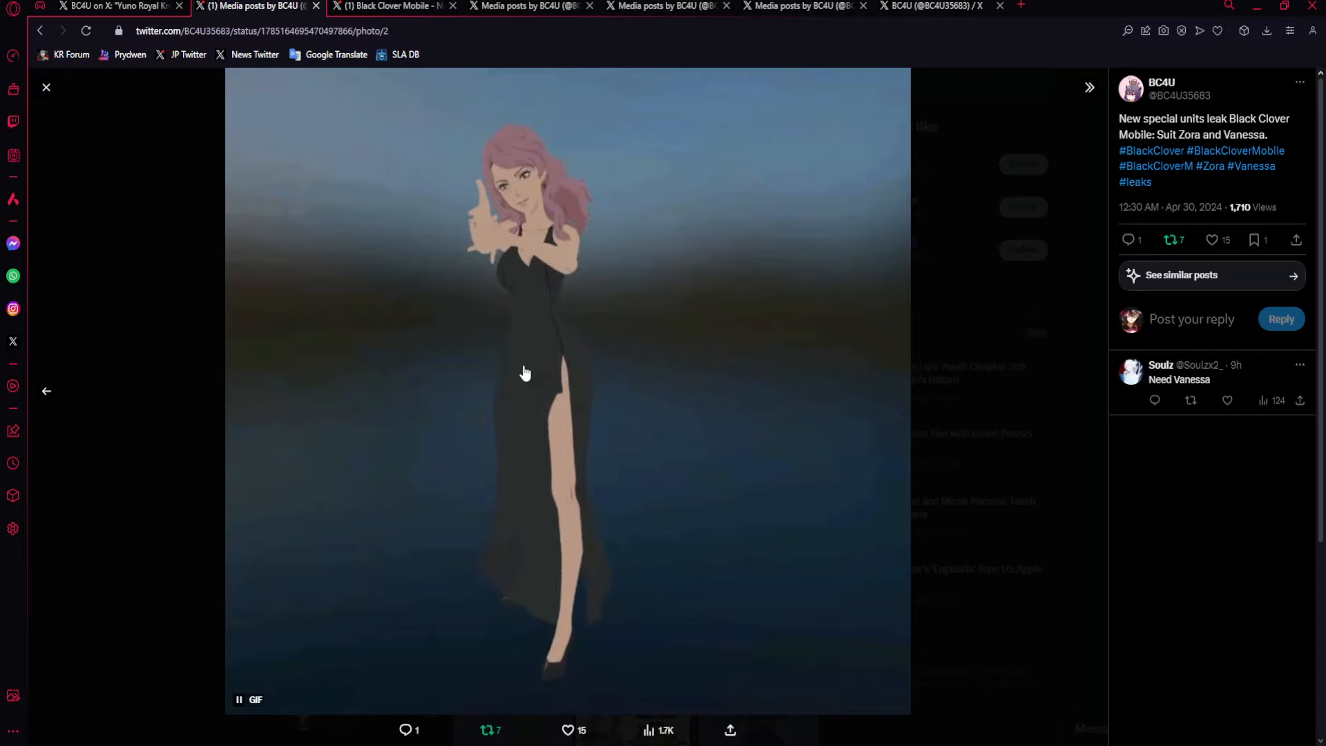
click(525, 374)
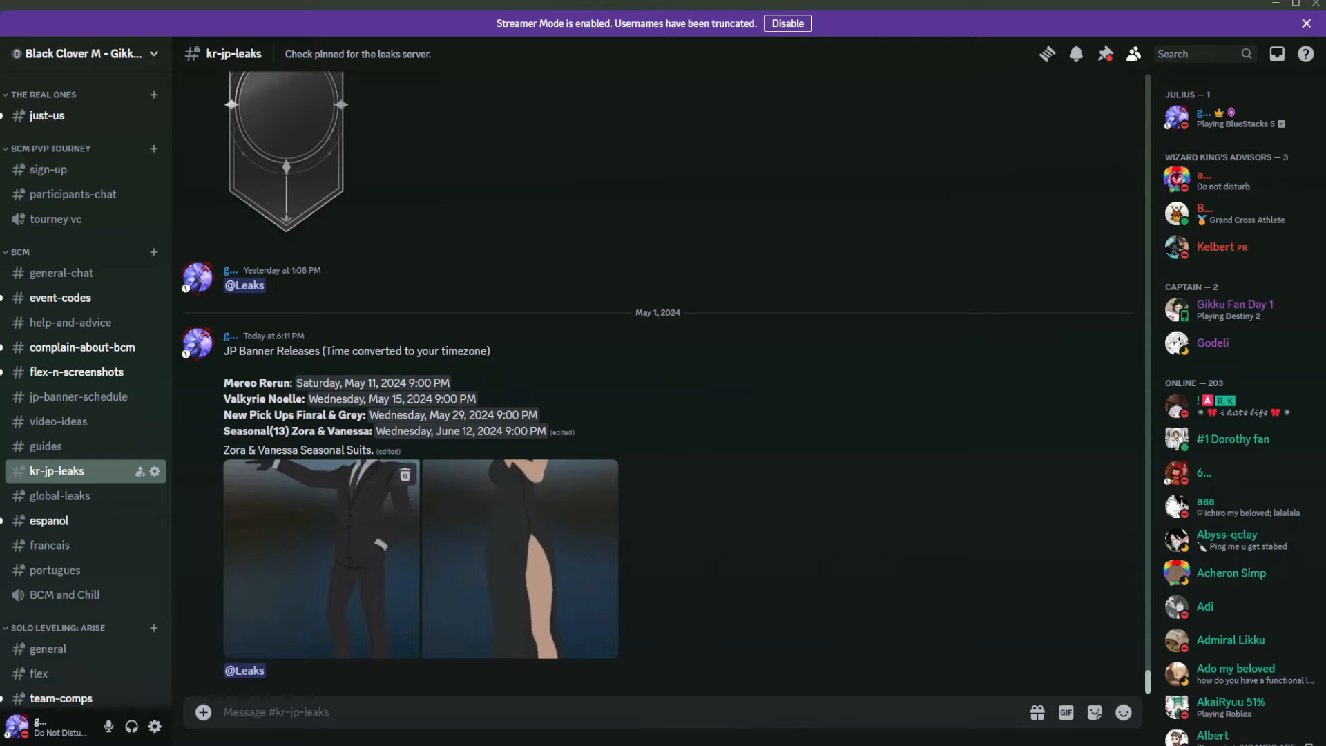
mouse_move(415, 384)
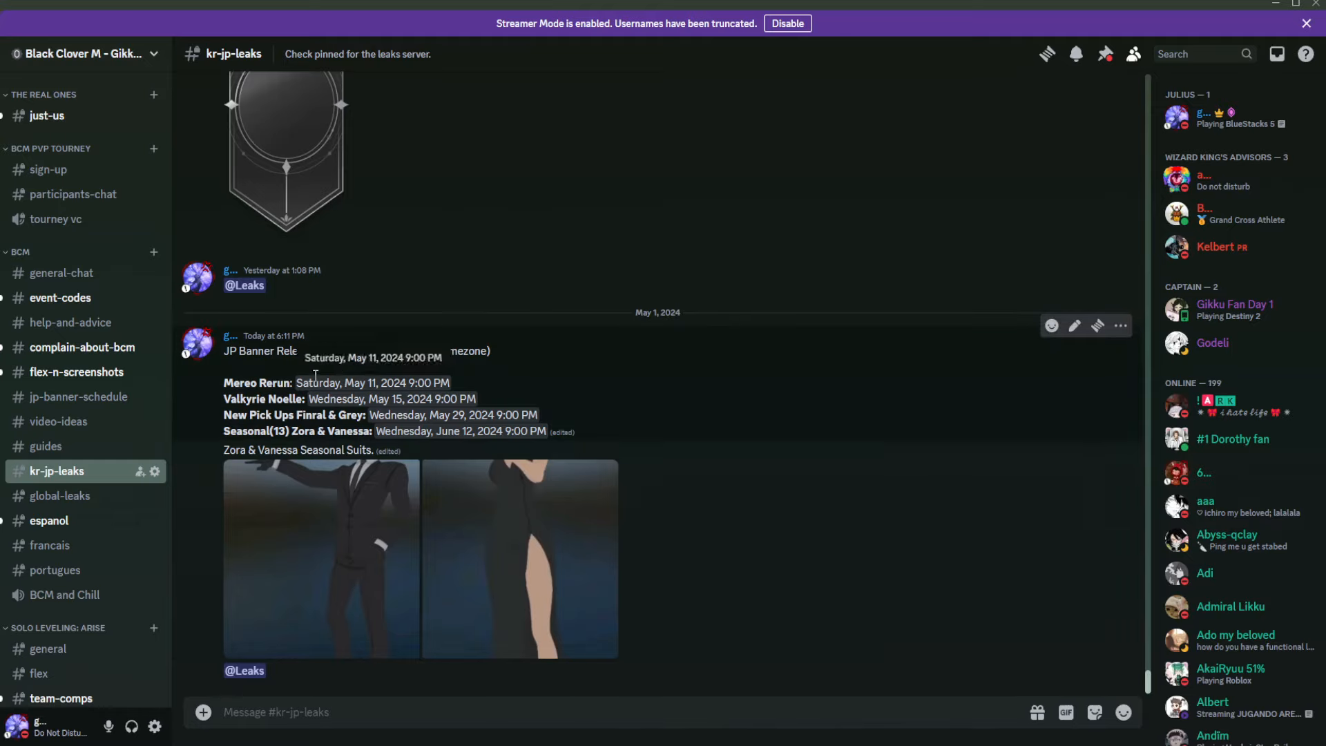
scroll(95, 420, up, 5)
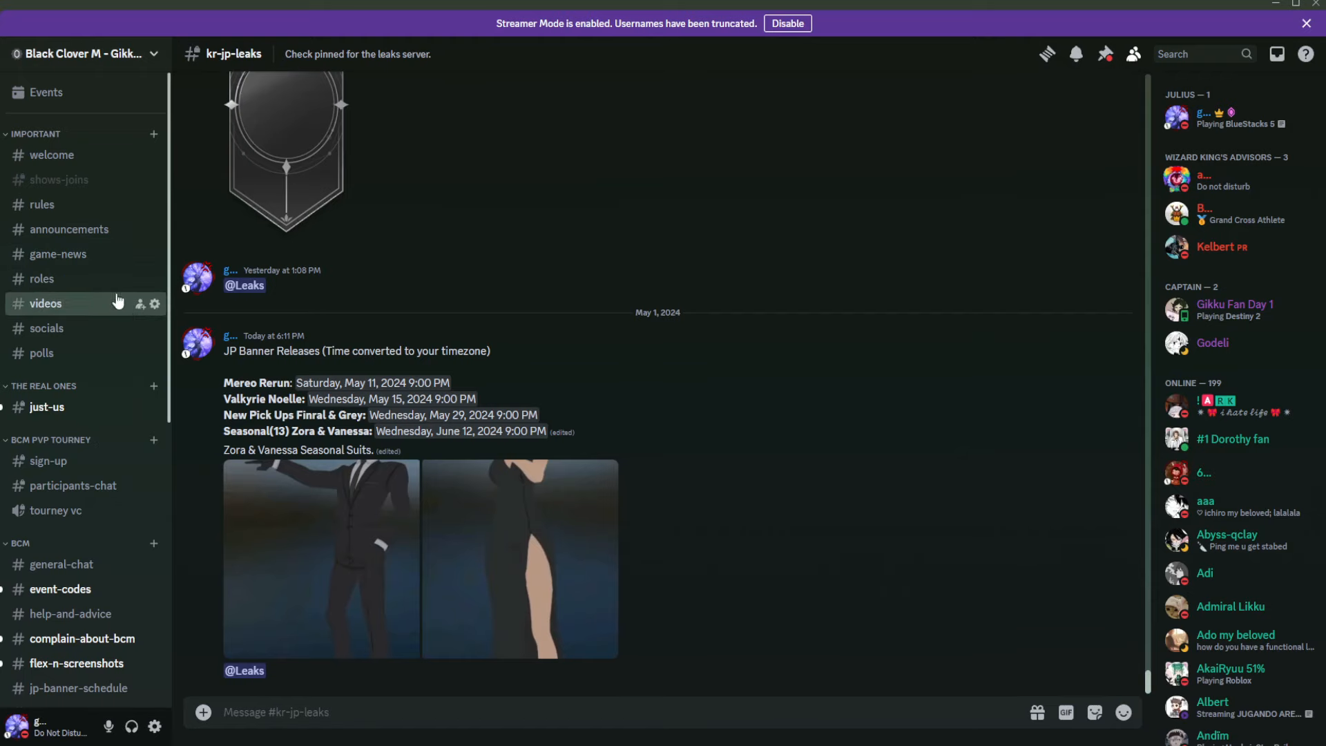
Step: Return to kr-jp-leaks via the roles channel and highlight the Mereo Rerun release date
click(41, 277)
scroll(333, 390, up, 5)
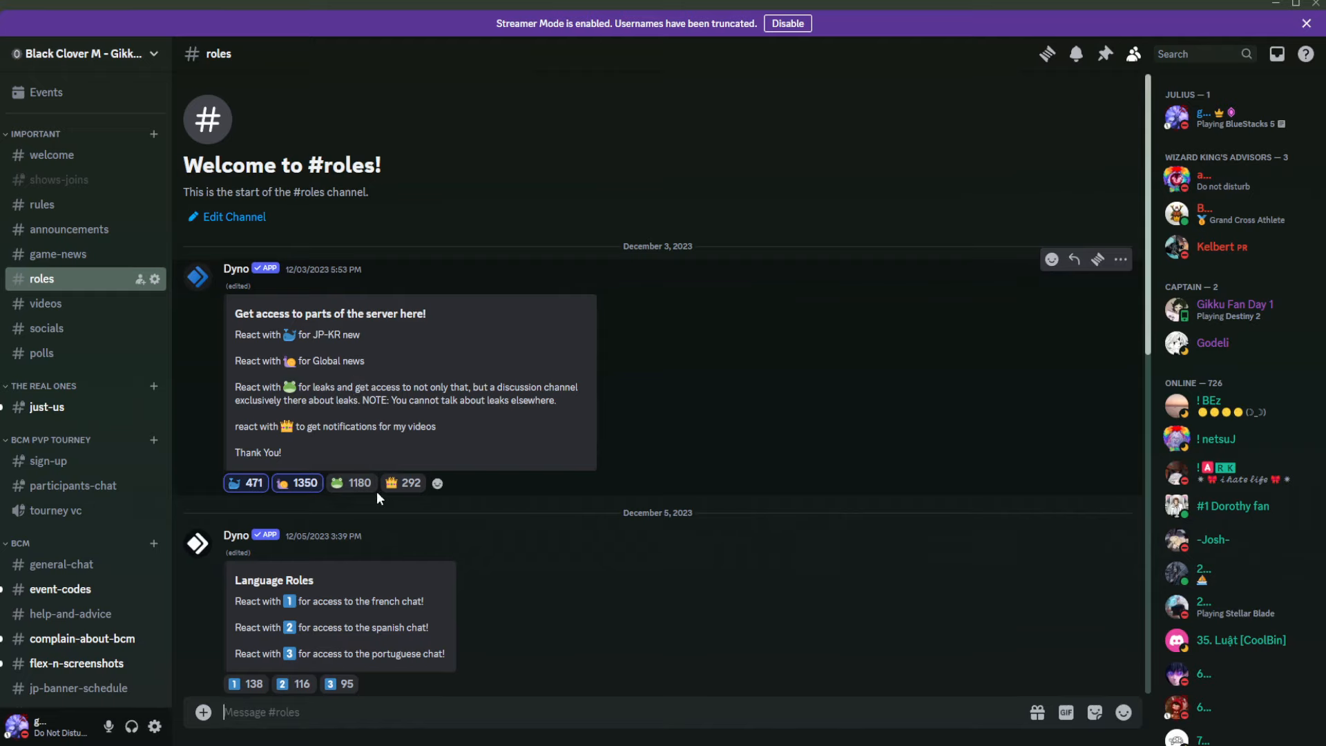
scroll(59, 500, down, 5)
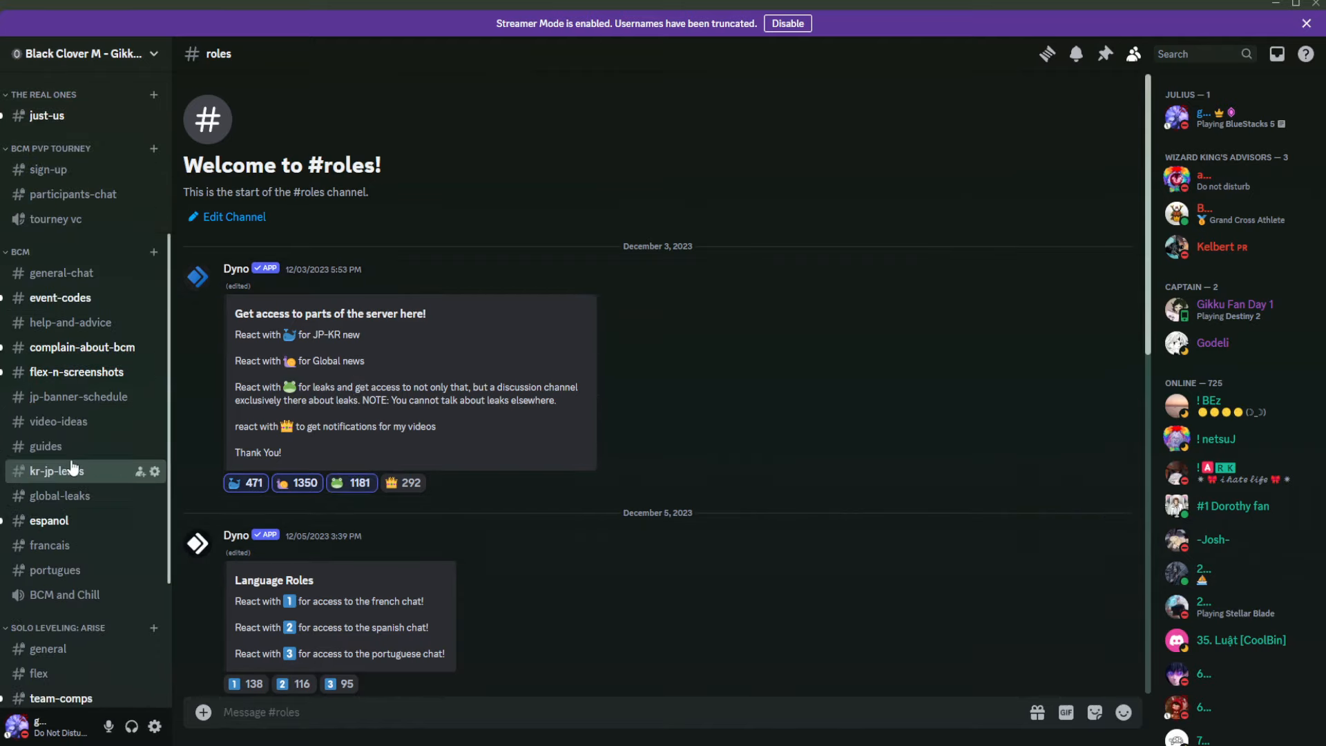
click(56, 471)
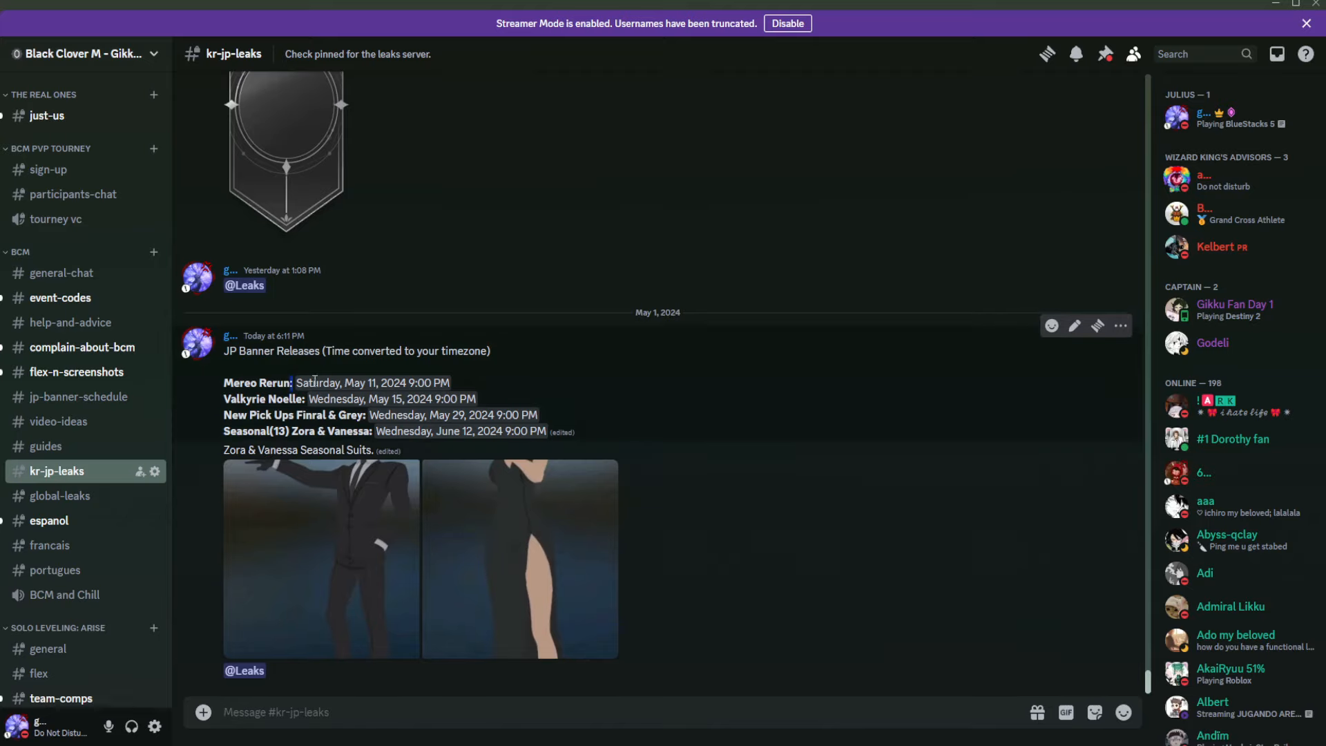
drag(295, 383, 451, 384)
click(297, 396)
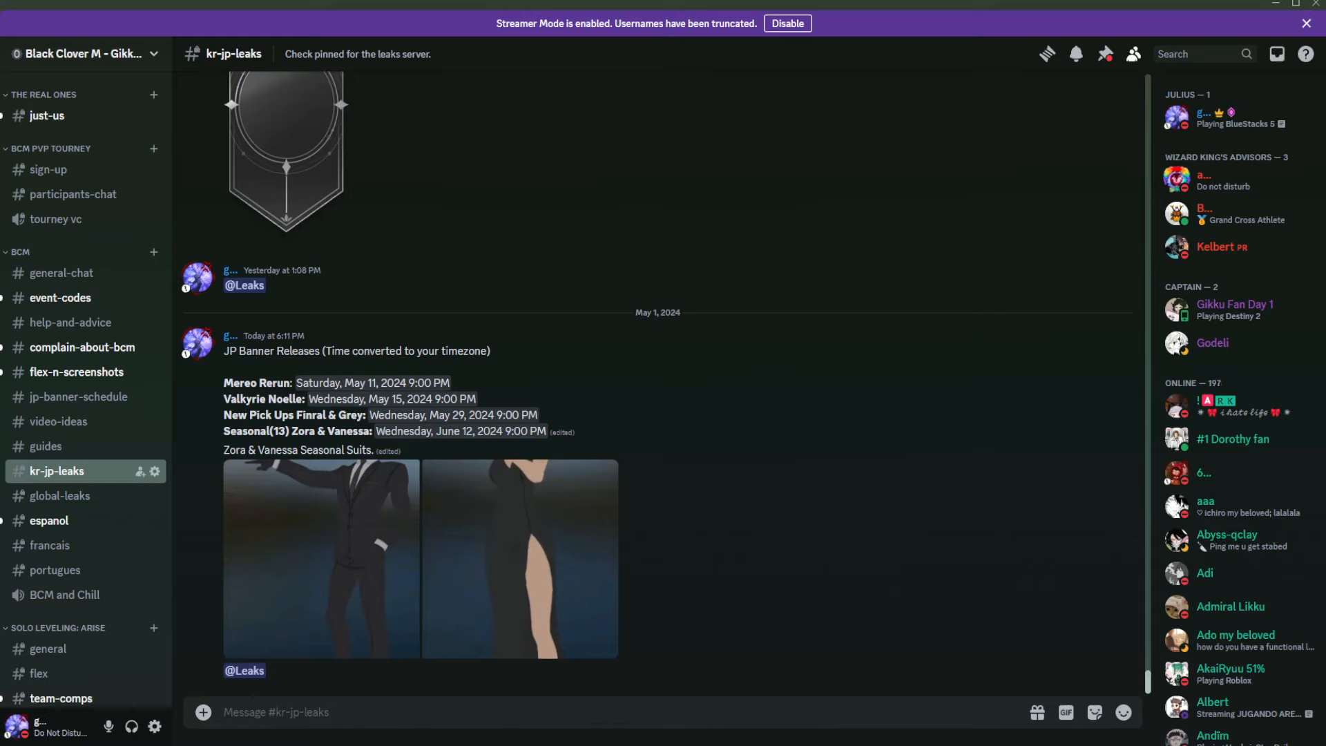
mouse_move(714, 530)
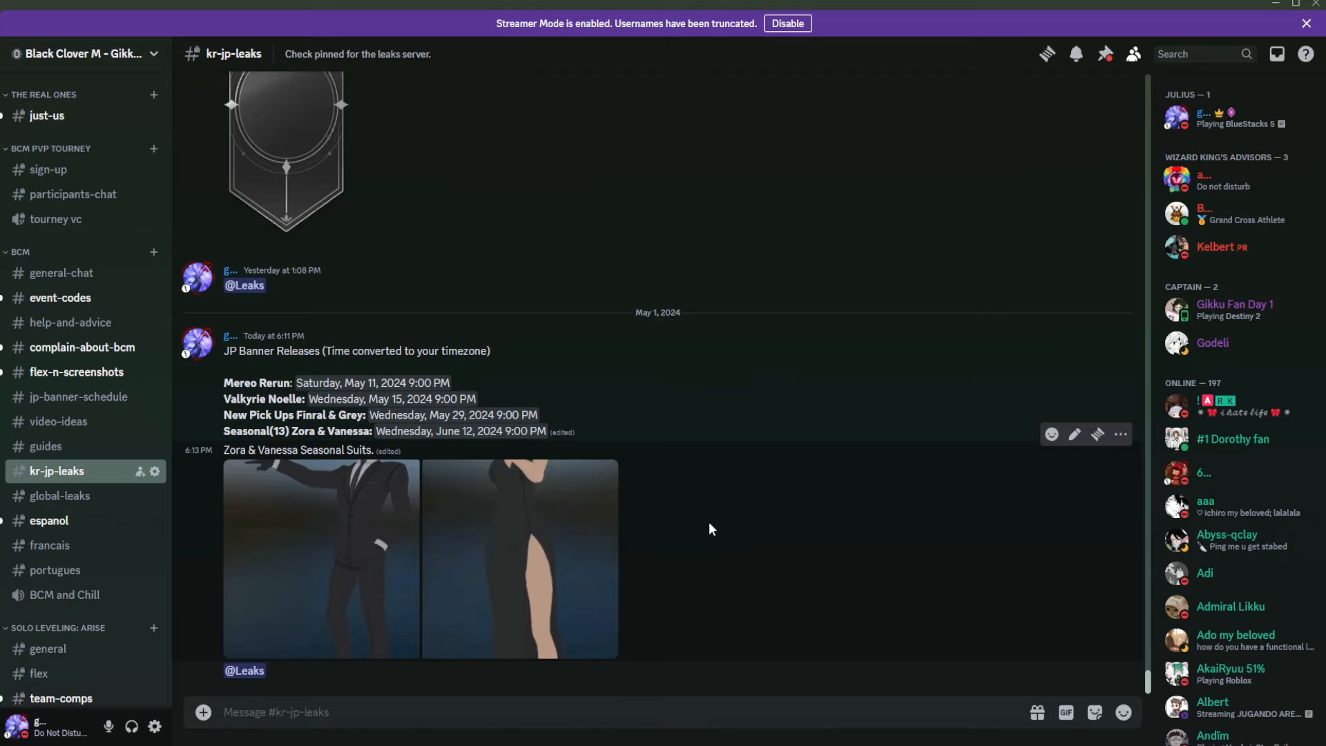
Step: Highlight the Finral & Grey pick-up and Zora & Vanessa schedule lines while reading the dates
drag(224, 416, 552, 432)
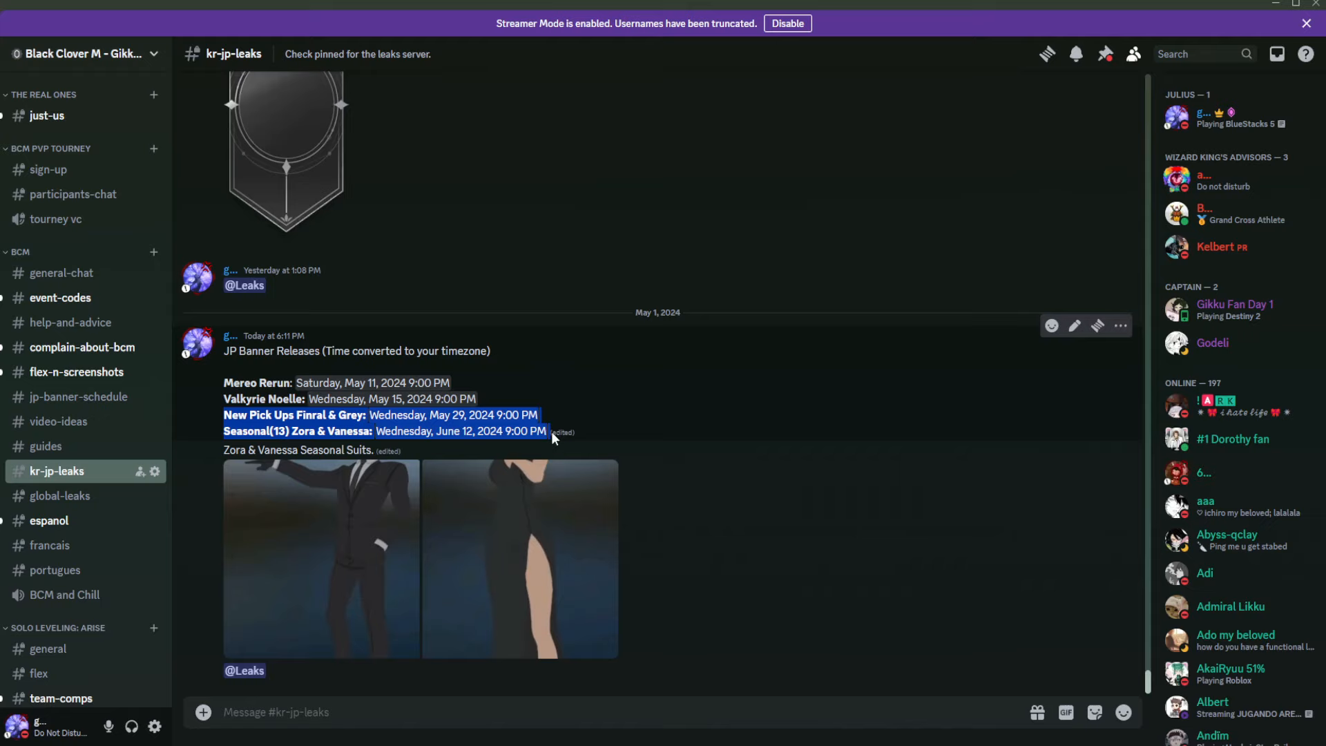
click(418, 420)
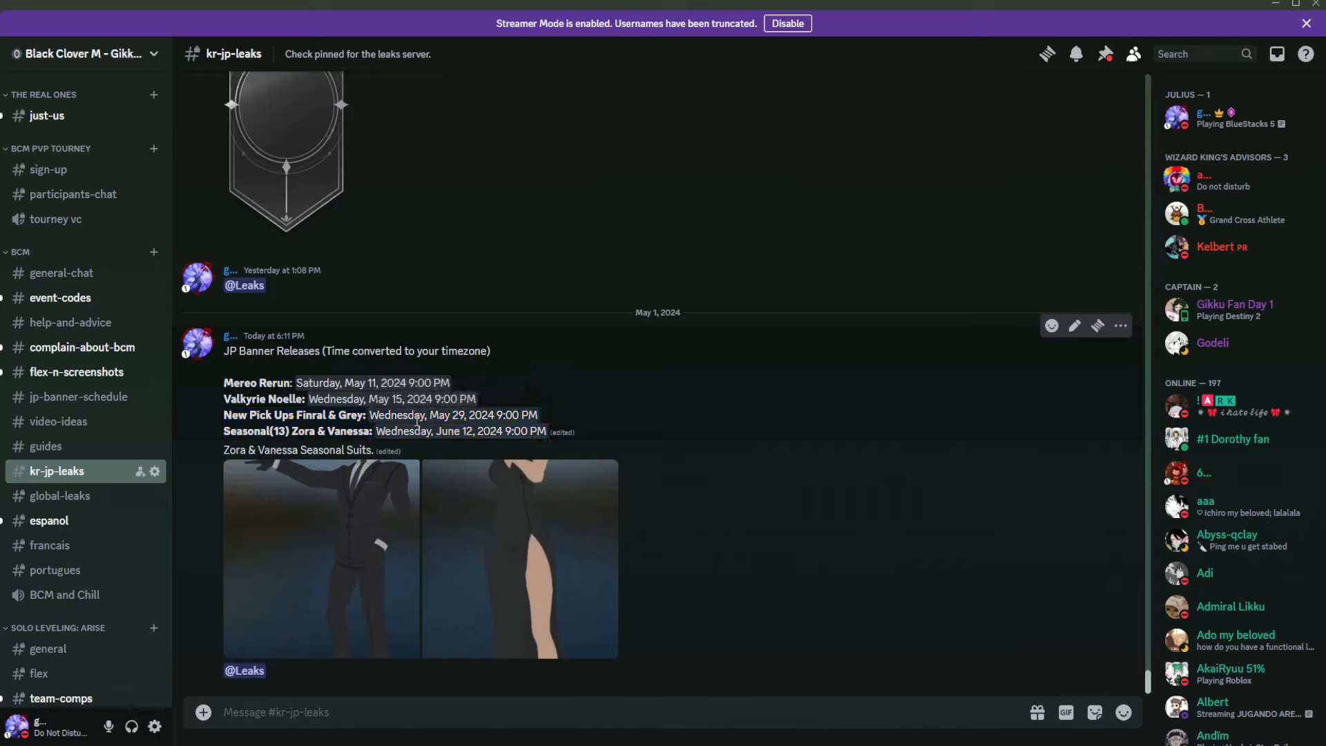
drag(219, 413, 539, 416)
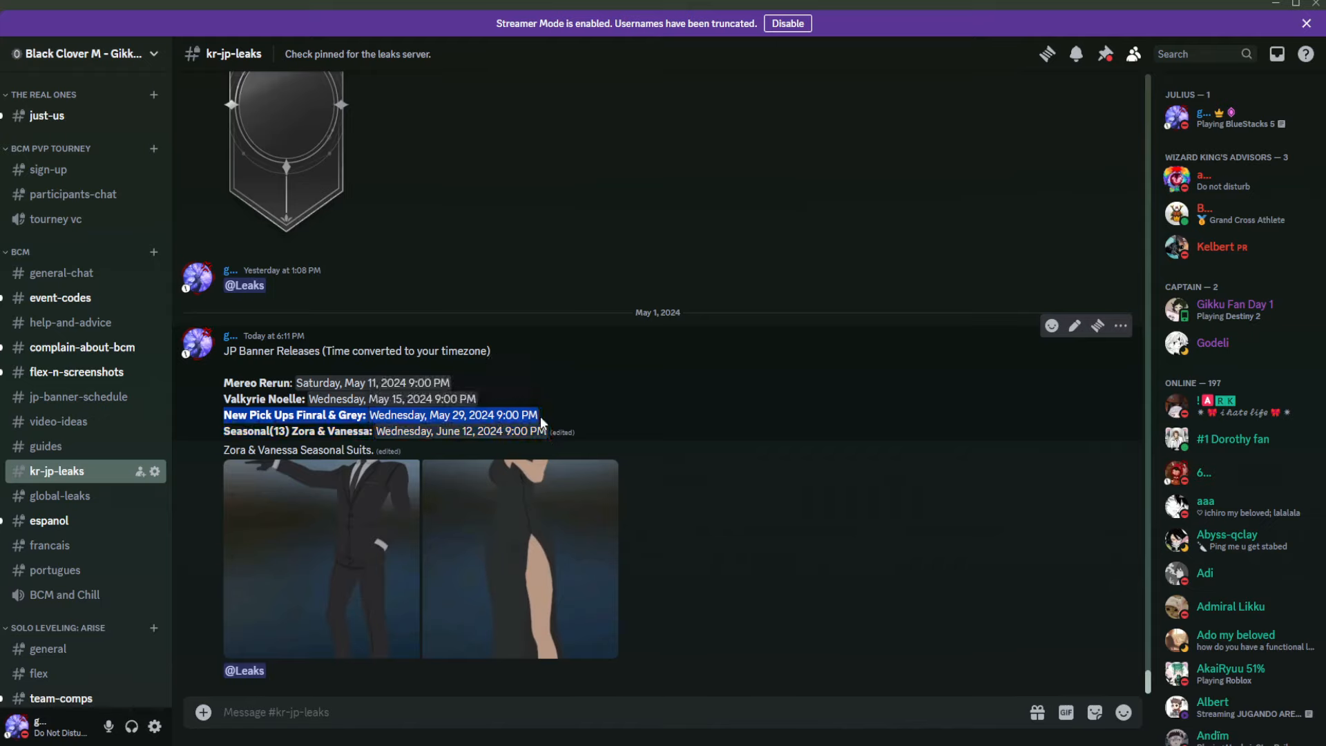
click(540, 416)
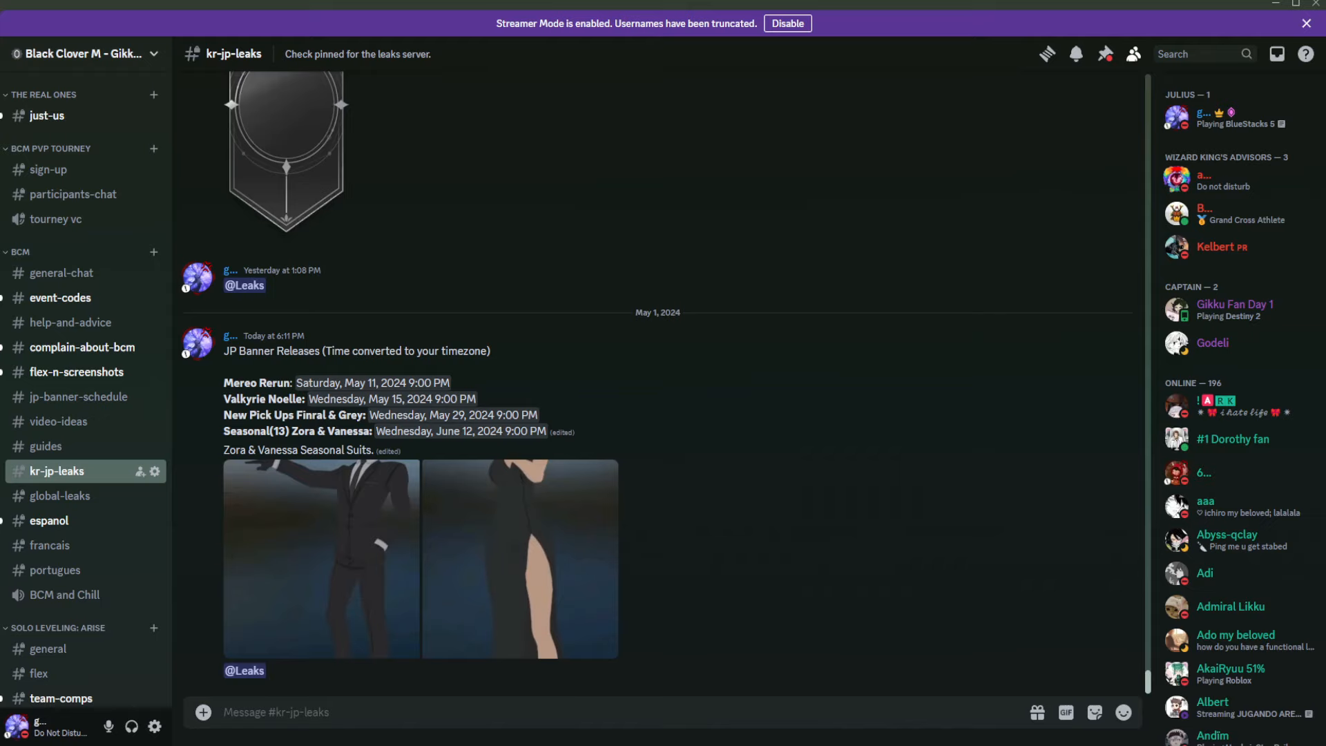
Step: In Opera GX, flip through the two saved screenshot tabs, close one and replace the other with a blank page
key(alt+Tab)
click(978, 6)
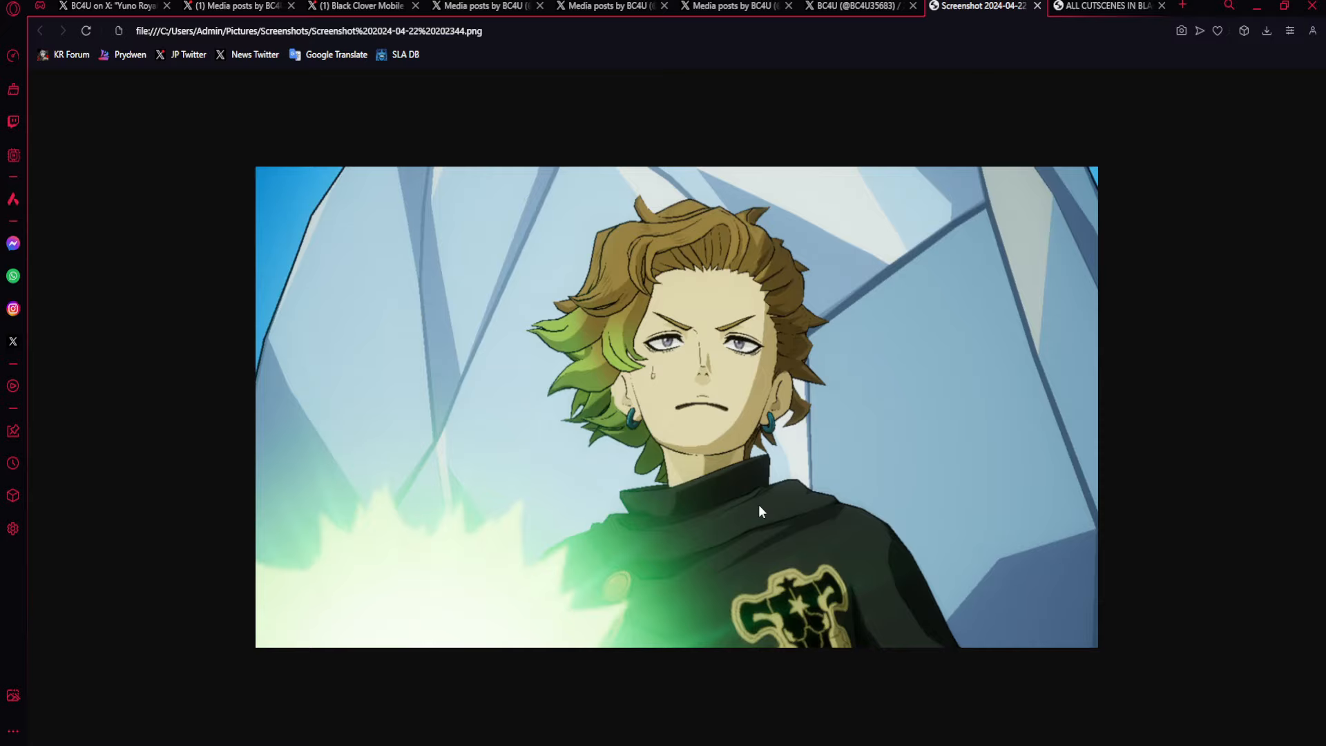
key(ctrl+Tab)
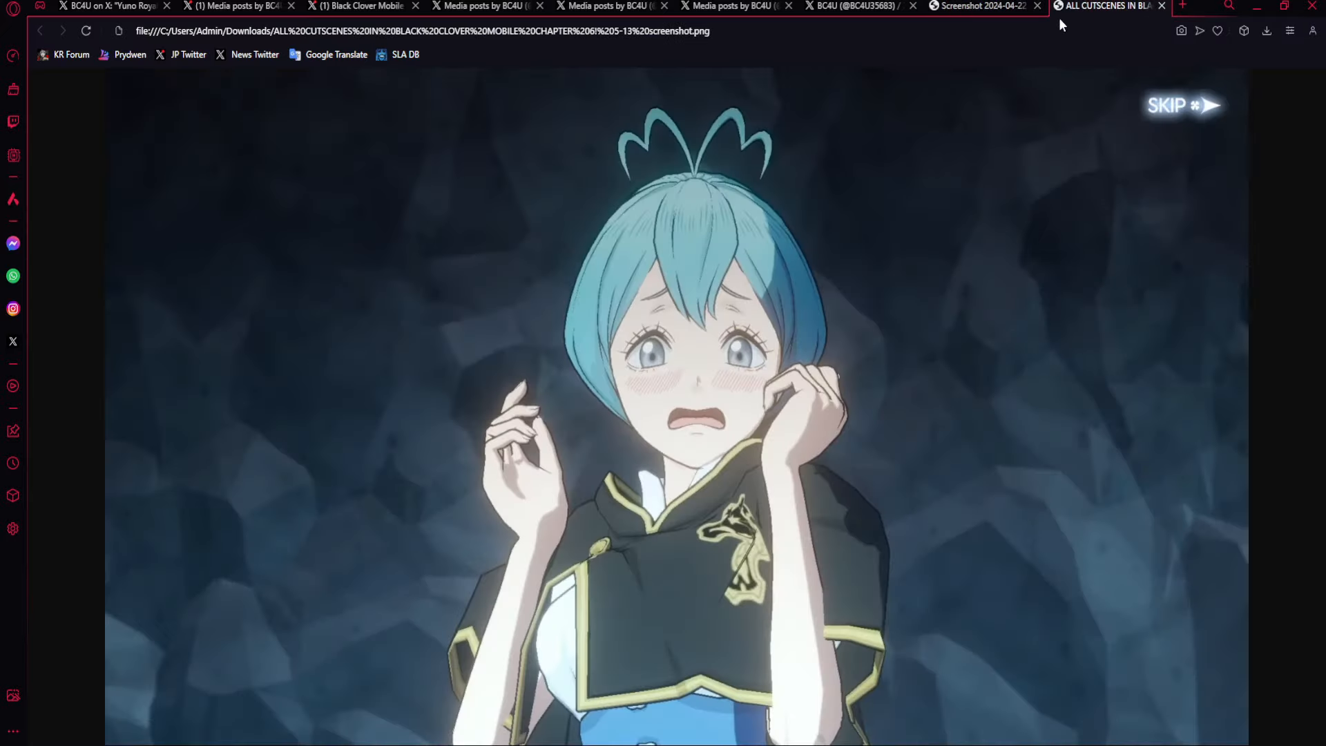
click(1037, 7)
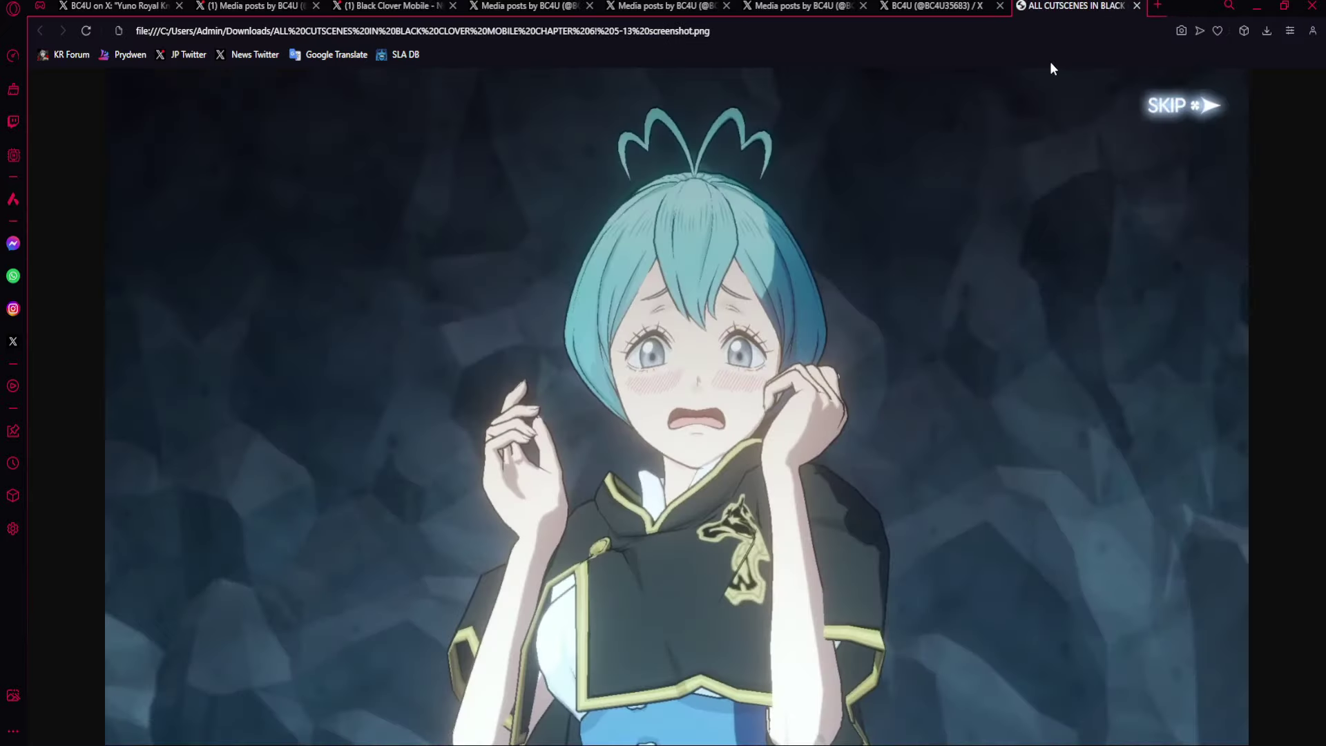
click(1158, 7)
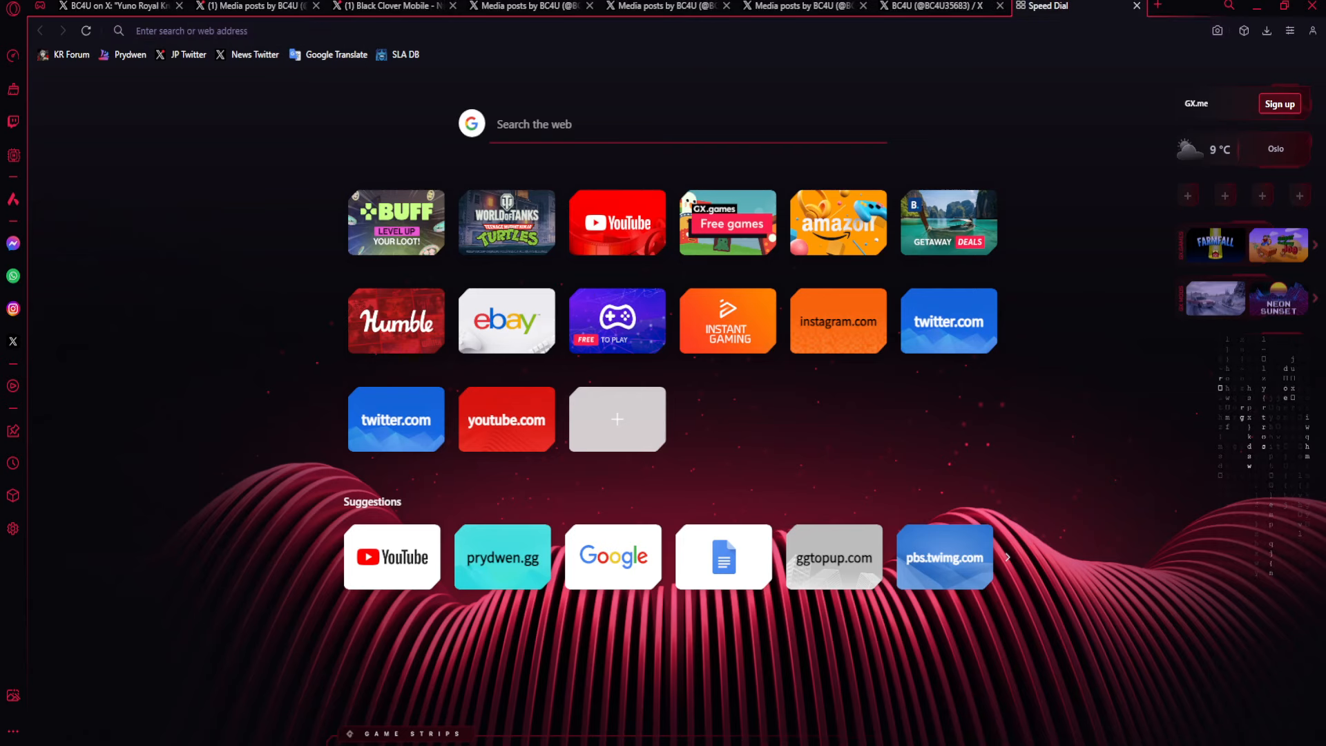
Step: Back in Discord, highlight the Wednesday, May 29, 2024 Finral & Grey pick-up date
key(alt+Tab)
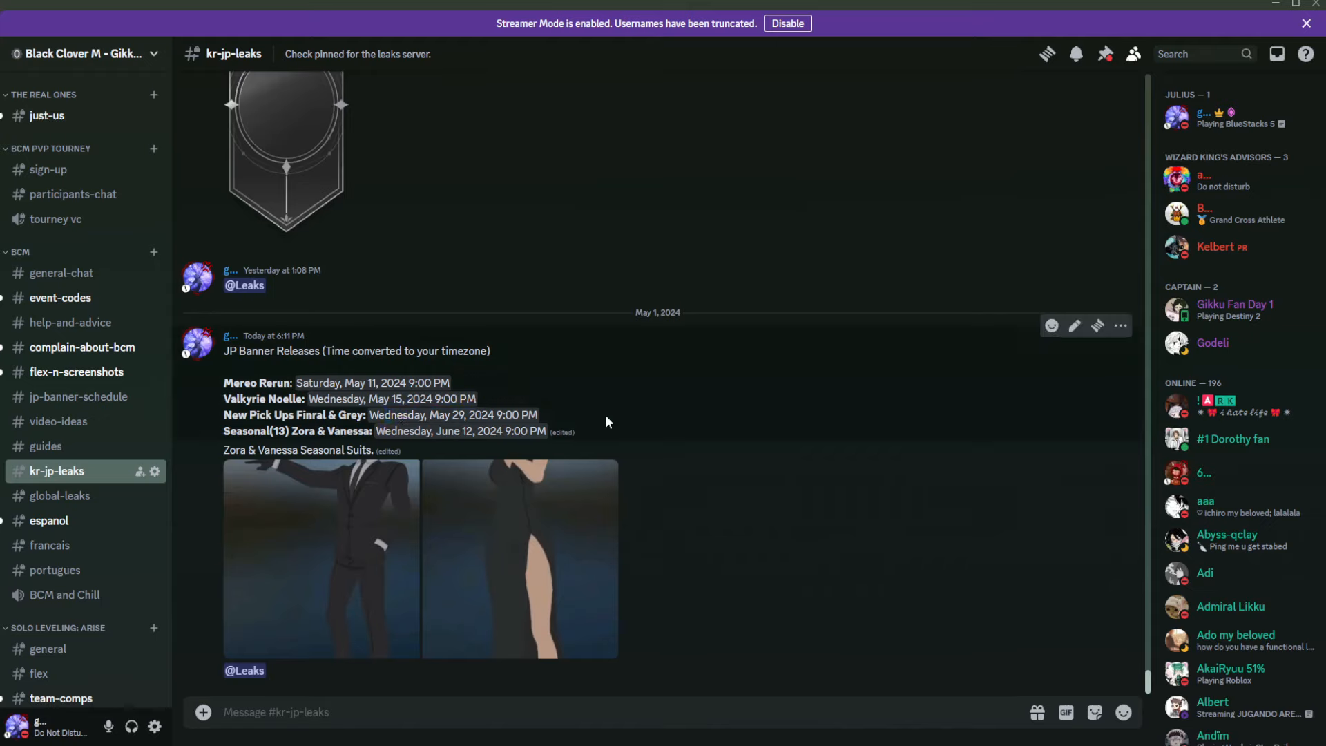
triple_click(453, 415)
mouse_move(453, 416)
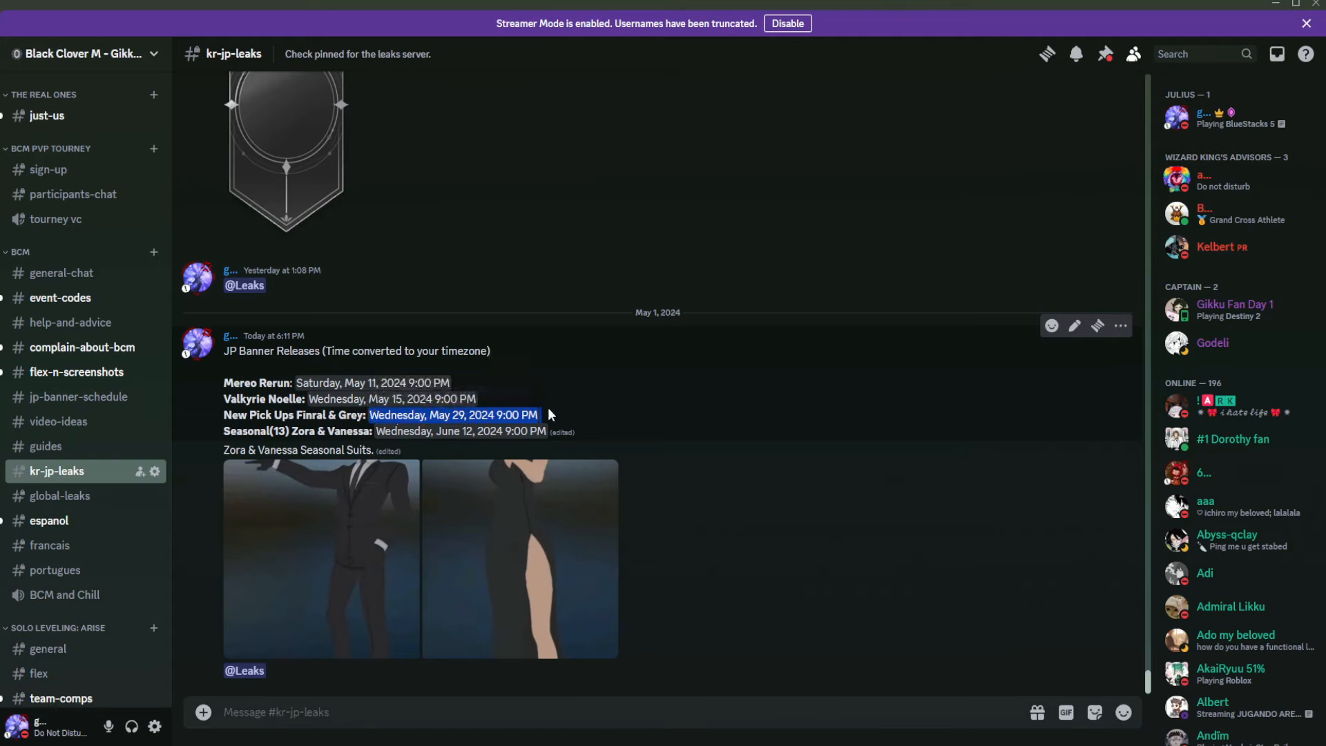
click(549, 408)
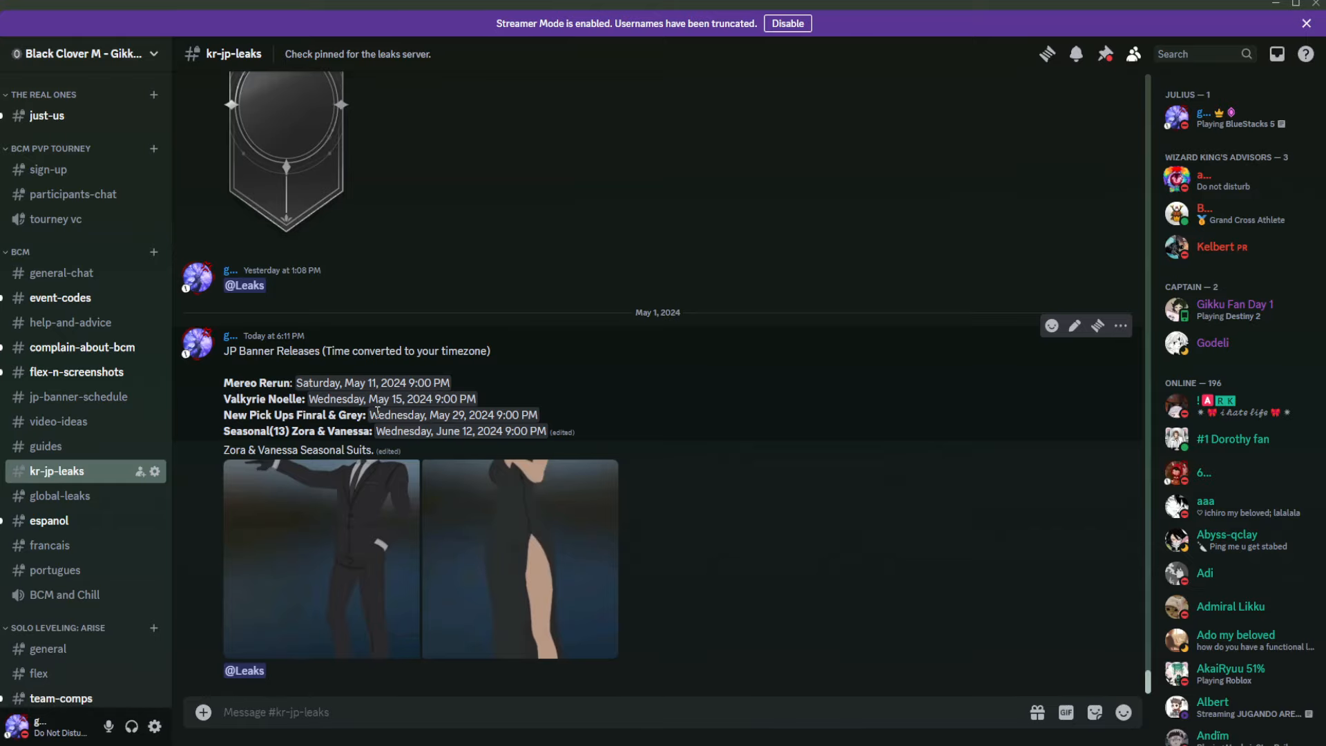
scroll(367, 516, up, 5)
scroll(352, 551, up, 5)
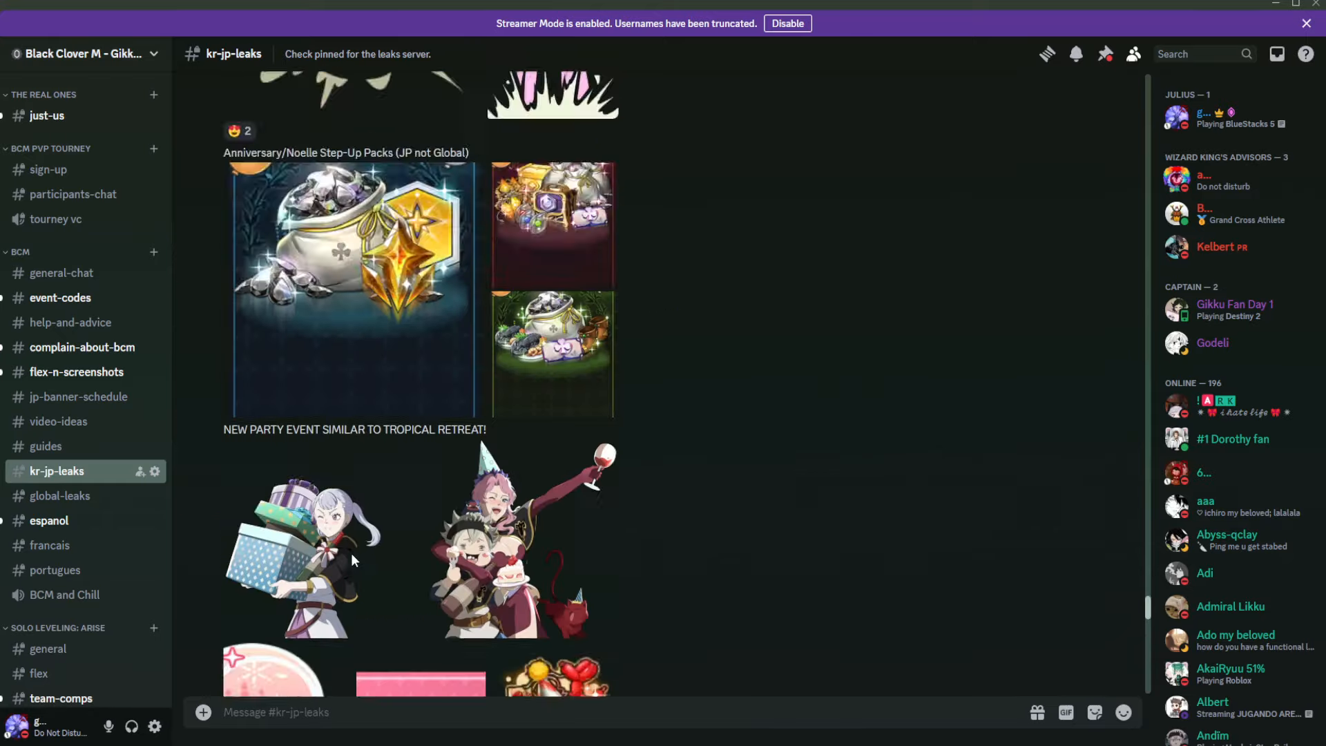
scroll(349, 554, up, 5)
scroll(348, 553, down, 3)
scroll(348, 553, down, 2)
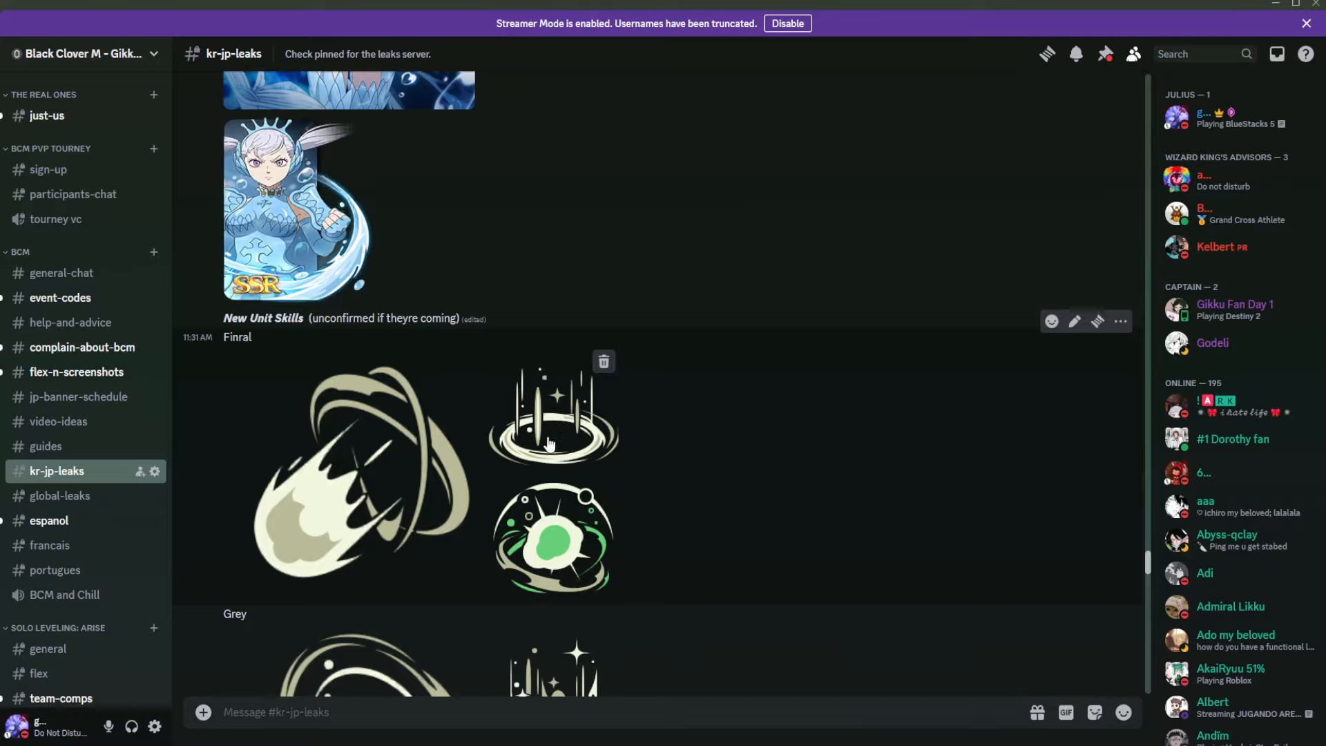
click(565, 391)
click(747, 550)
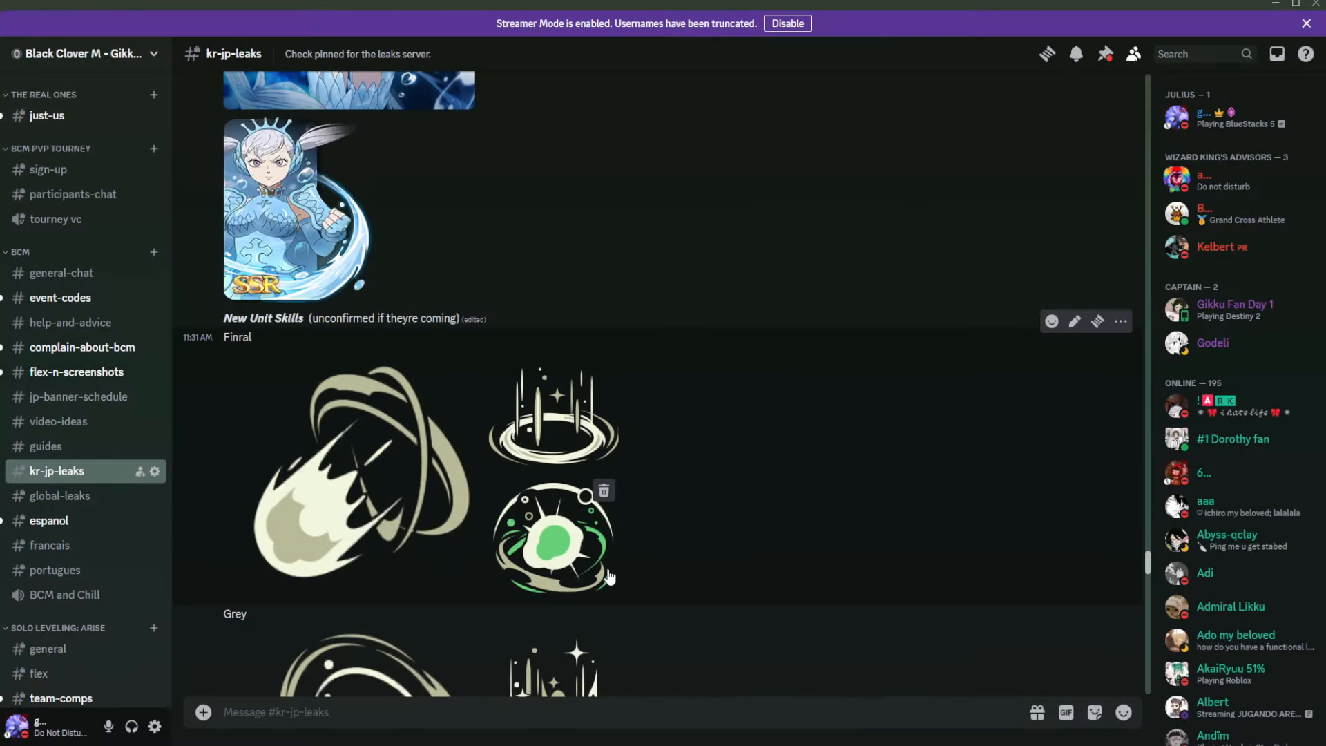
scroll(608, 572, down, 1)
scroll(607, 565, down, 1)
click(554, 487)
click(933, 621)
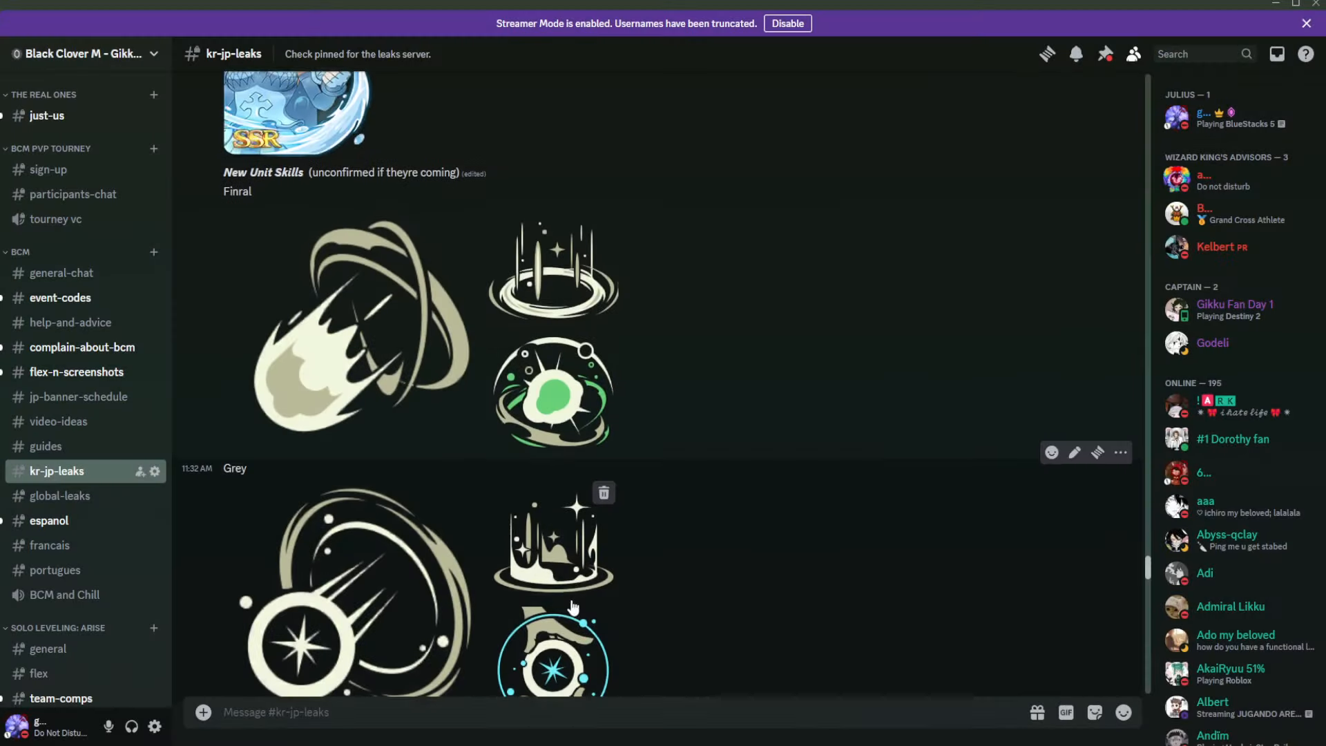
scroll(587, 487, down, 1)
click(555, 596)
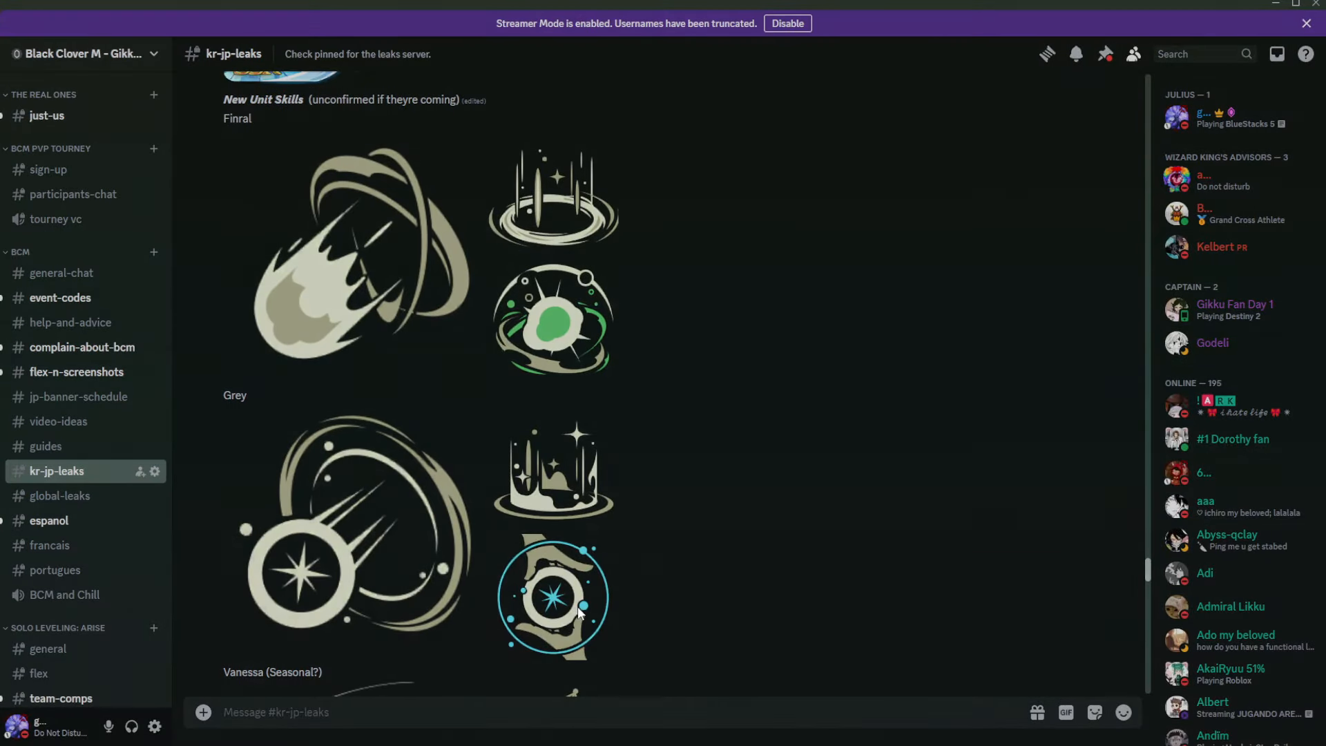
click(606, 621)
scroll(610, 621, down, 10)
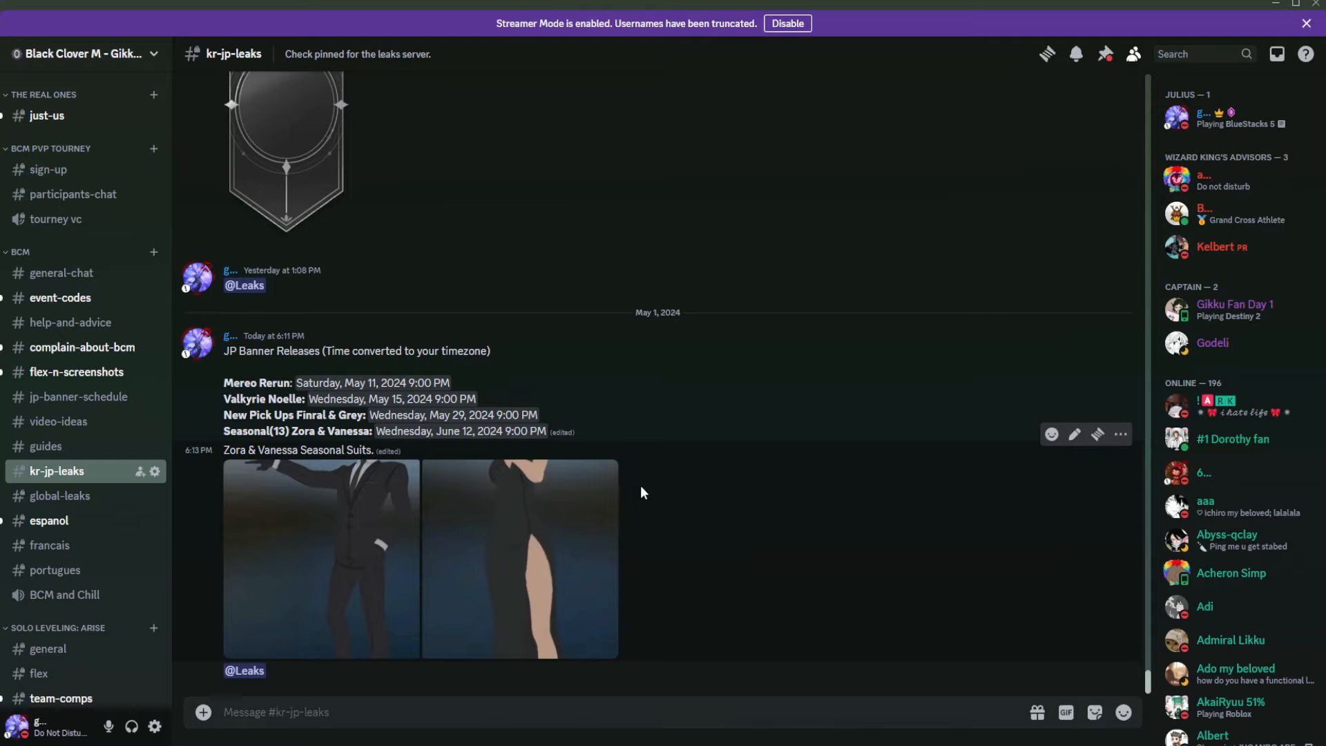
mouse_move(663, 450)
drag(224, 432, 541, 434)
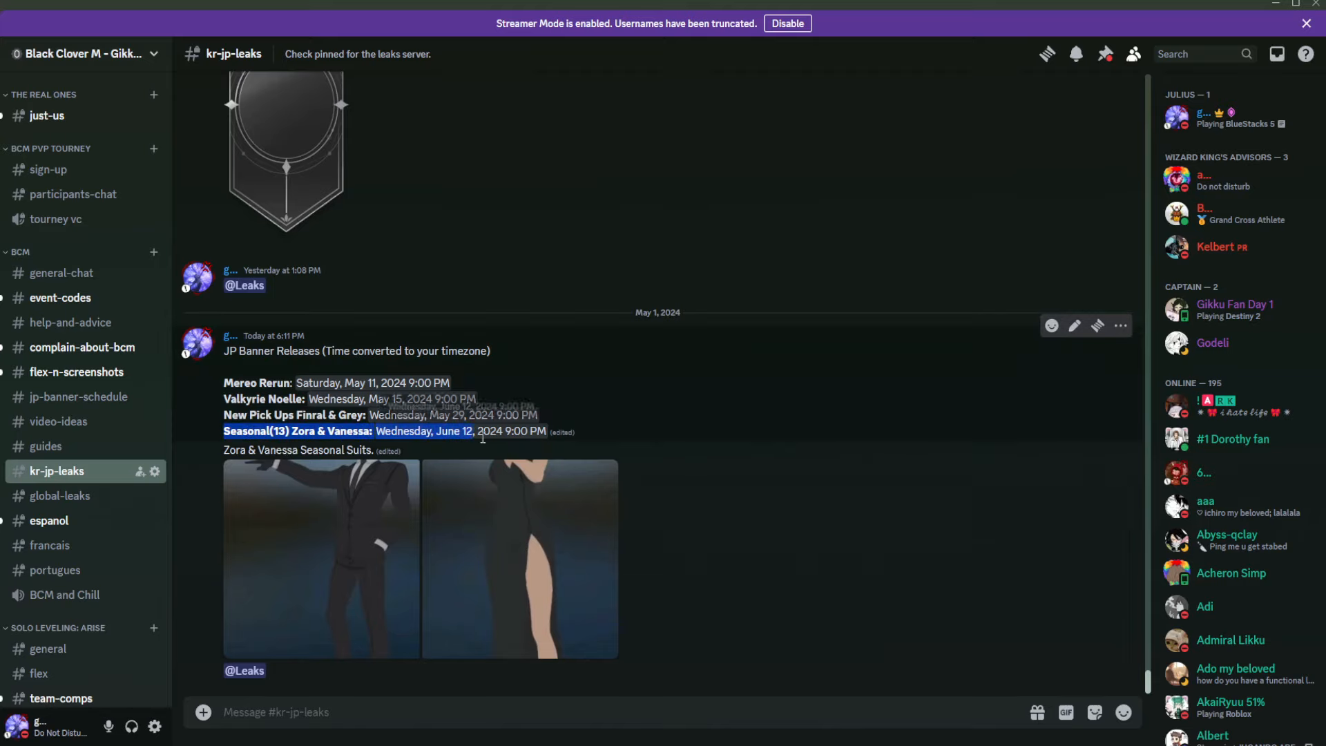
click(540, 434)
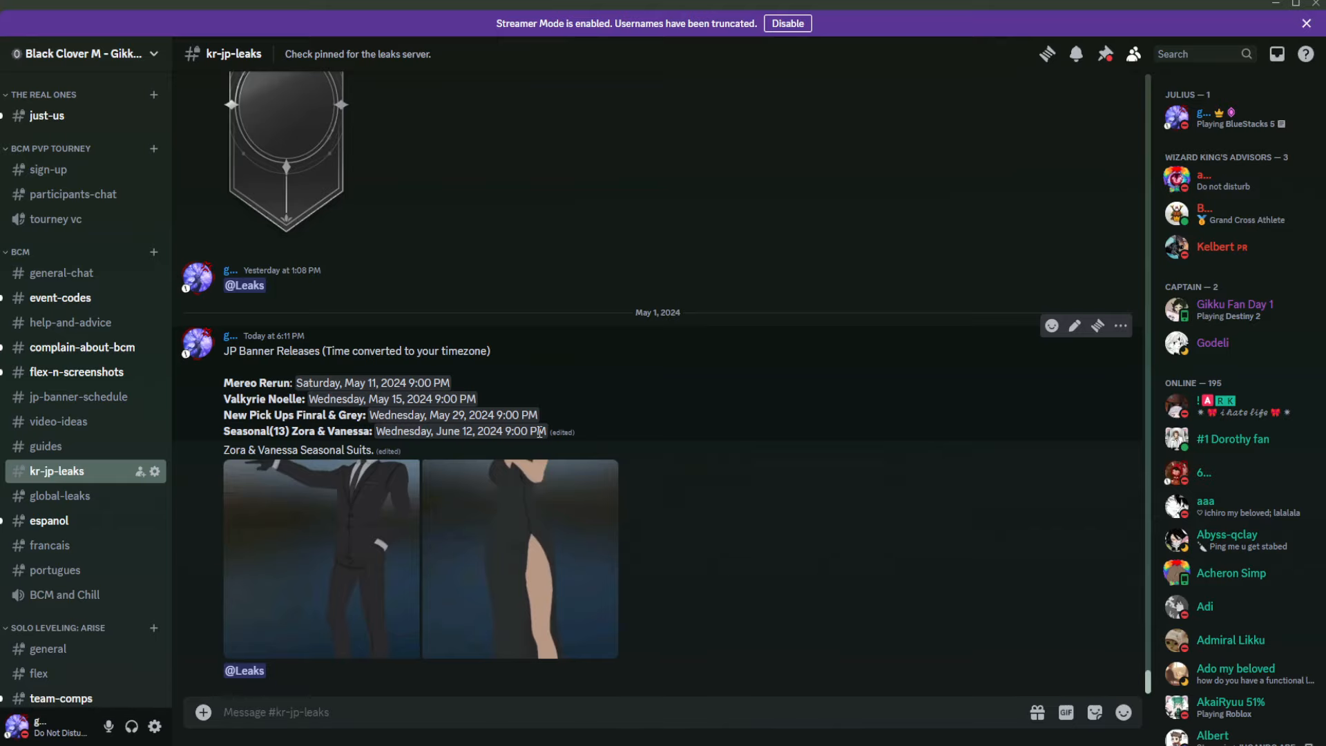
click(389, 544)
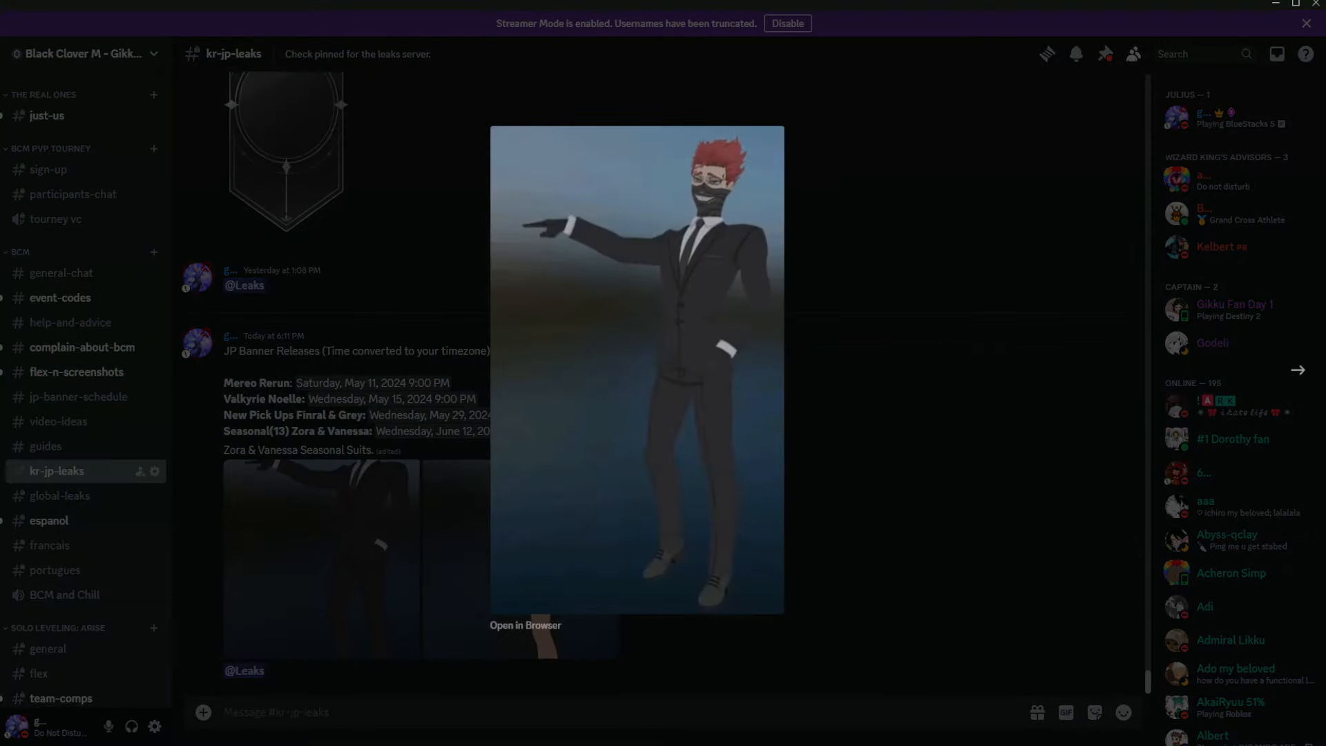
key(Escape)
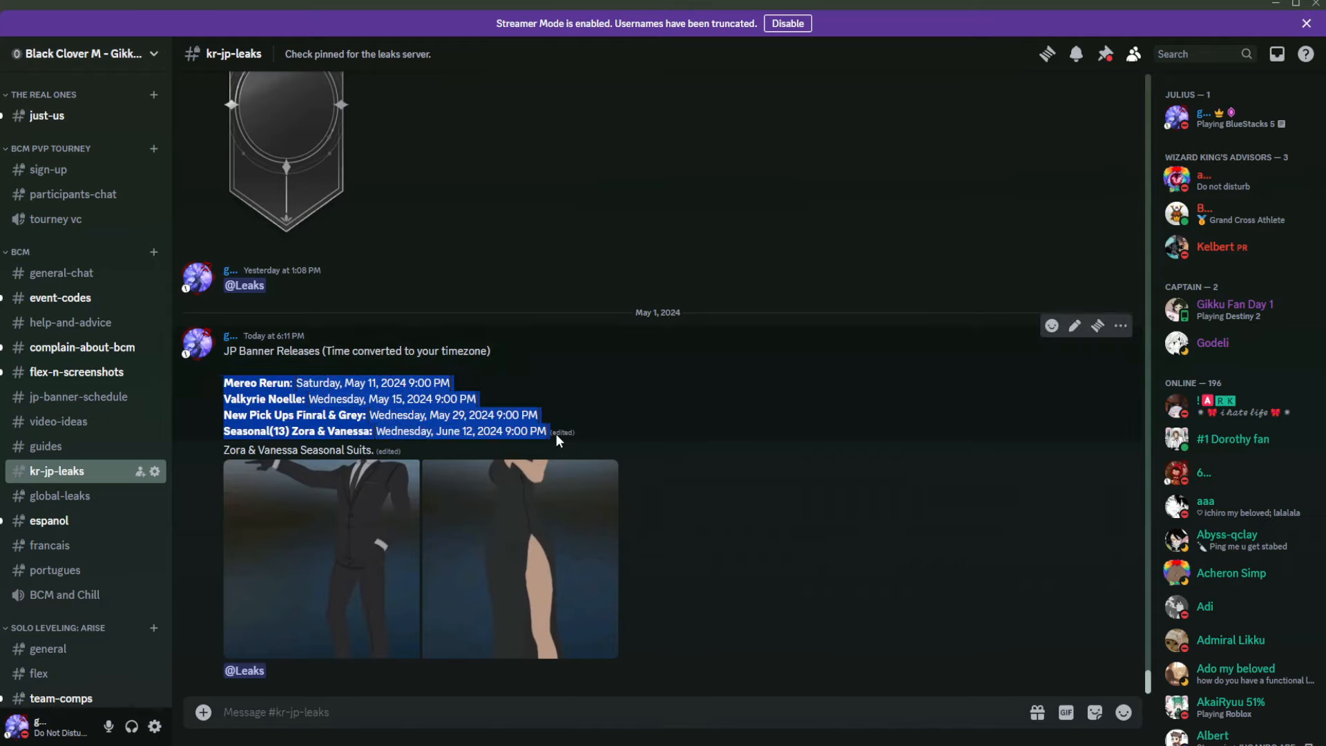
mouse_move(556, 434)
mouse_down()
mouse_move(210, 398)
mouse_move(550, 431)
mouse_up()
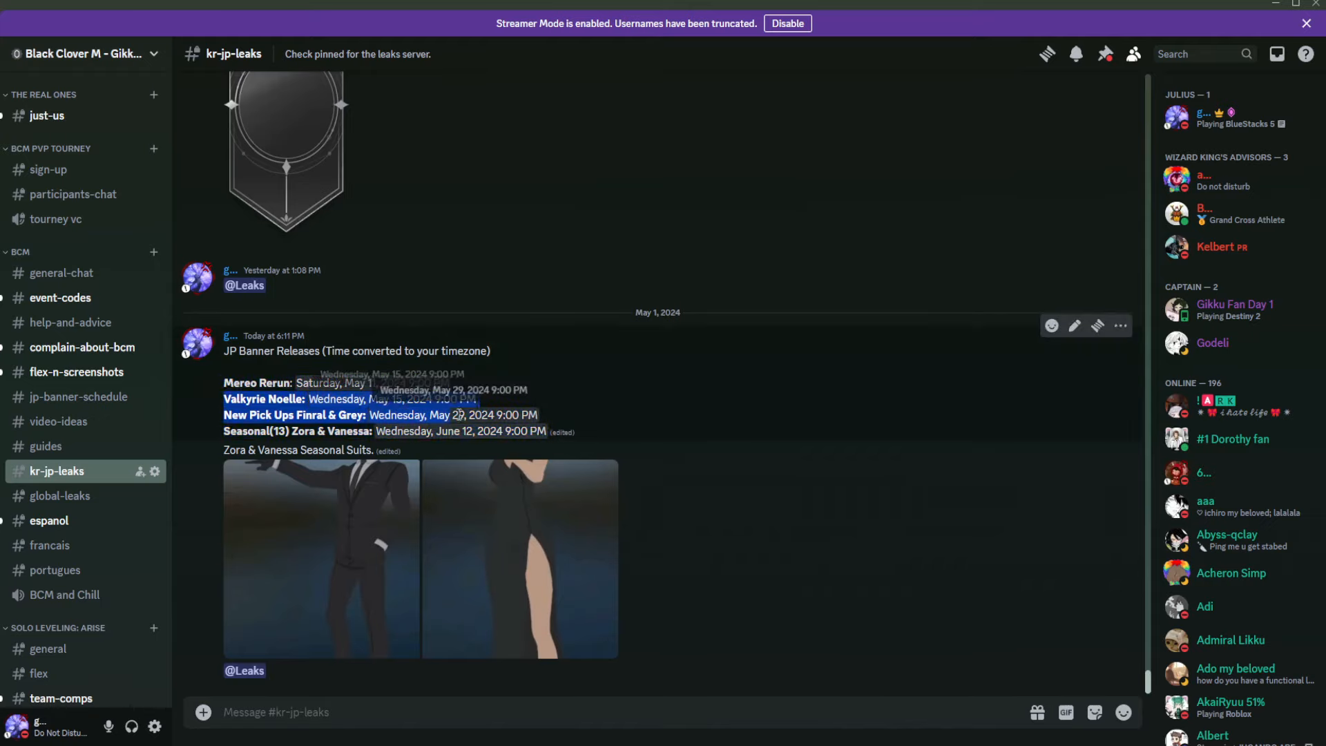
click(551, 431)
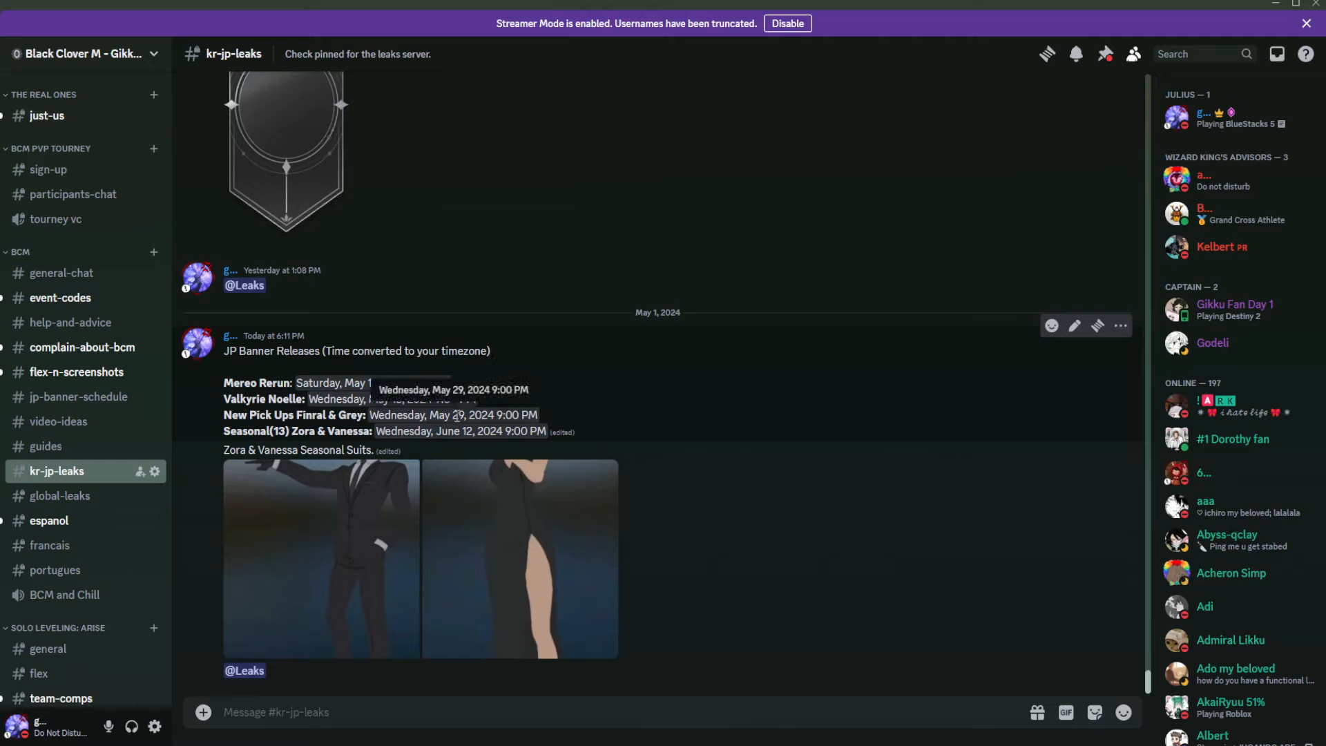
drag(220, 400, 480, 397)
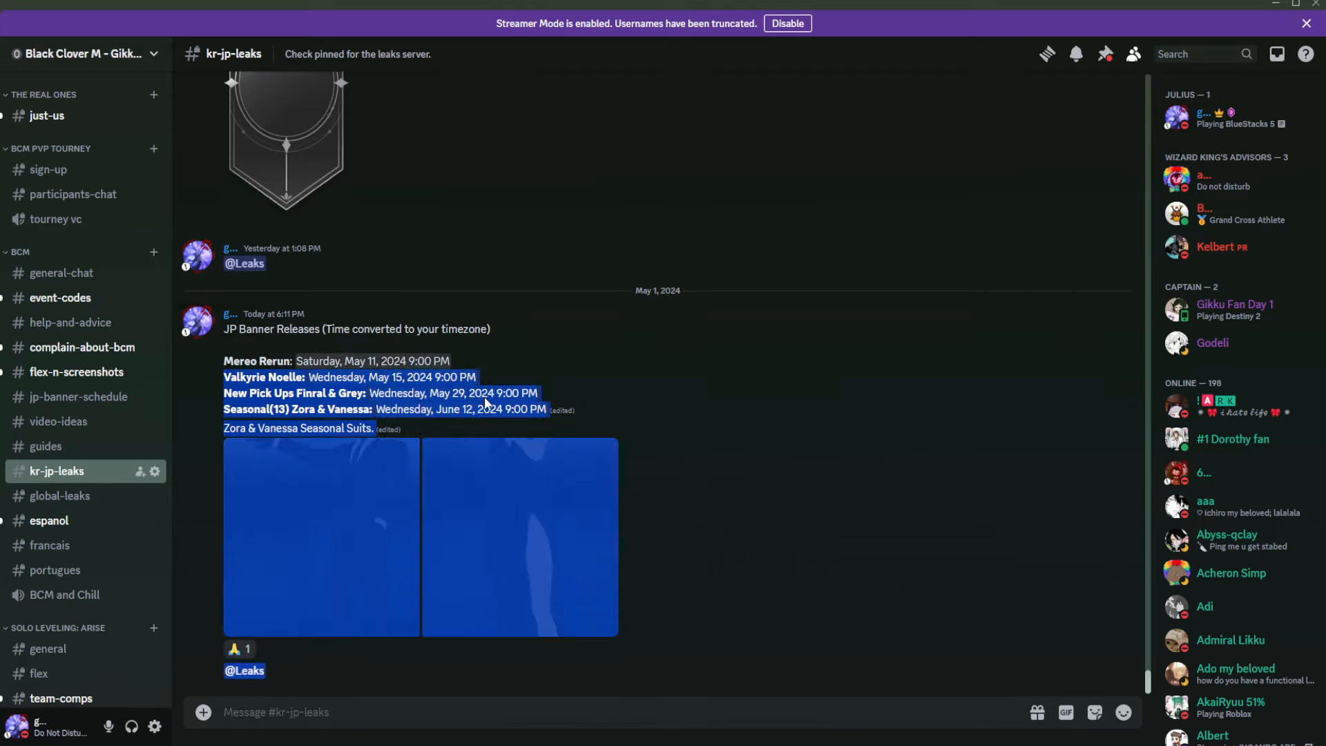
Step: Repeatedly highlight the New Pick Ups Finral & Grey line of the JP banner message
click(477, 378)
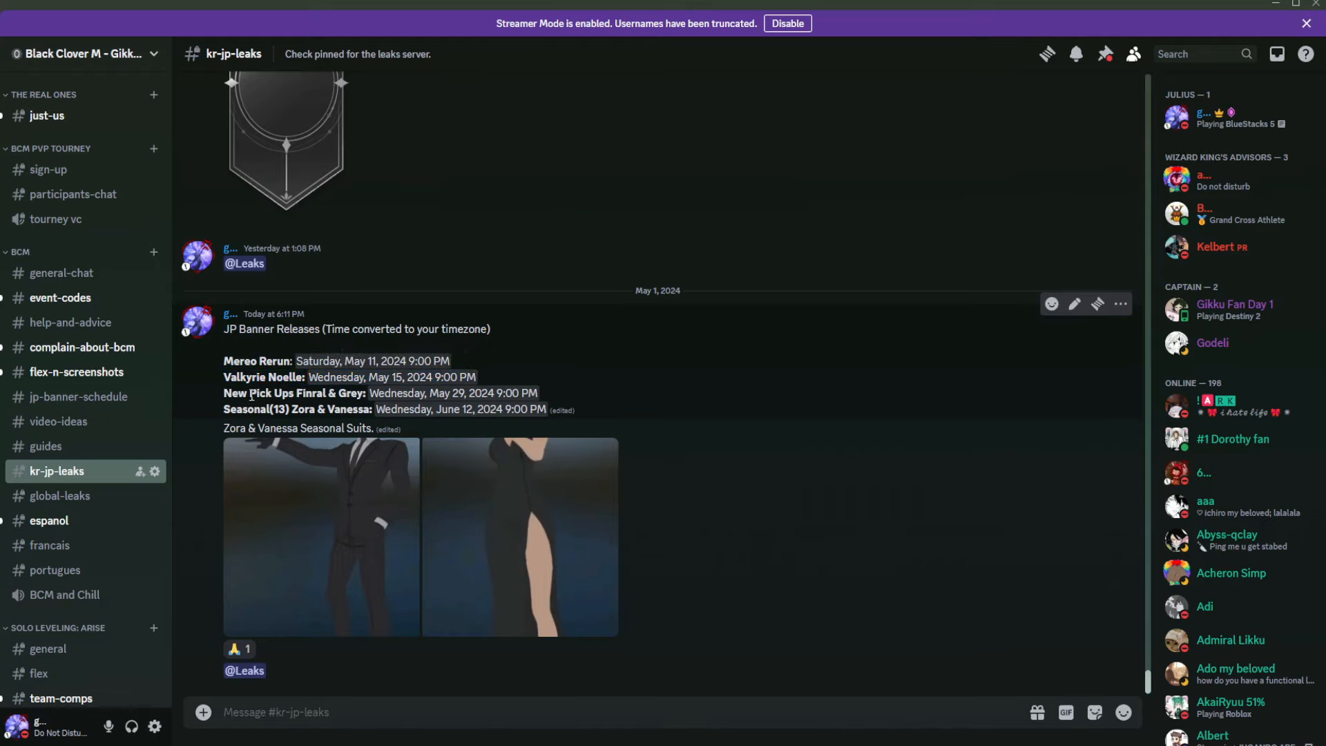
drag(219, 395, 580, 394)
drag(540, 392, 221, 395)
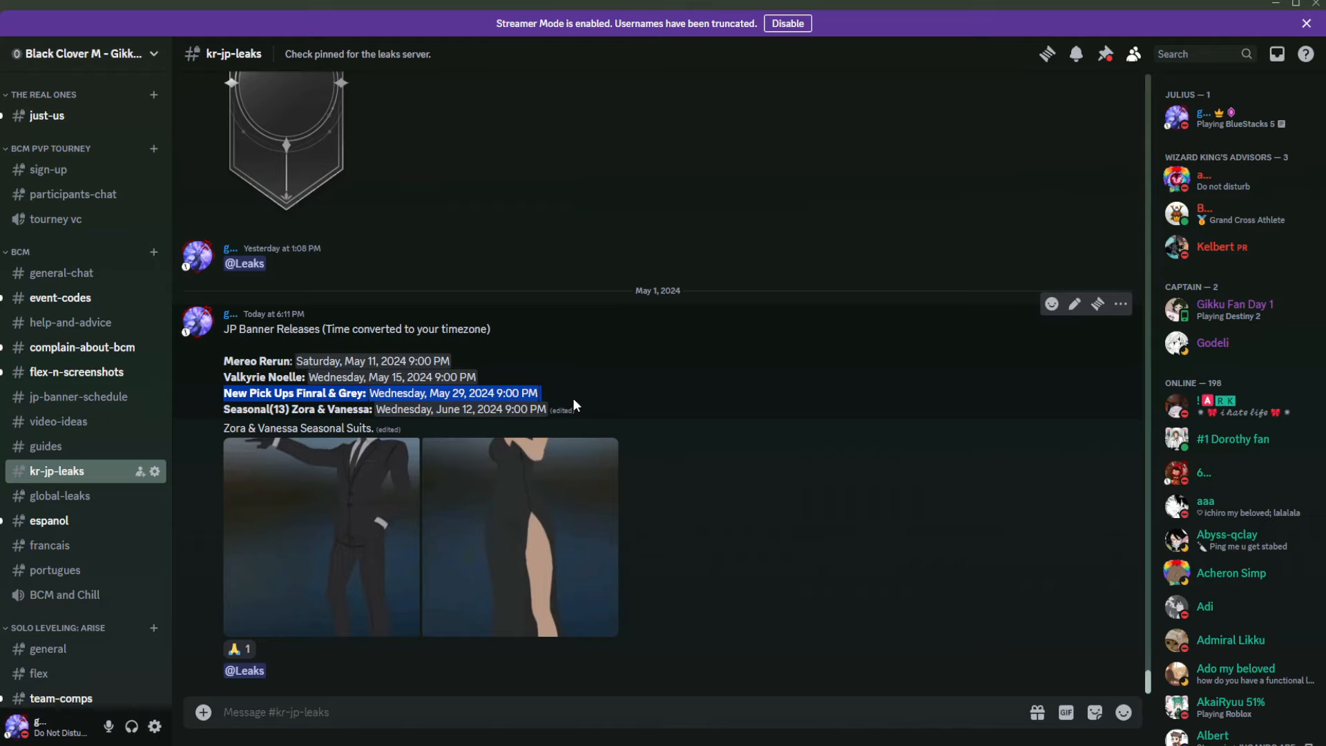
drag(541, 393, 224, 393)
drag(220, 397, 568, 397)
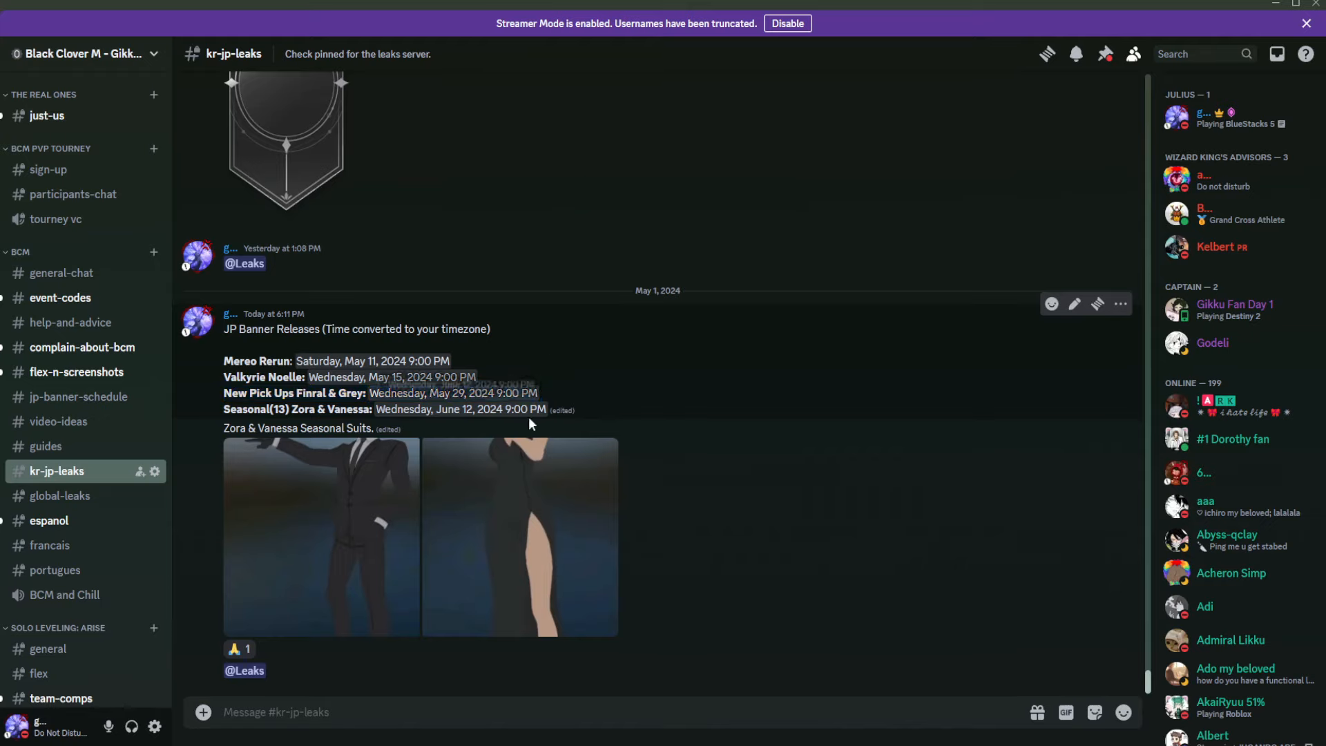
Step: Highlight the Seasonal(13) Zora & Vanessa line, its label, and its release date
drag(224, 396, 547, 409)
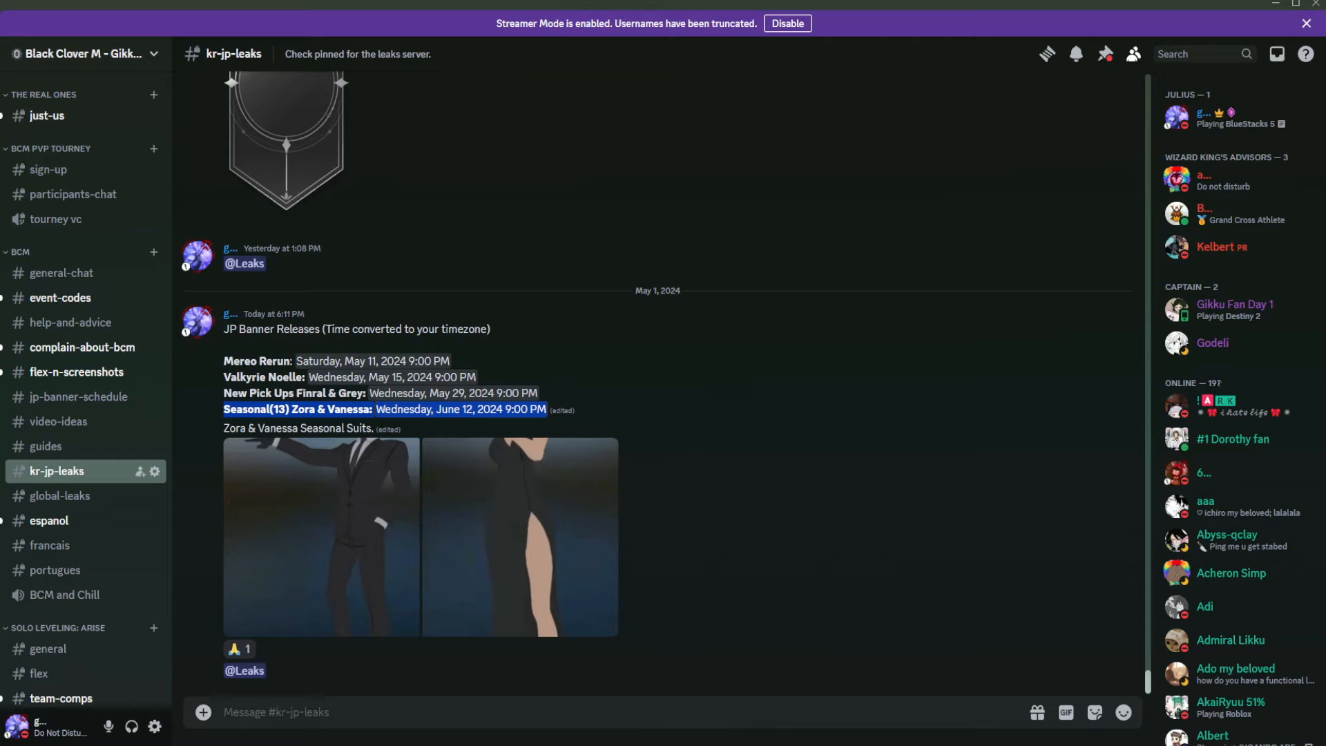
mouse_move(394, 463)
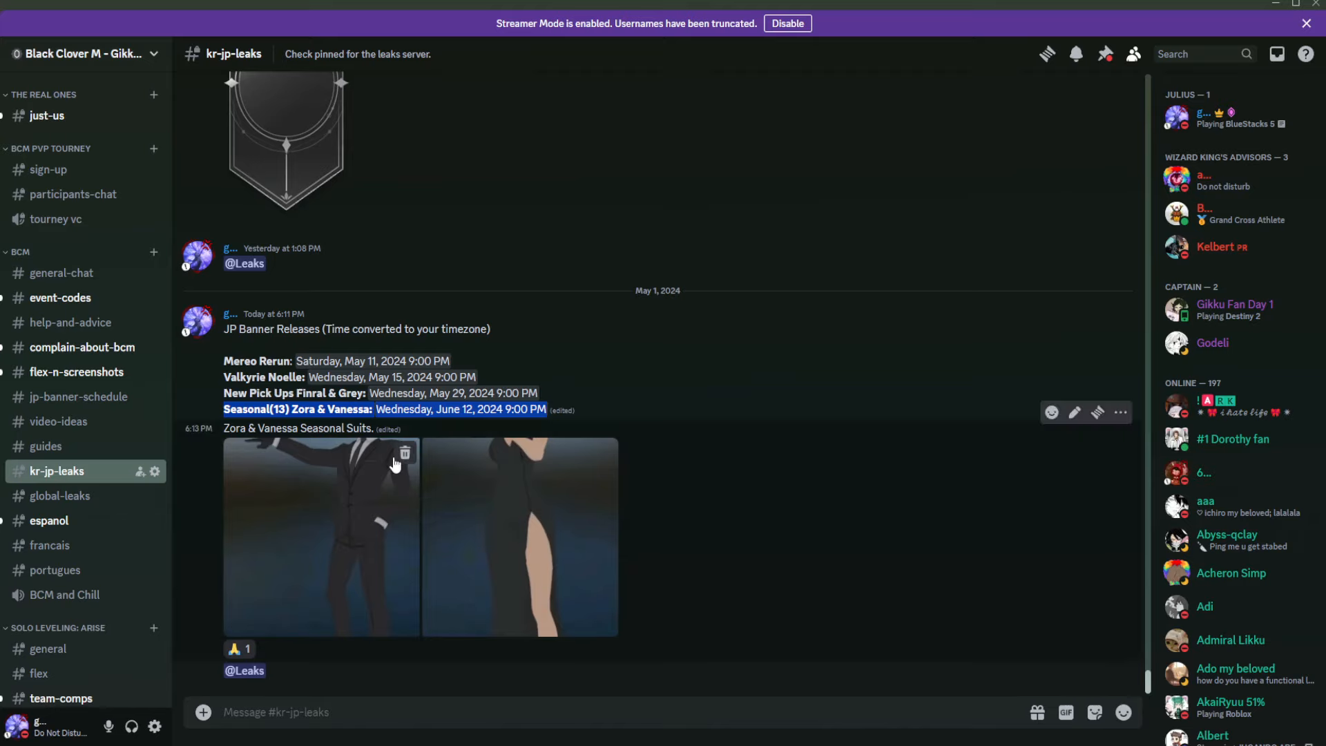
drag(224, 410, 535, 409)
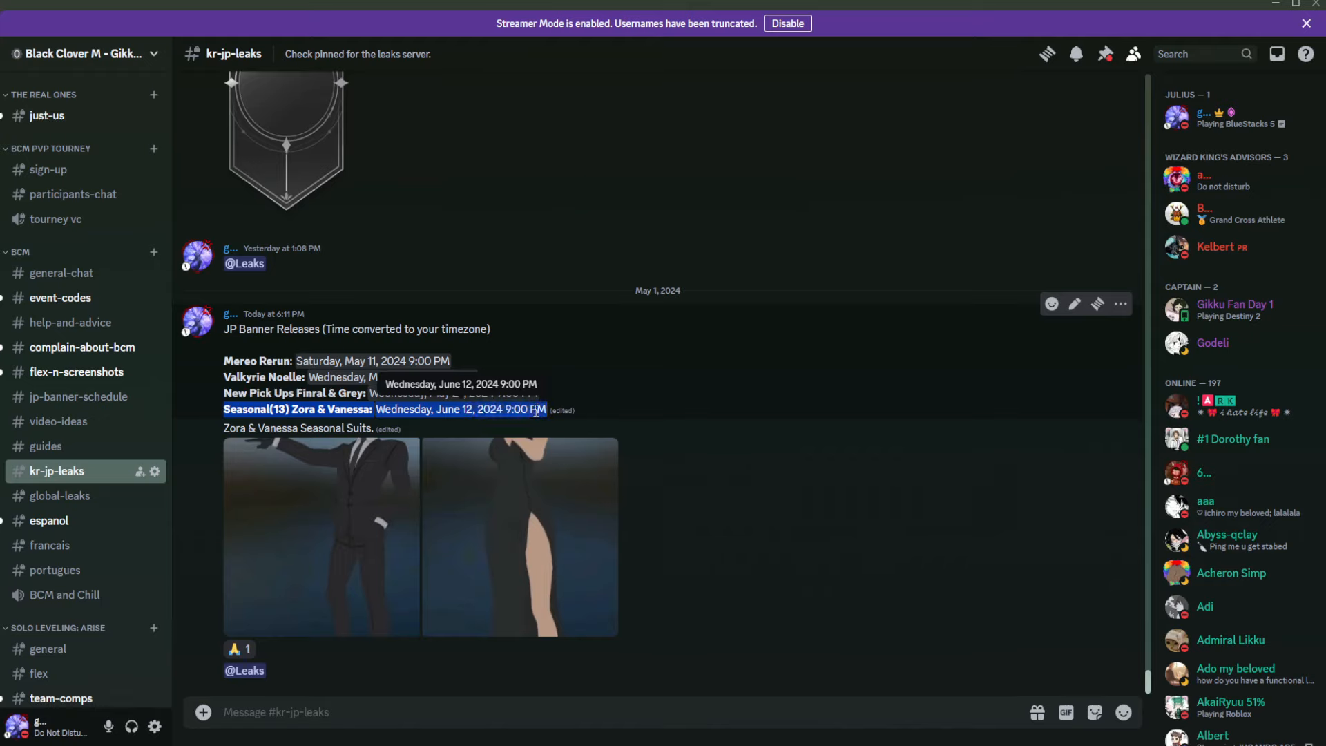
drag(224, 409, 371, 410)
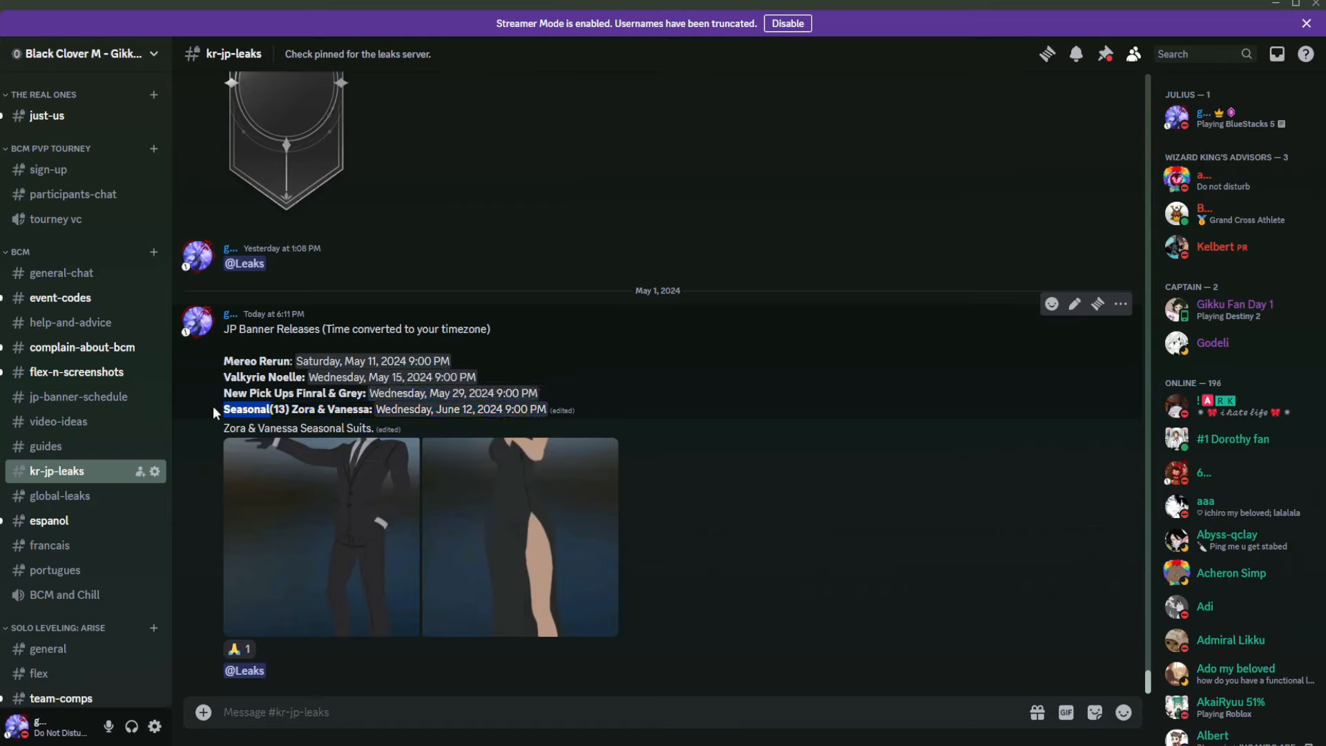
click(366, 417)
mouse_move(246, 428)
mouse_down()
mouse_move(468, 411)
mouse_move(224, 409)
mouse_up()
Step: View the Zora suit image full size, flip to the Vanessa dress image, and close the viewer
click(321, 487)
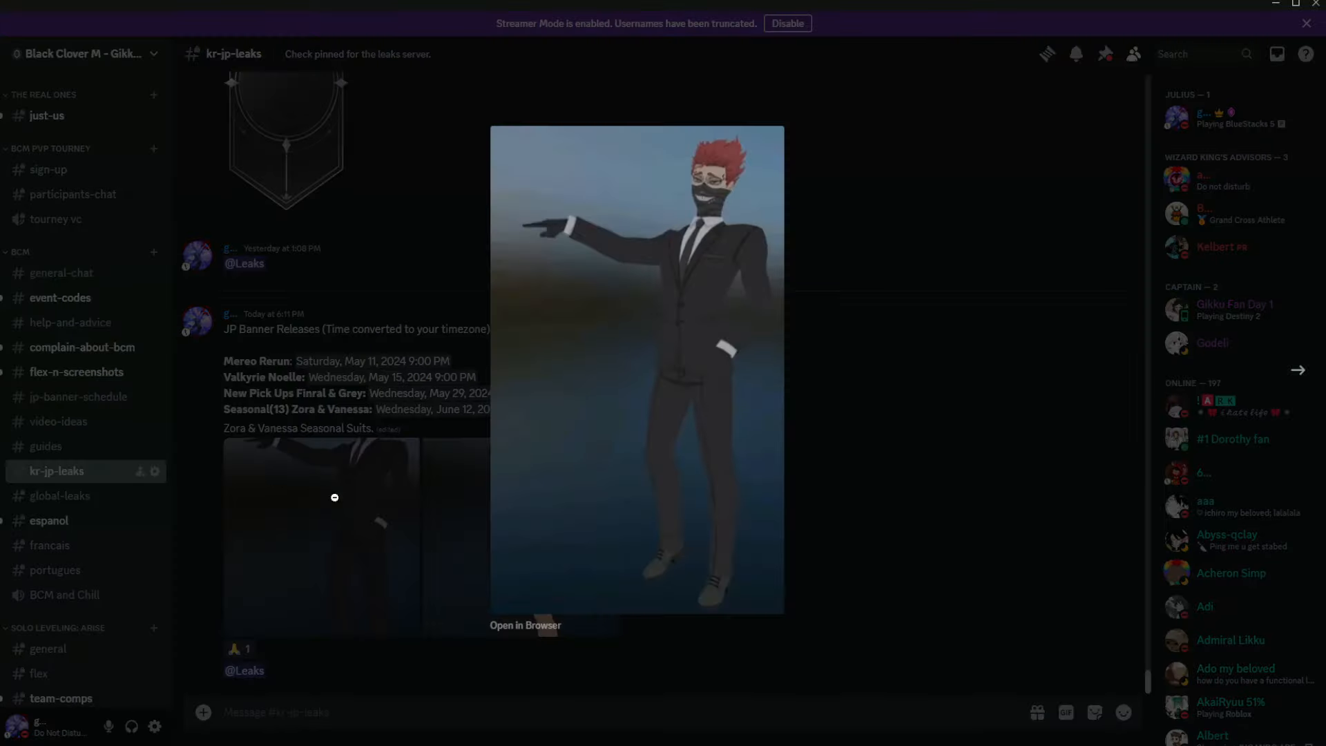
click(829, 530)
click(564, 572)
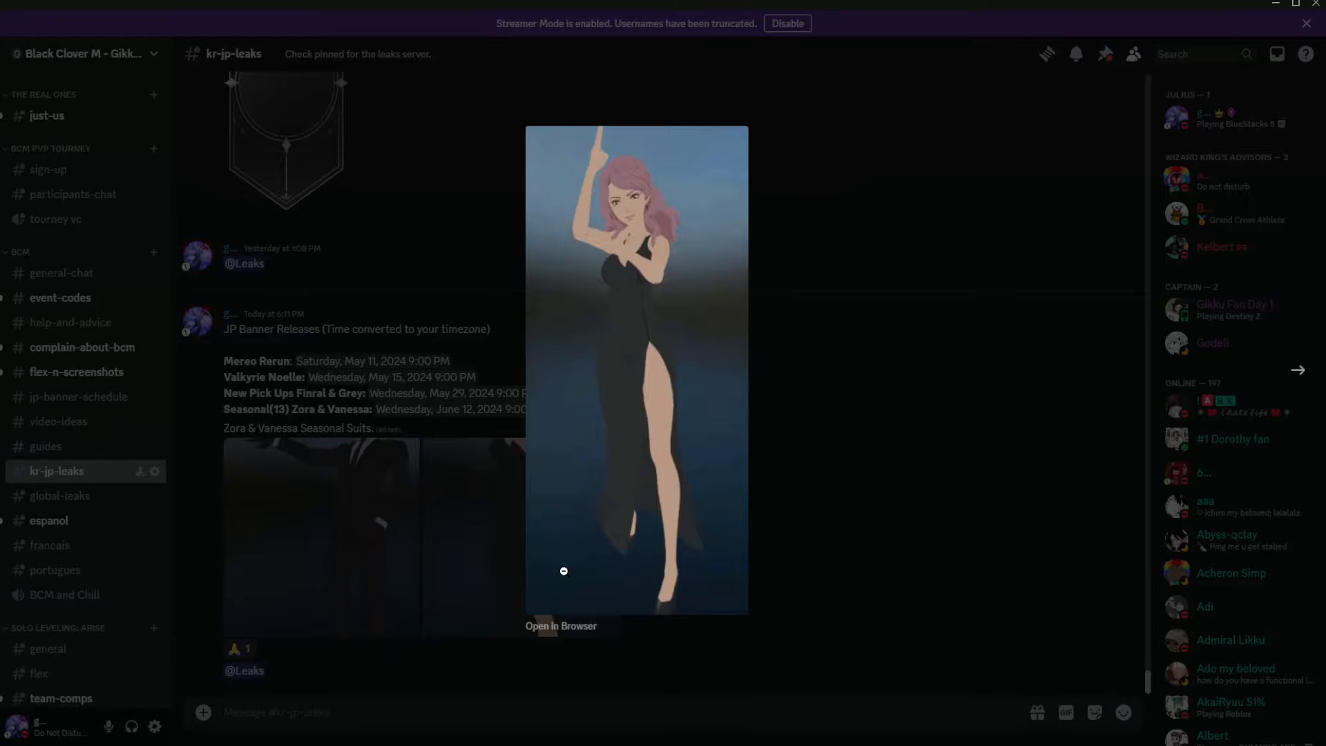
click(585, 672)
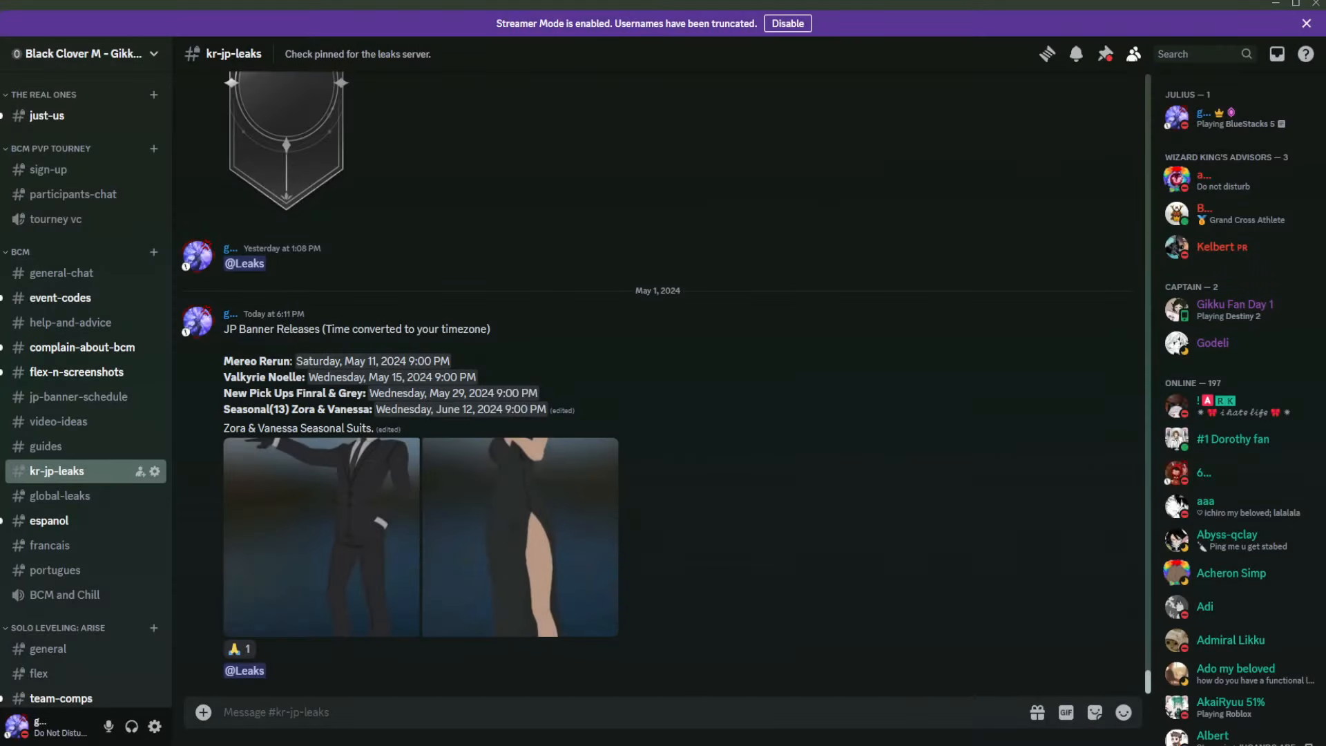
mouse_move(678, 534)
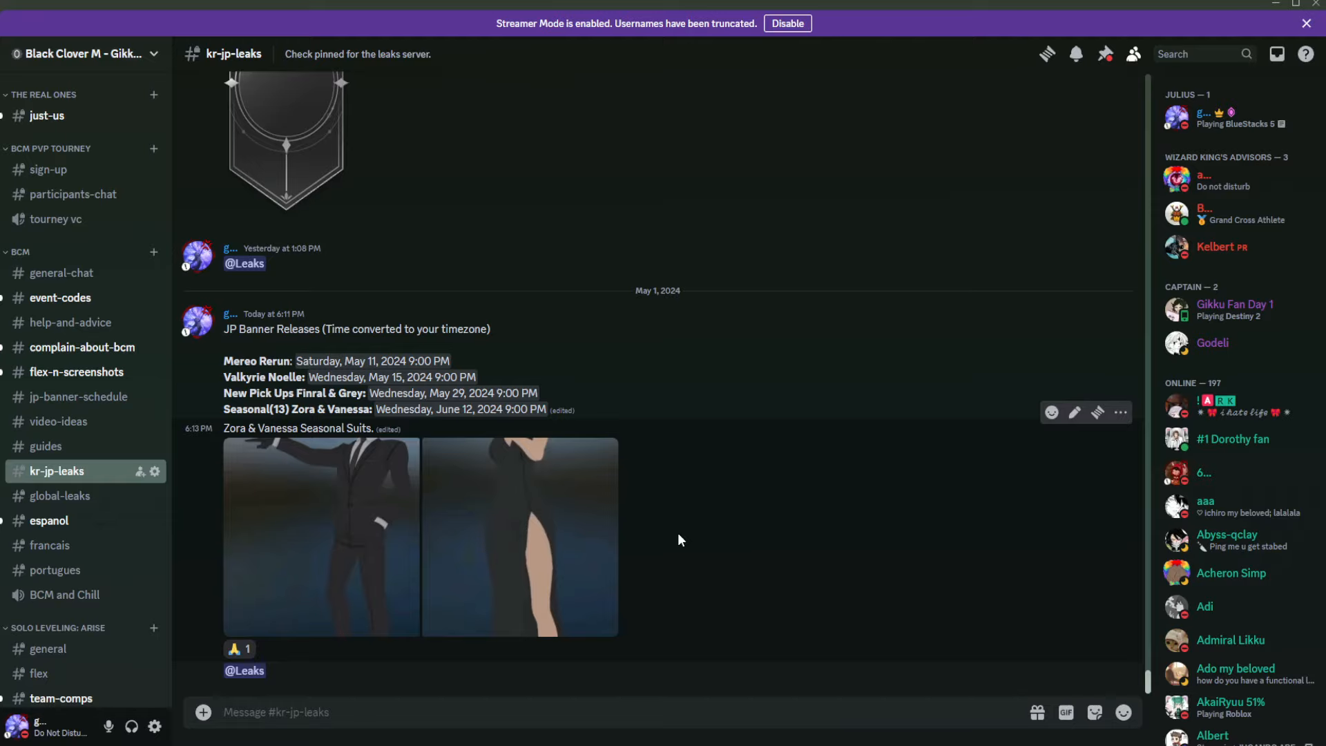
Step: Reopen the Vanessa dress image, flip between it and Zora's suit, then return to chat
click(520, 535)
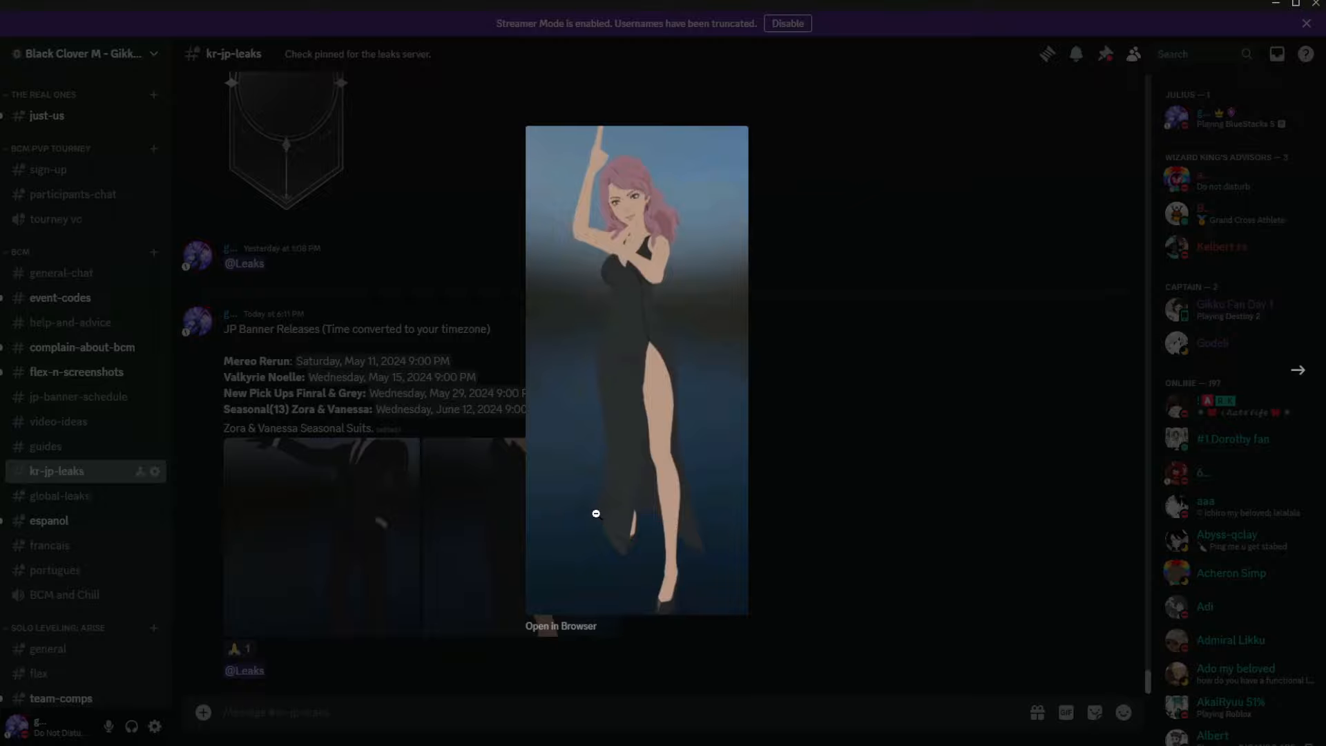
click(404, 435)
click(361, 489)
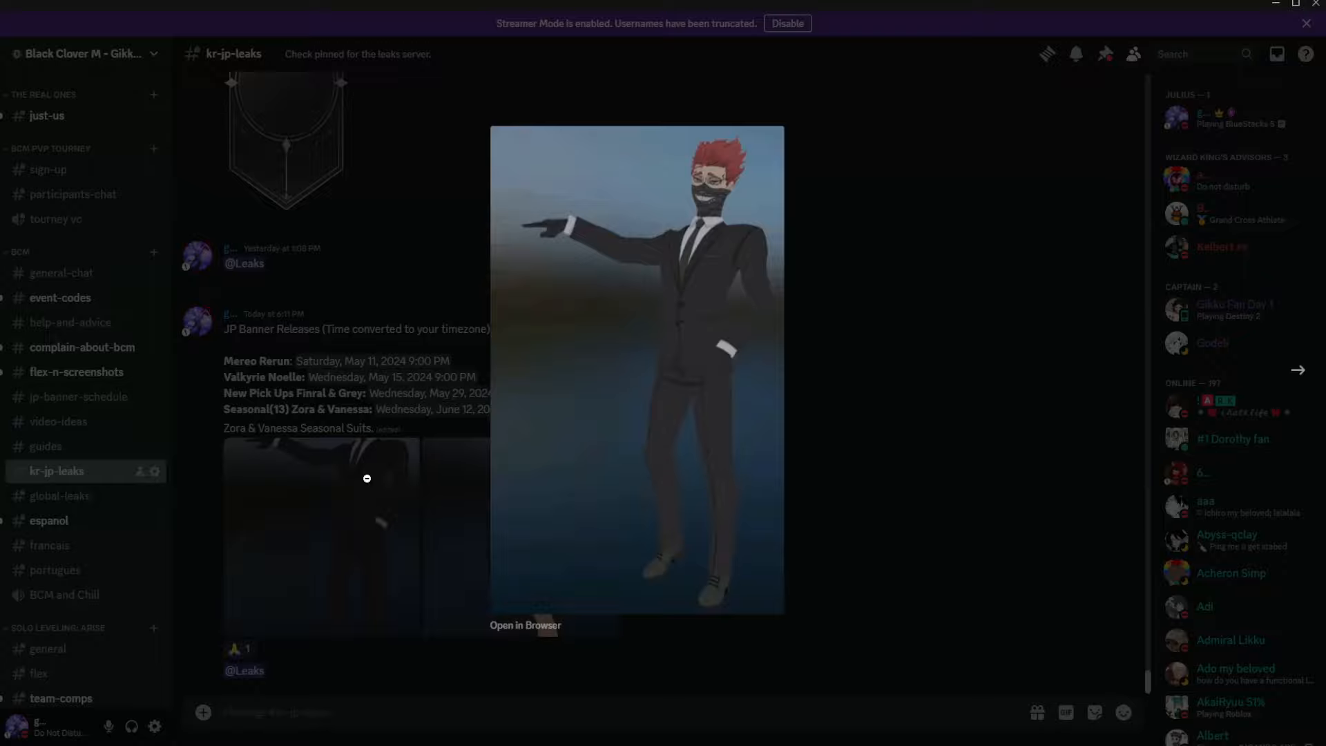
click(369, 476)
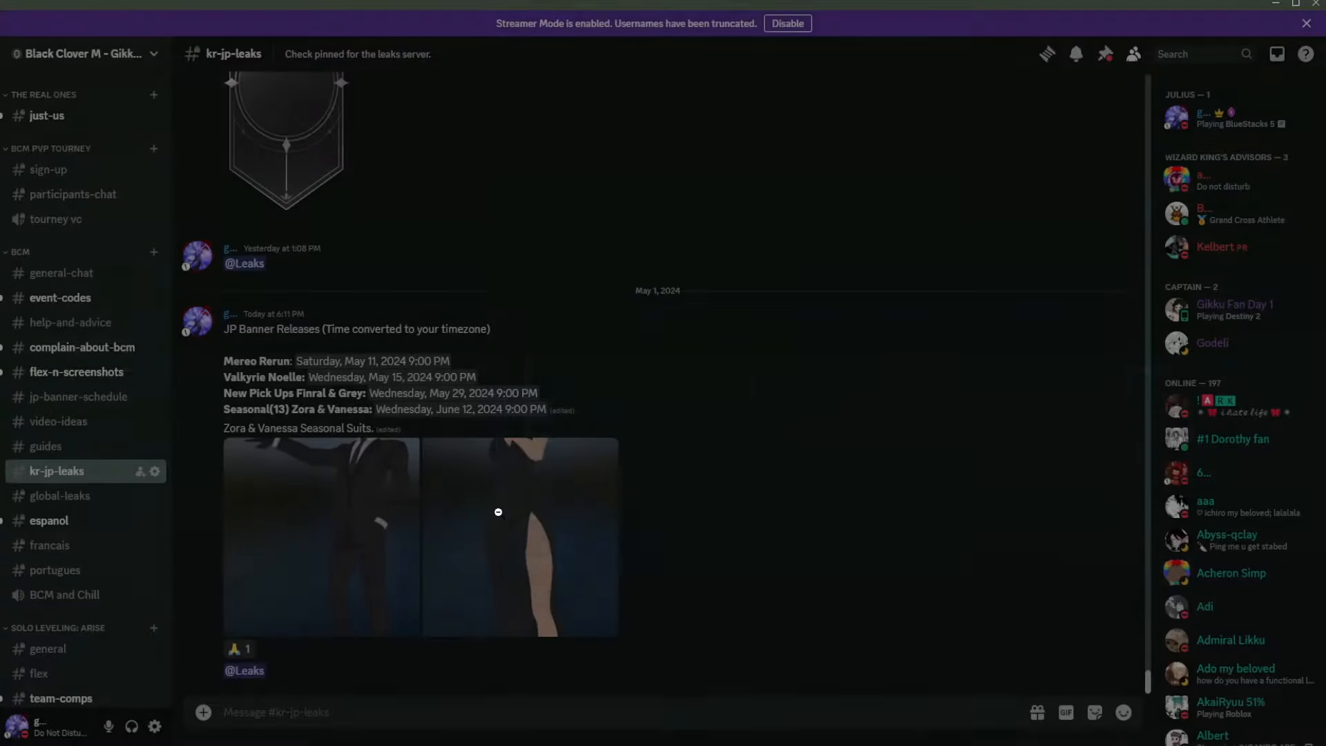
click(506, 511)
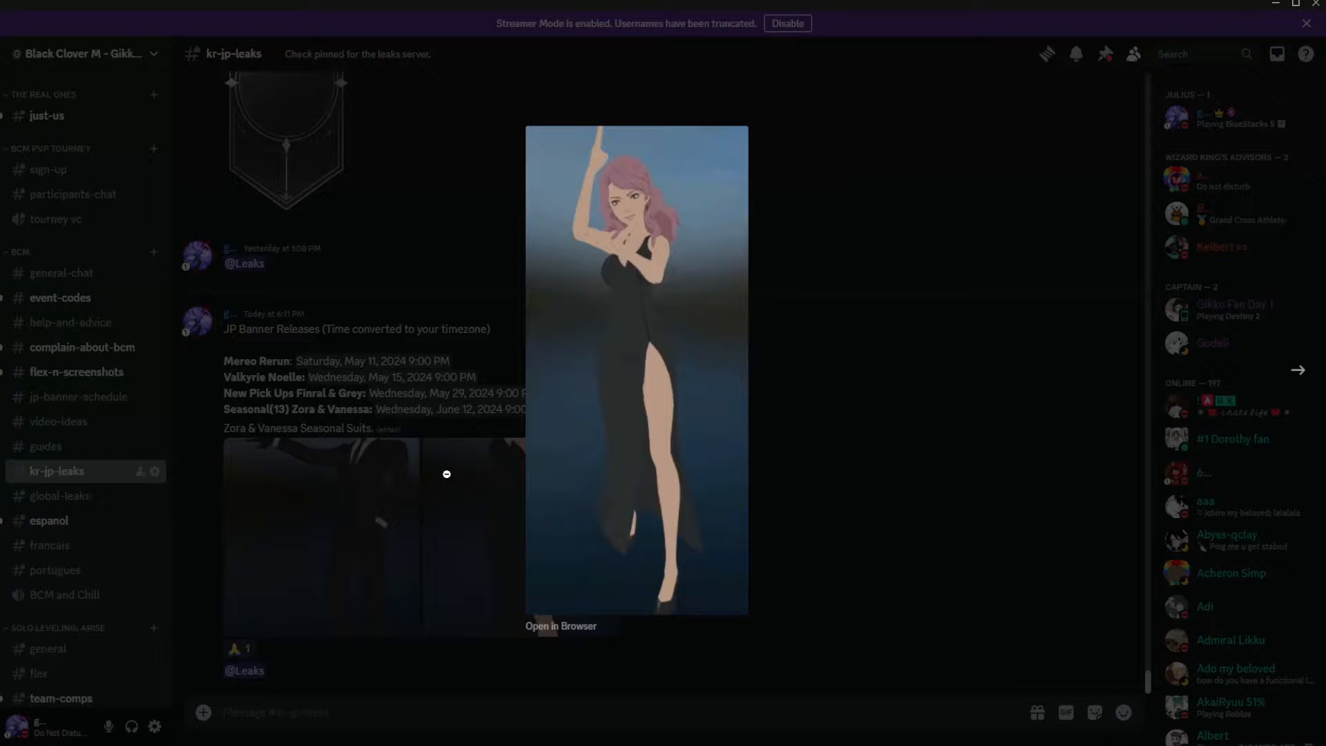
click(445, 475)
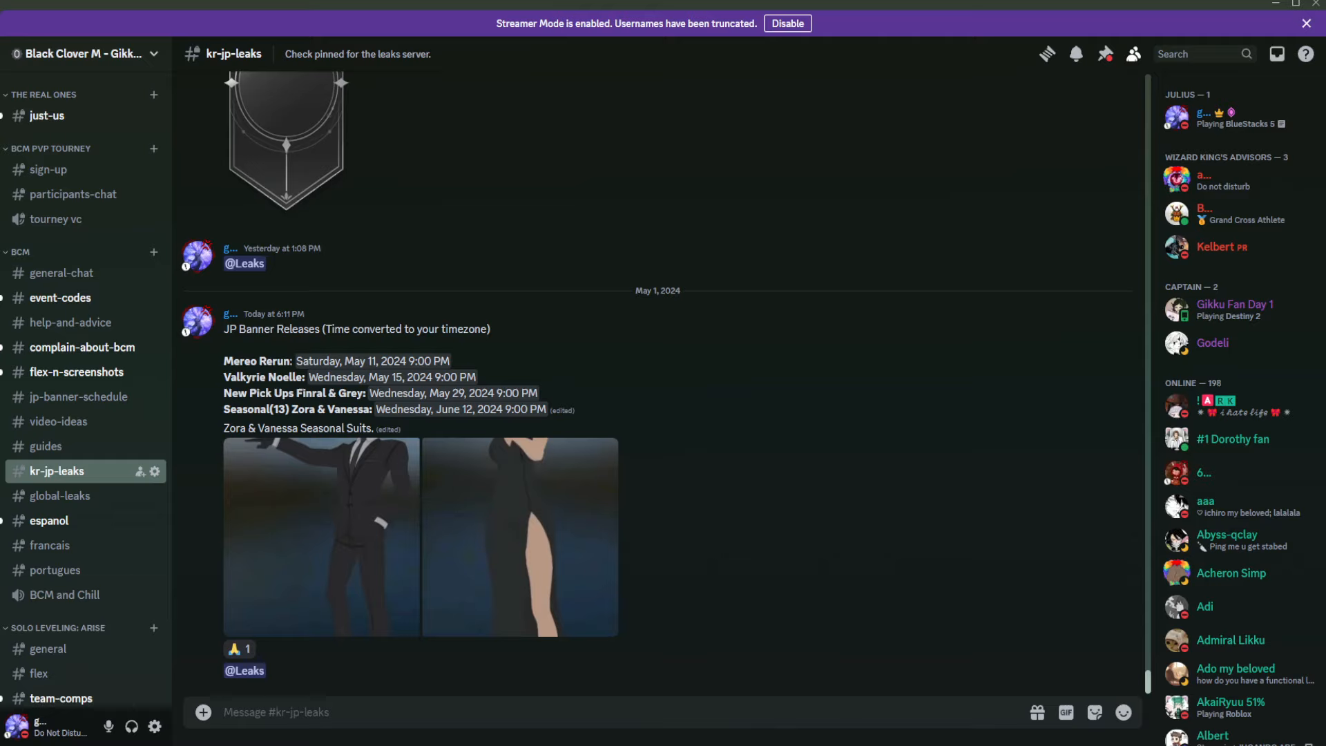
Step: Switch to the browser and flip through the Dorothy model-leak costume videos, back and forth
key(alt+Tab)
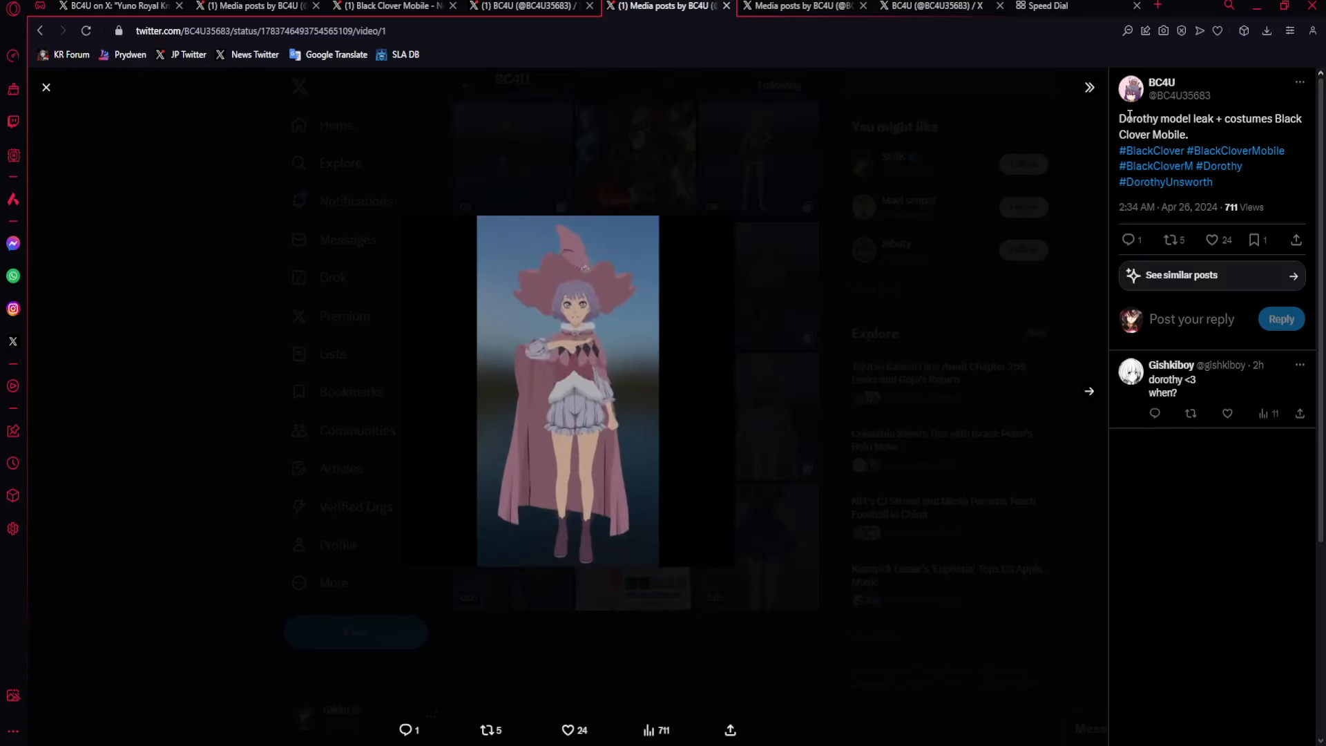
click(1088, 393)
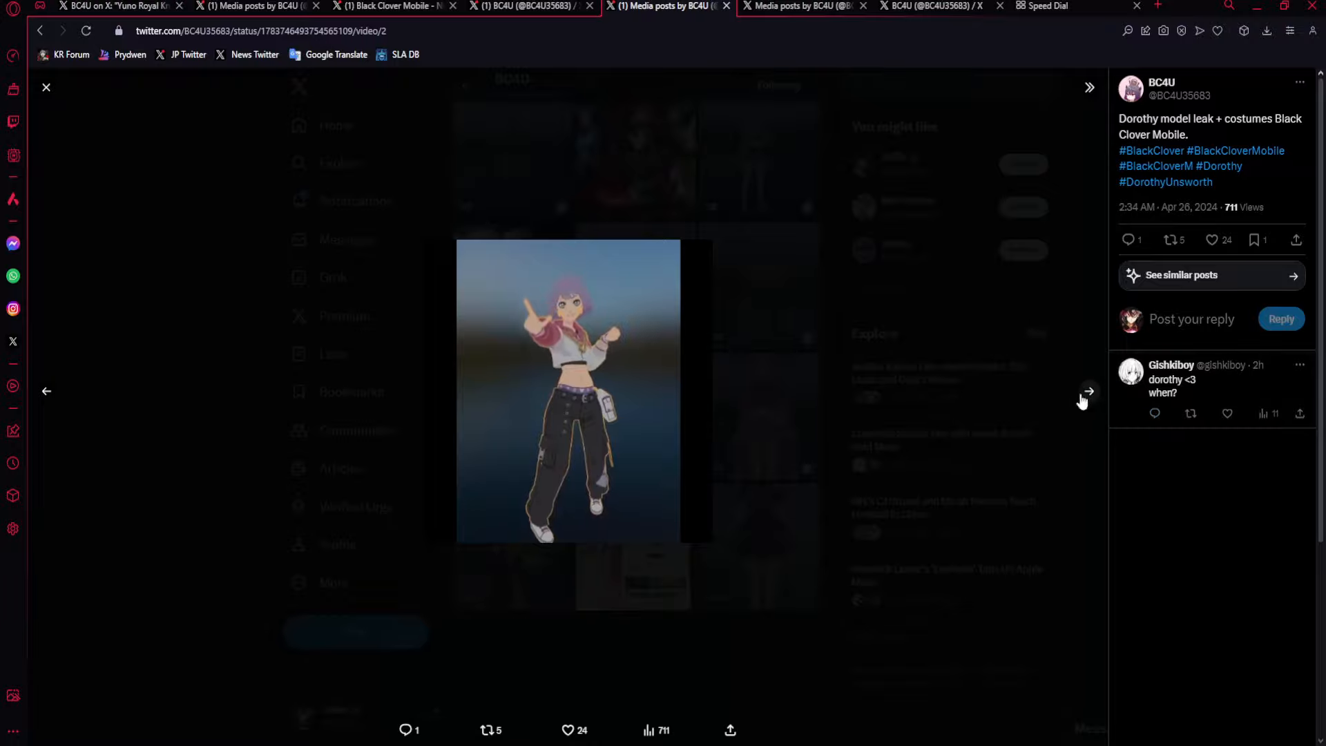
key(Right)
click(1089, 391)
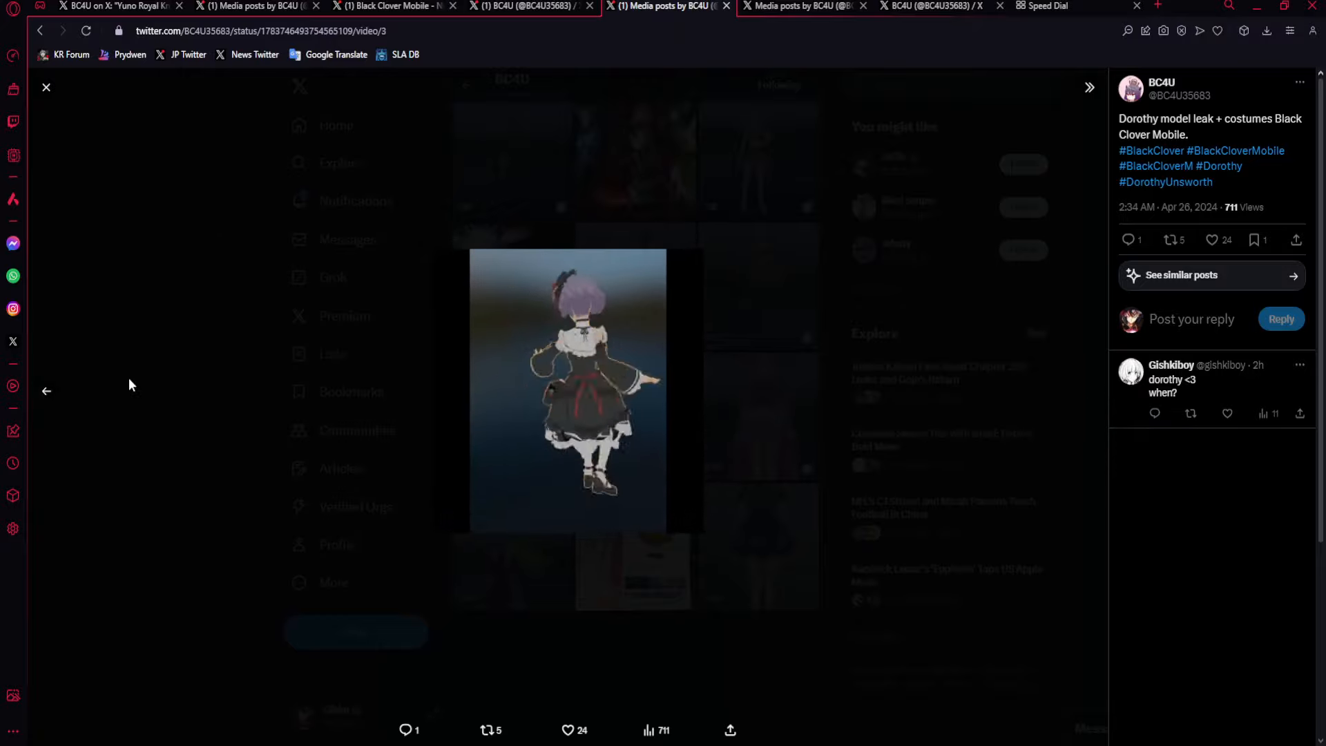
click(45, 391)
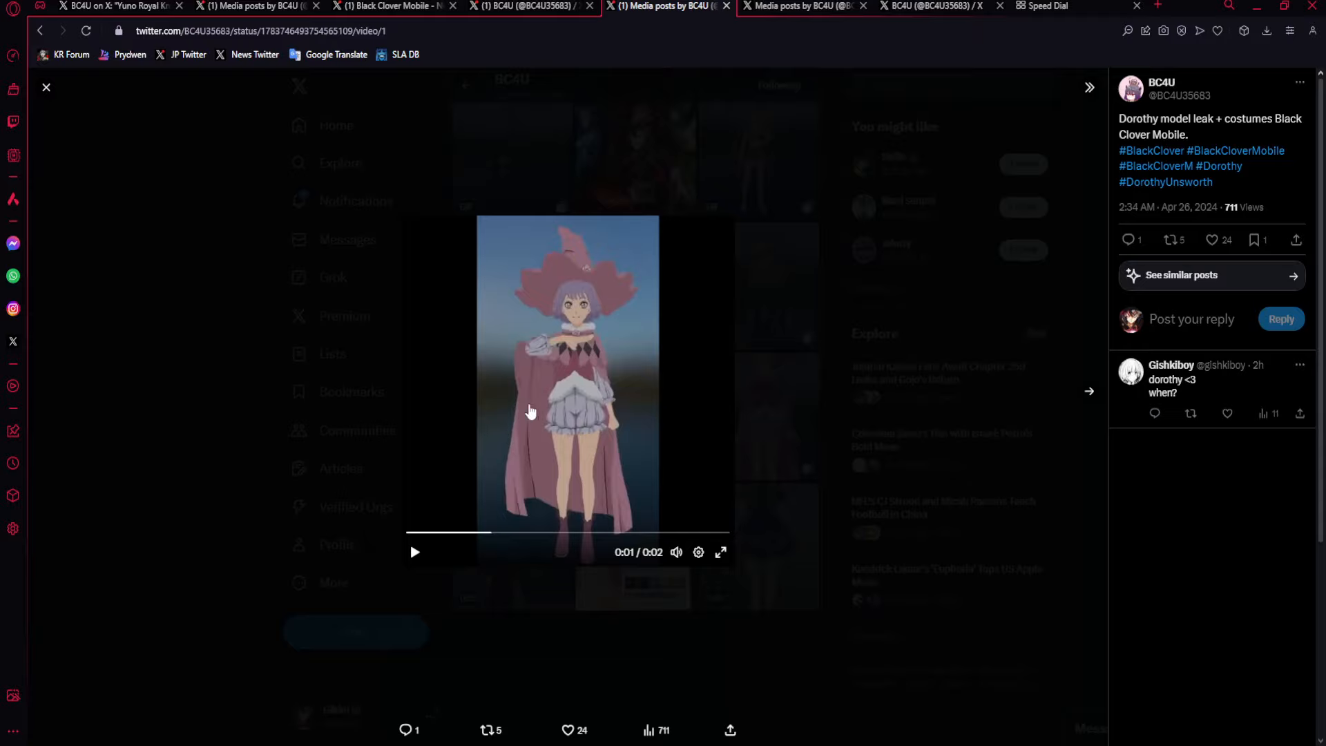
Step: Move to the tab with the Noelle Valkyrie Dress leak post
key(ctrl+Tab)
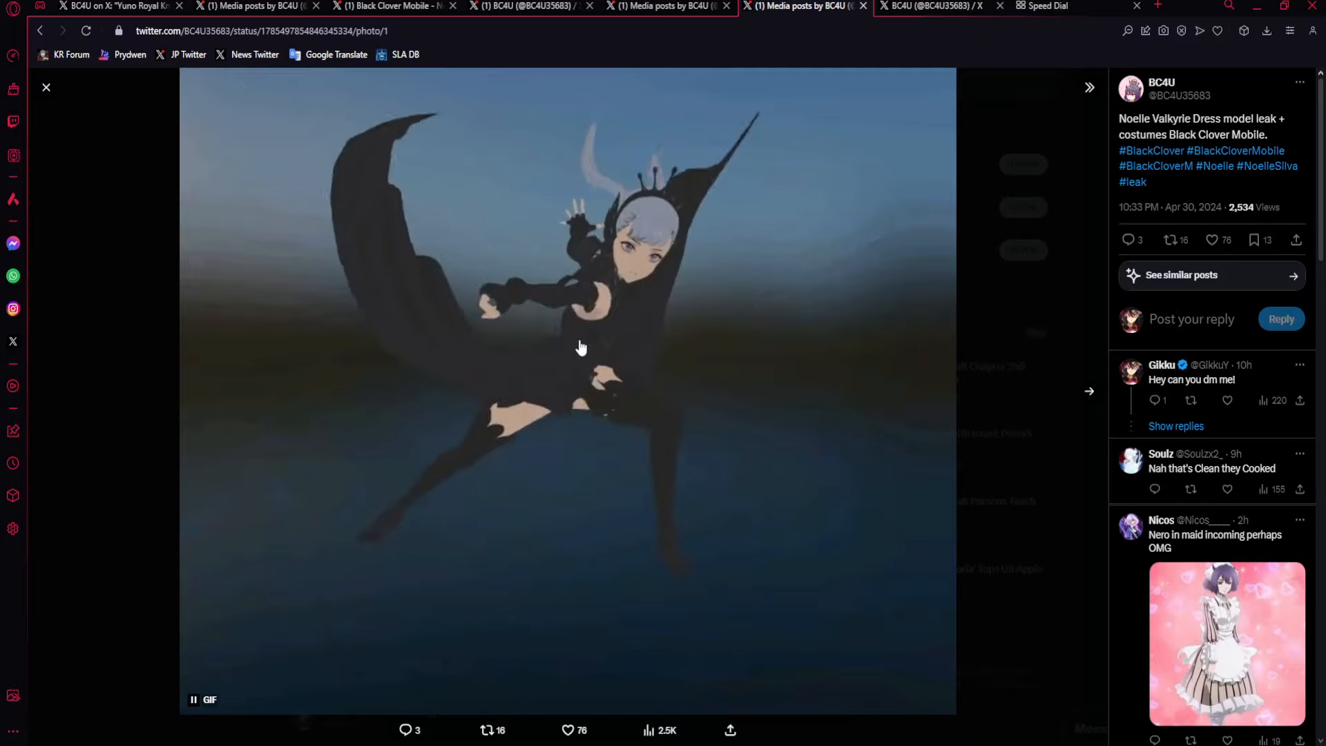
Step: View the Noelle maid and astronaut costume GIFs, returning to the maid outfit
click(1090, 392)
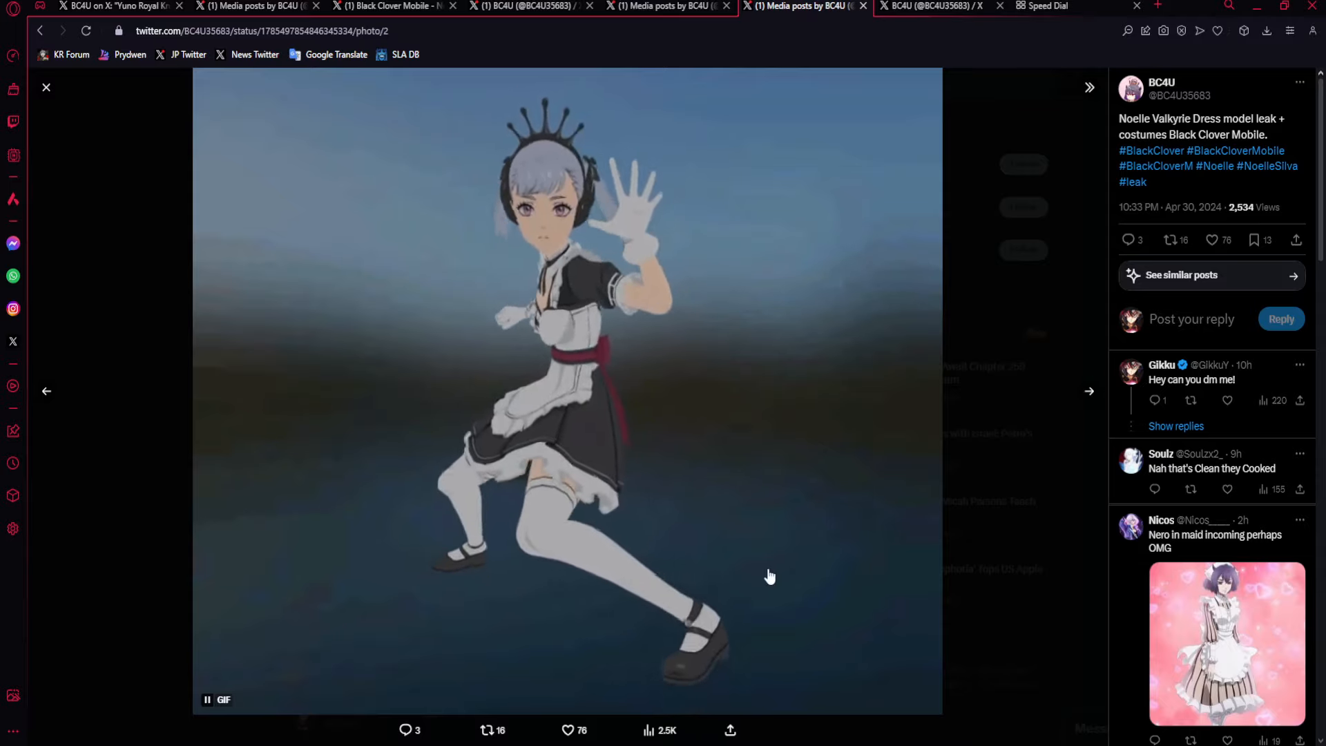
click(1088, 390)
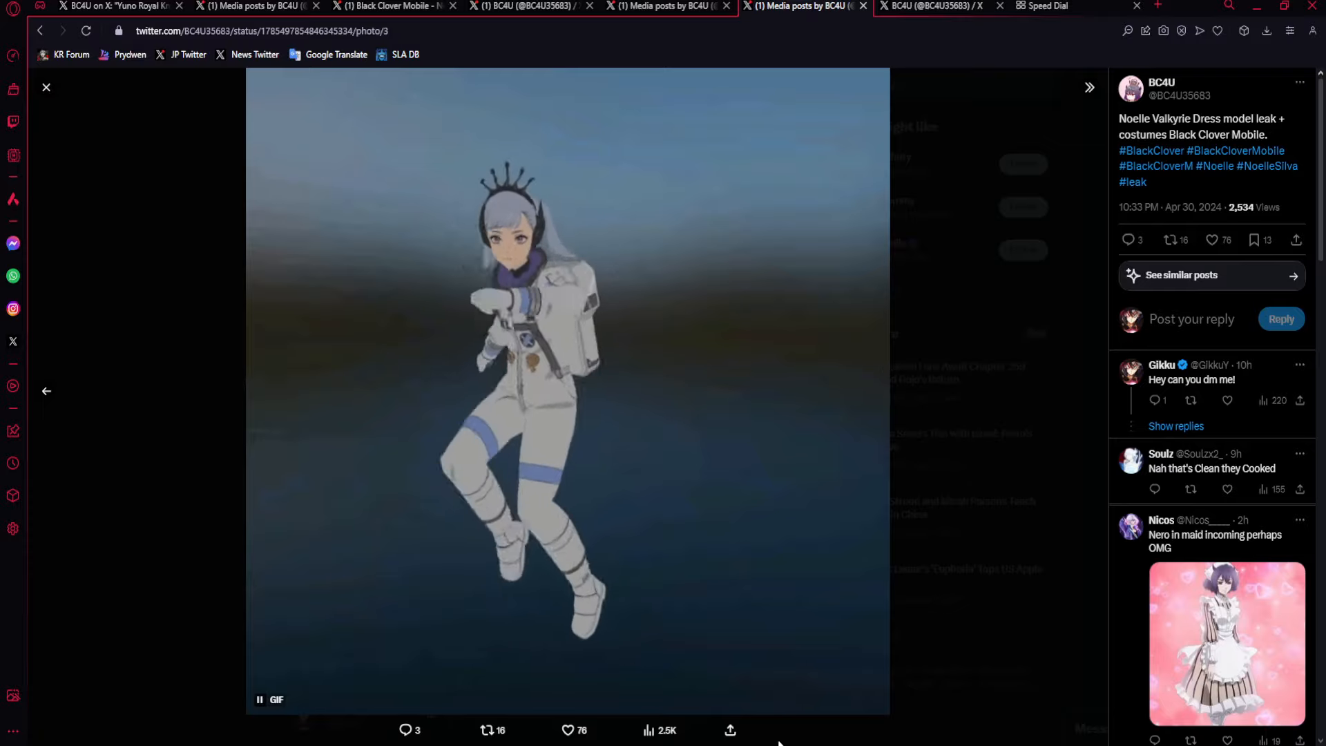
click(46, 395)
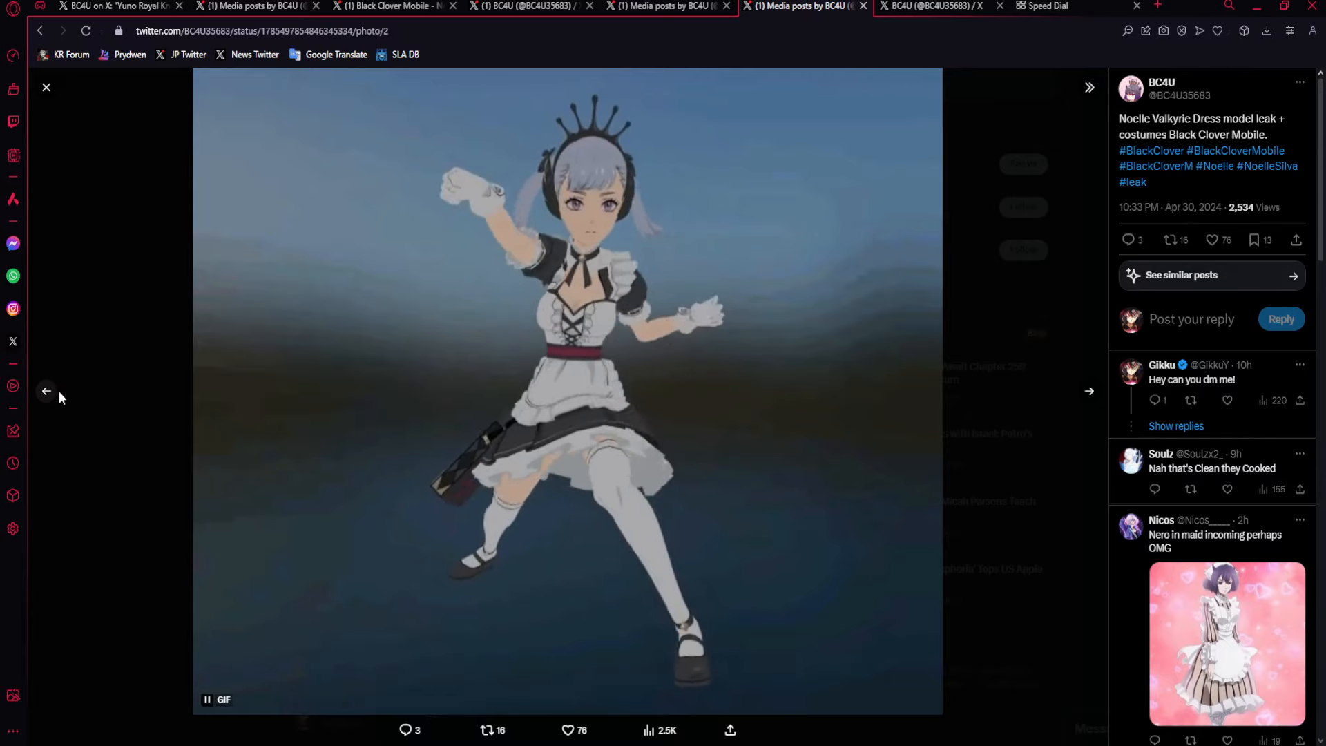
Step: Return to the first Noelle GIF, go to the BC4U profile and show its Media grid
click(46, 391)
key(ctrl+Tab)
scroll(655, 427, down, 3)
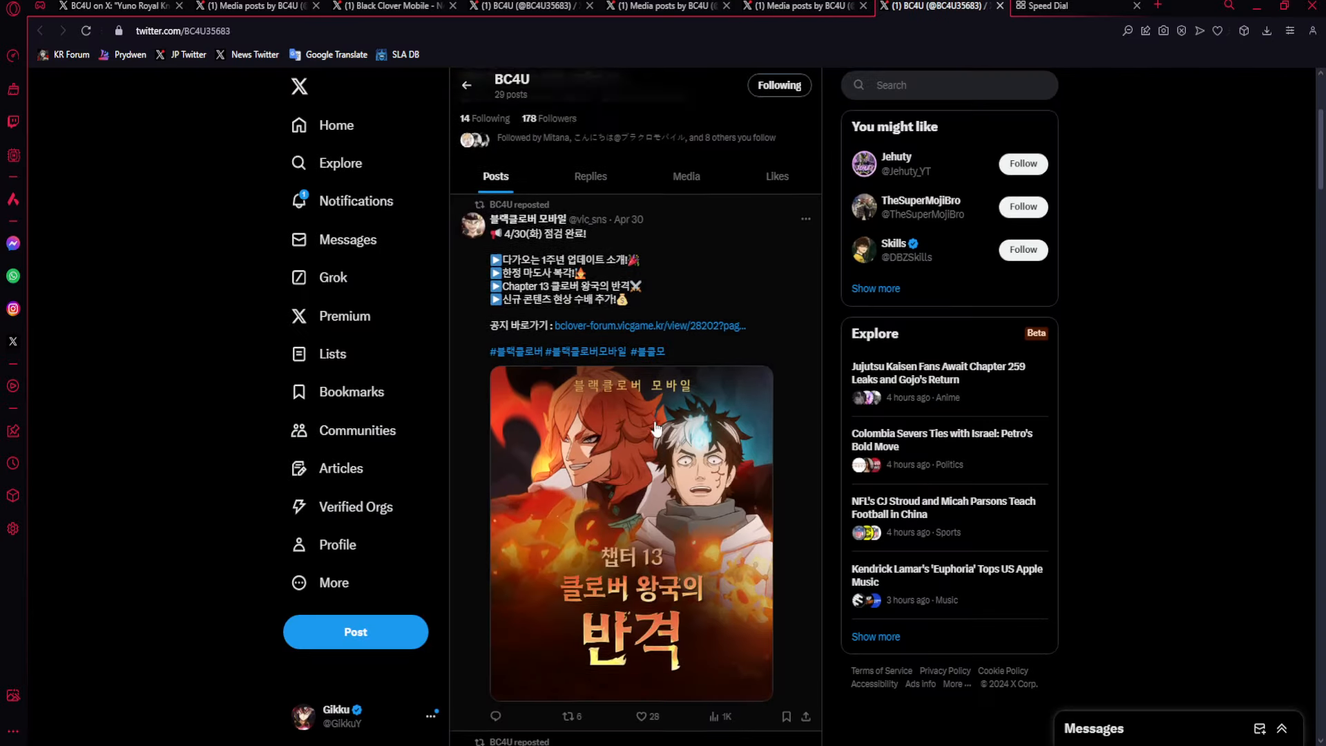
scroll(655, 427, up, 3)
scroll(518, 395, up, 2)
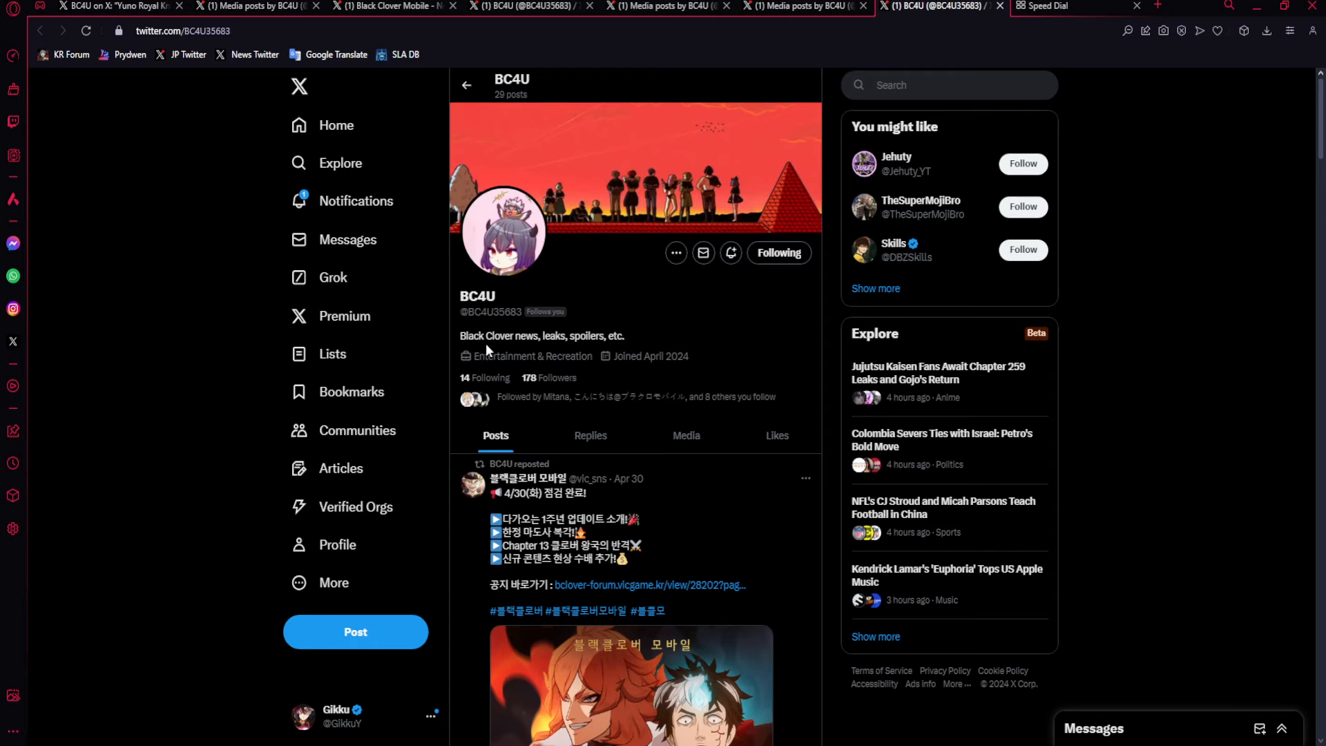
scroll(634, 415, down, 4)
scroll(634, 416, down, 4)
scroll(634, 415, down, 4)
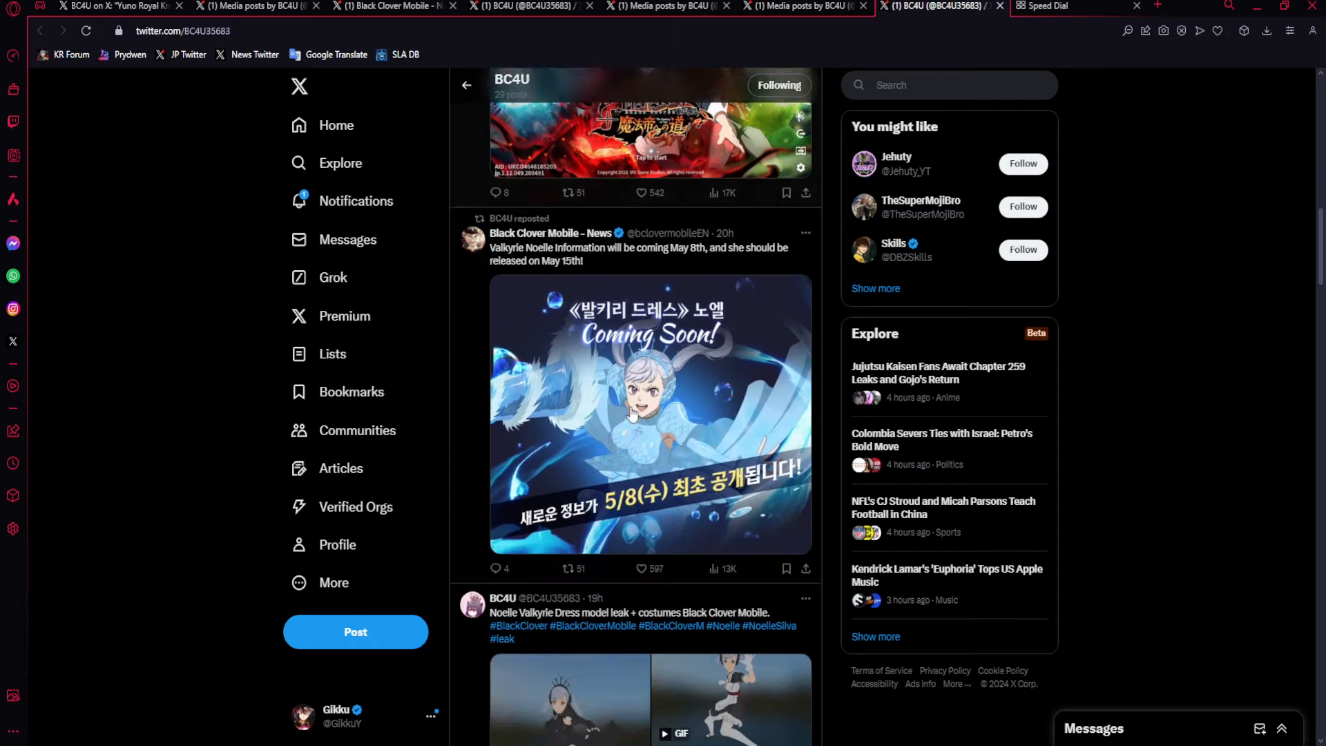
scroll(634, 415, down, 2)
scroll(634, 415, down, 5)
scroll(634, 416, down, 3)
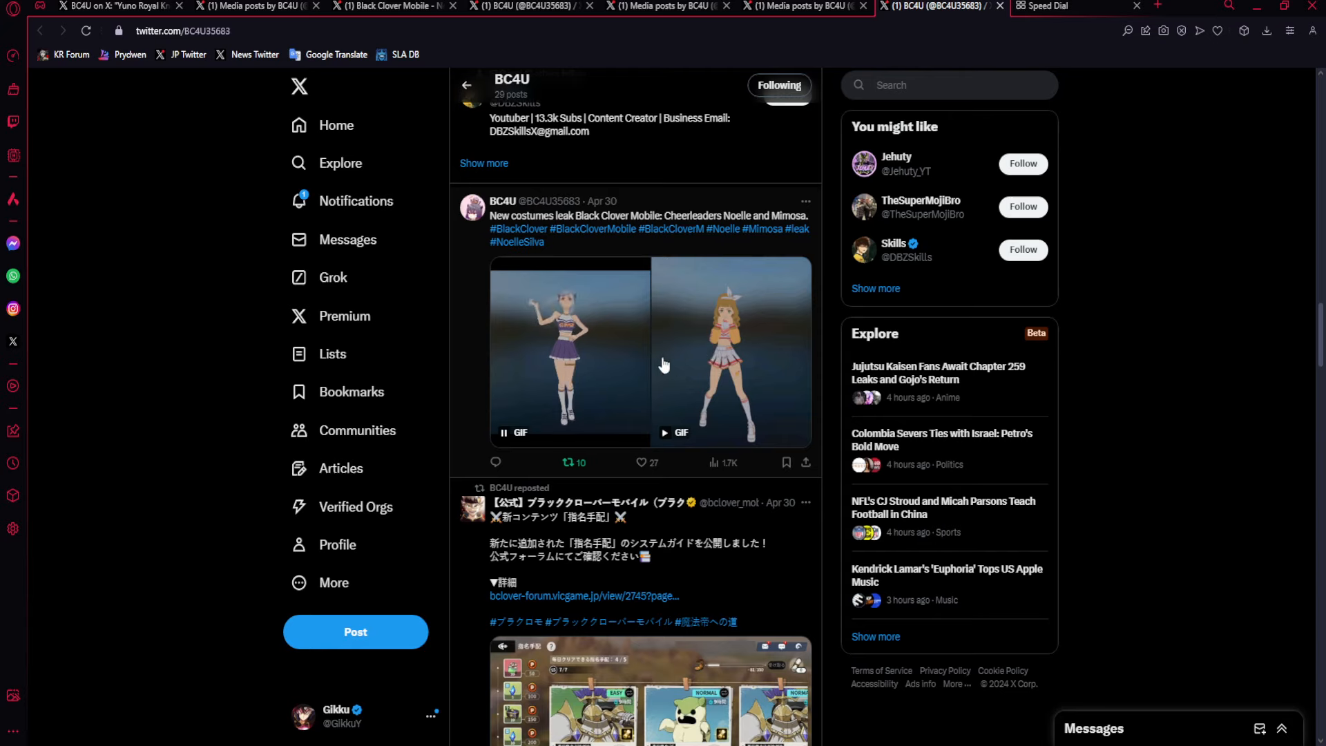
scroll(554, 319, up, 2)
scroll(554, 320, up, 5)
scroll(554, 319, up, 5)
scroll(554, 320, up, 4)
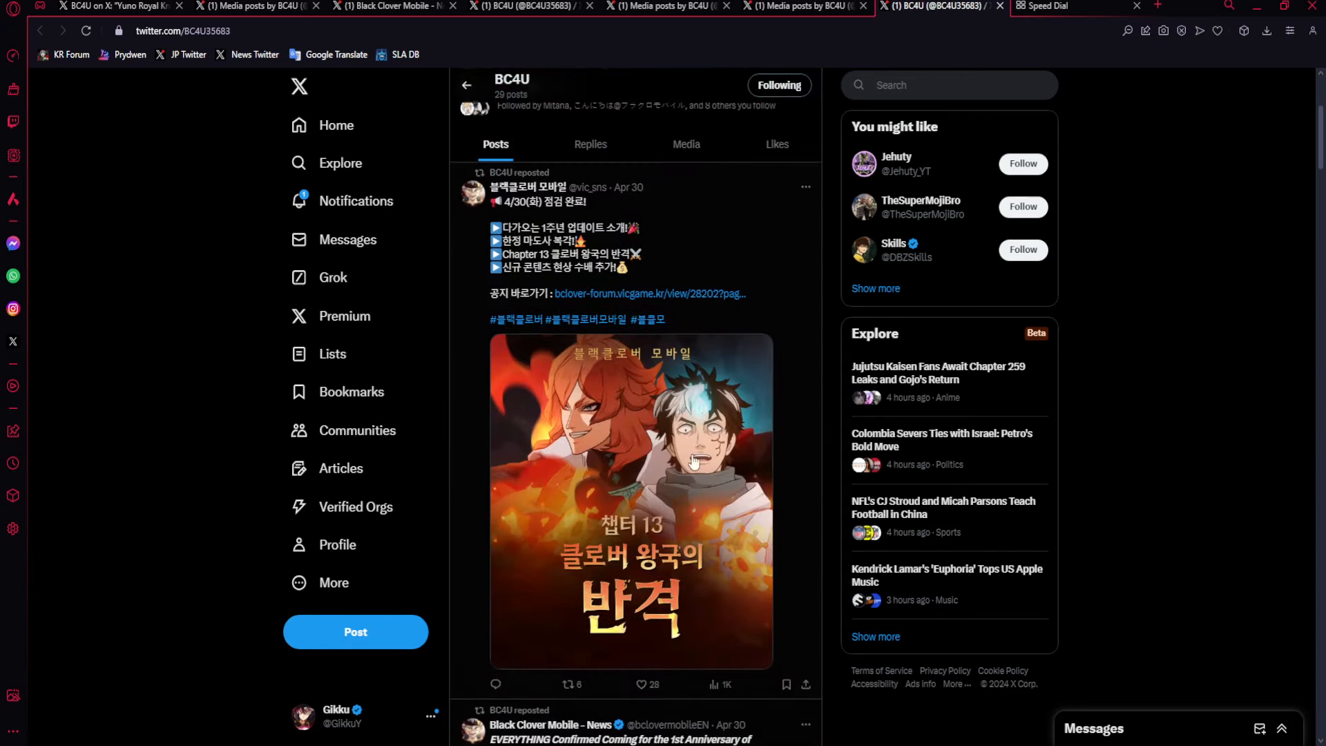
click(699, 144)
scroll(687, 590, down, 5)
scroll(708, 483, down, 3)
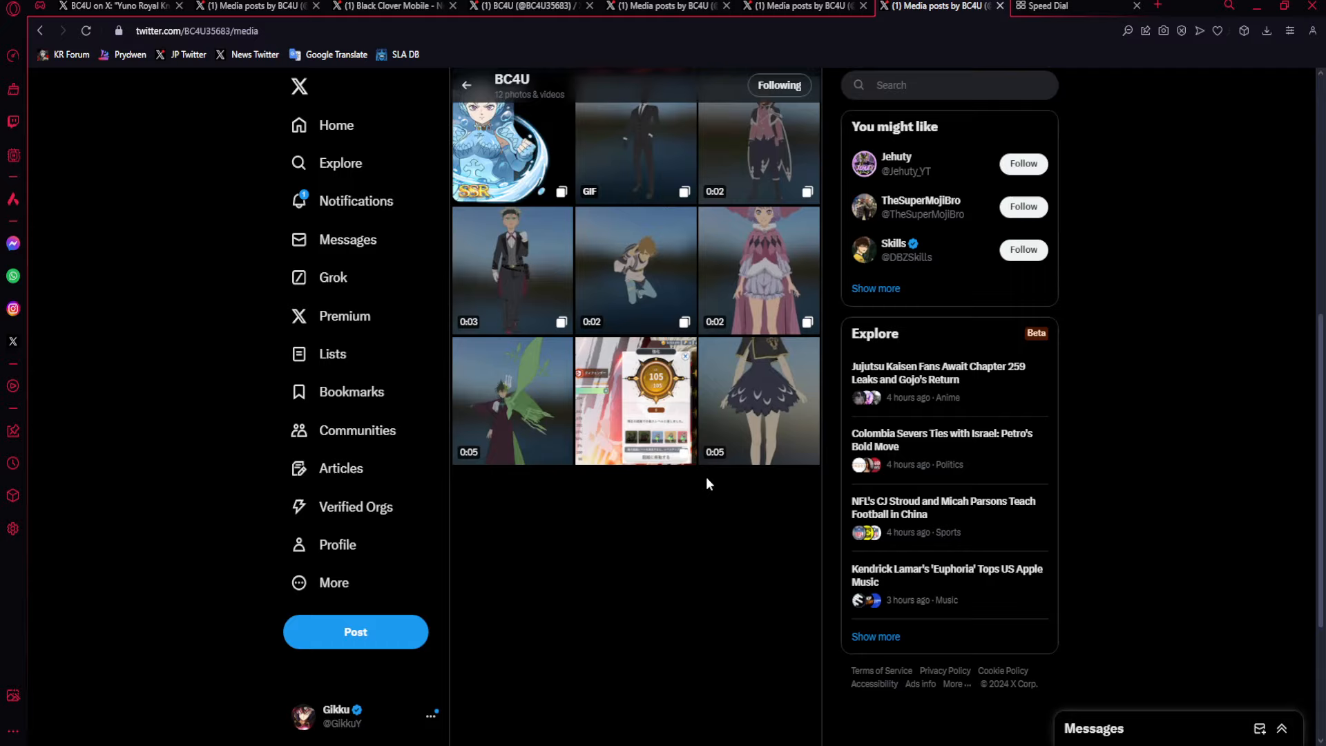
Step: View the skater Finral and Mars costume clips from the media grid, then return to it
click(659, 281)
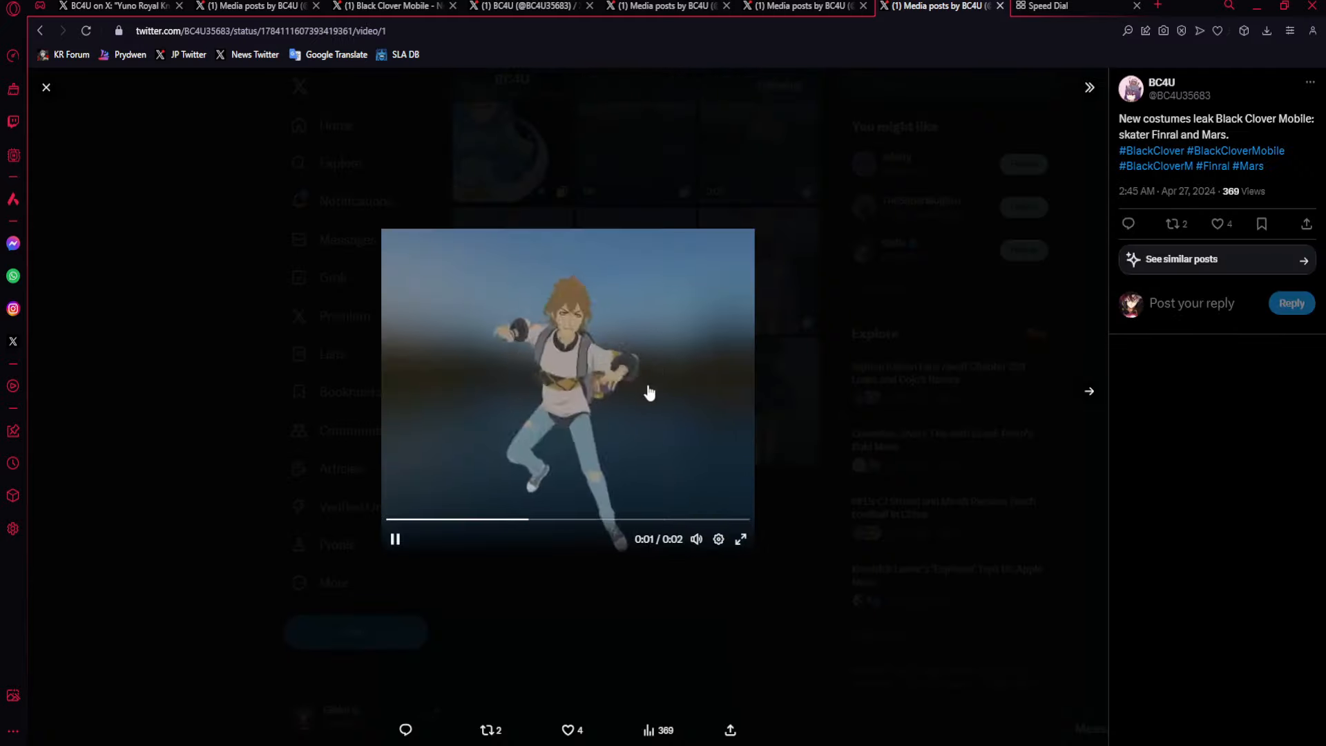
click(1090, 390)
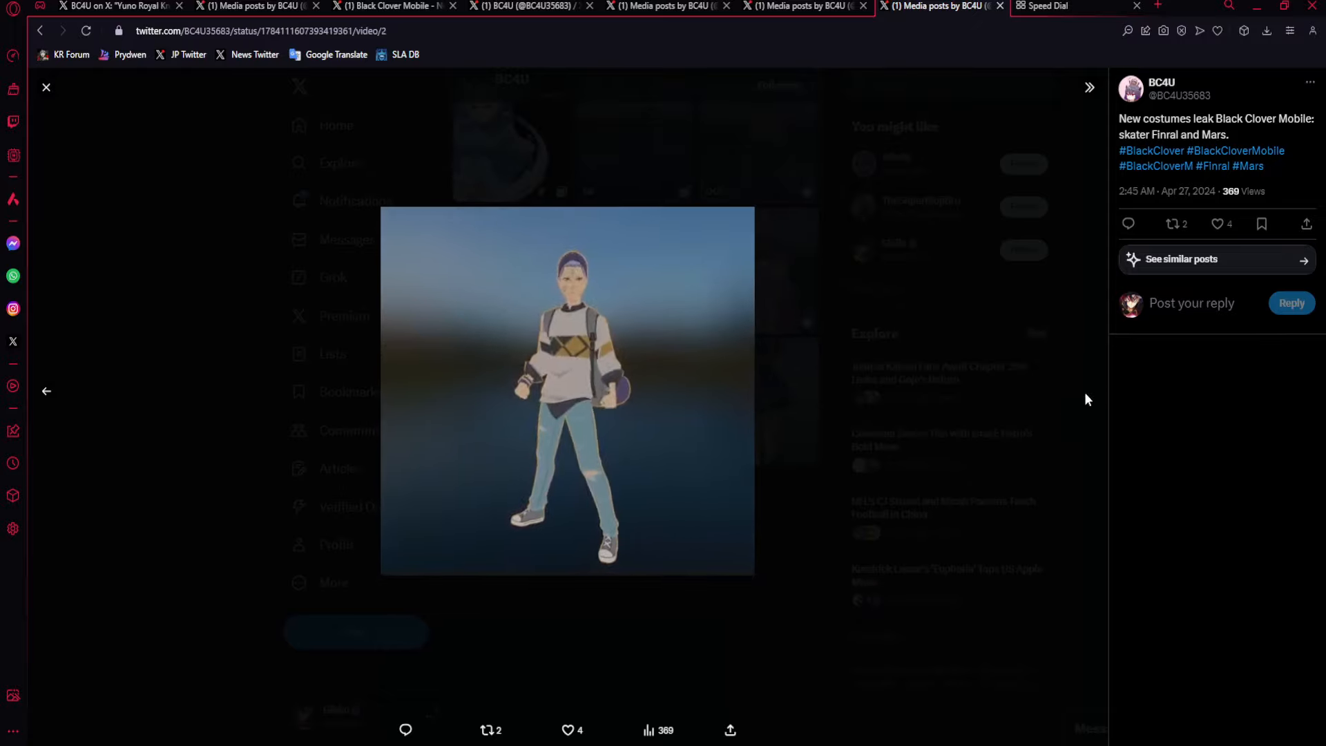
click(857, 418)
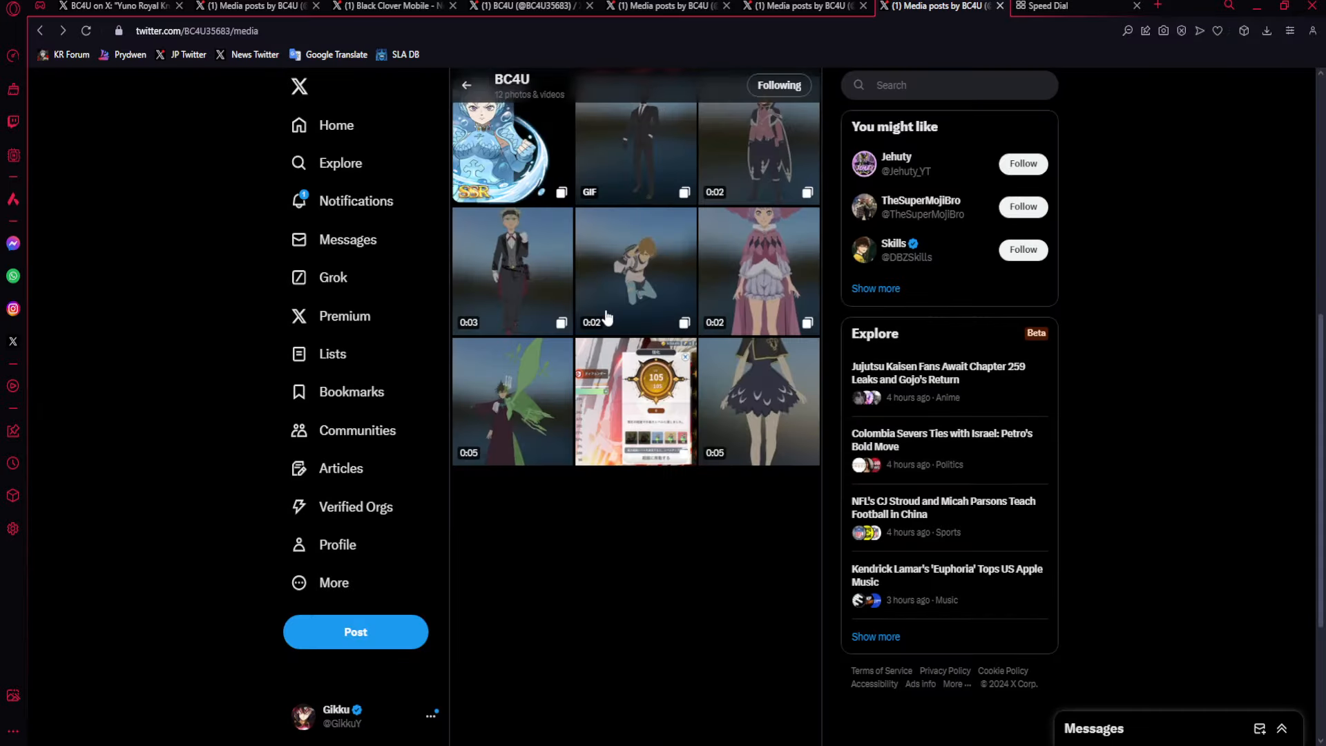
Step: Watch the Royal Servant Asta and Gauche clips, pausing Gauche on a pose, then return to the grid
click(558, 399)
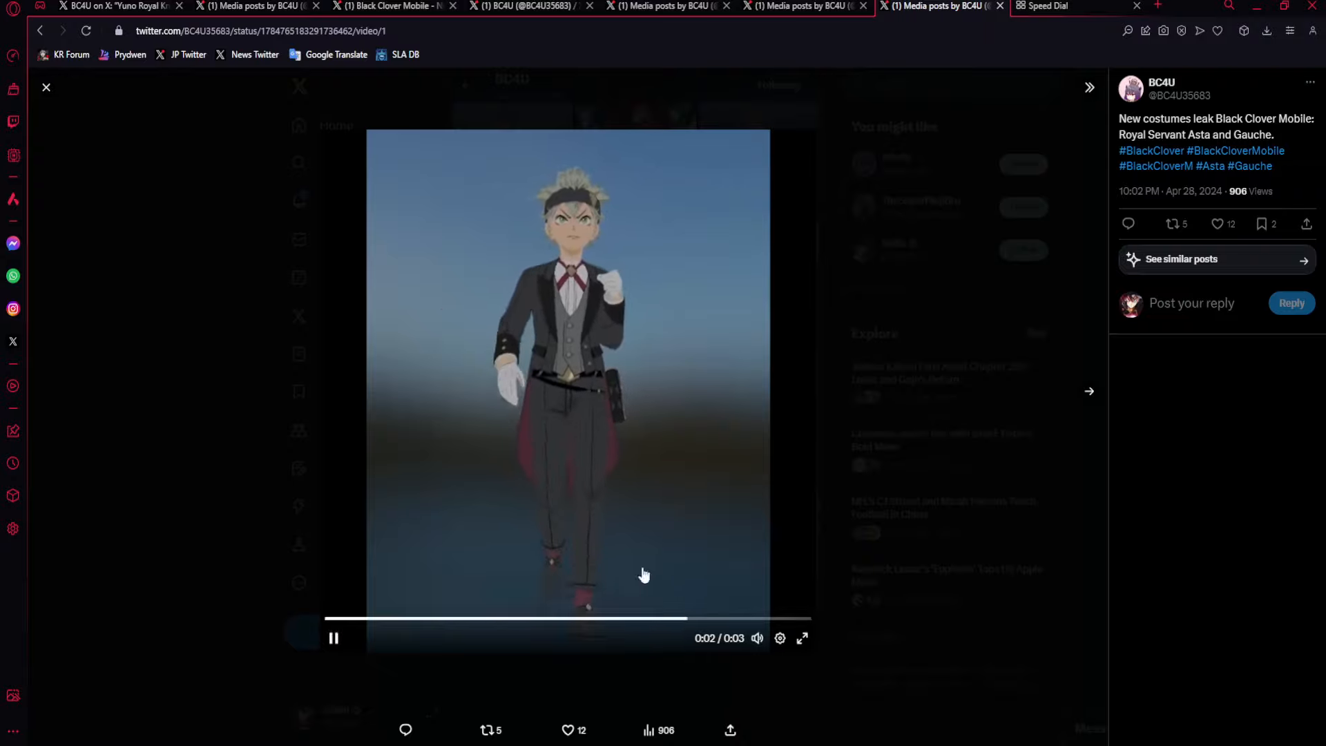
click(1087, 395)
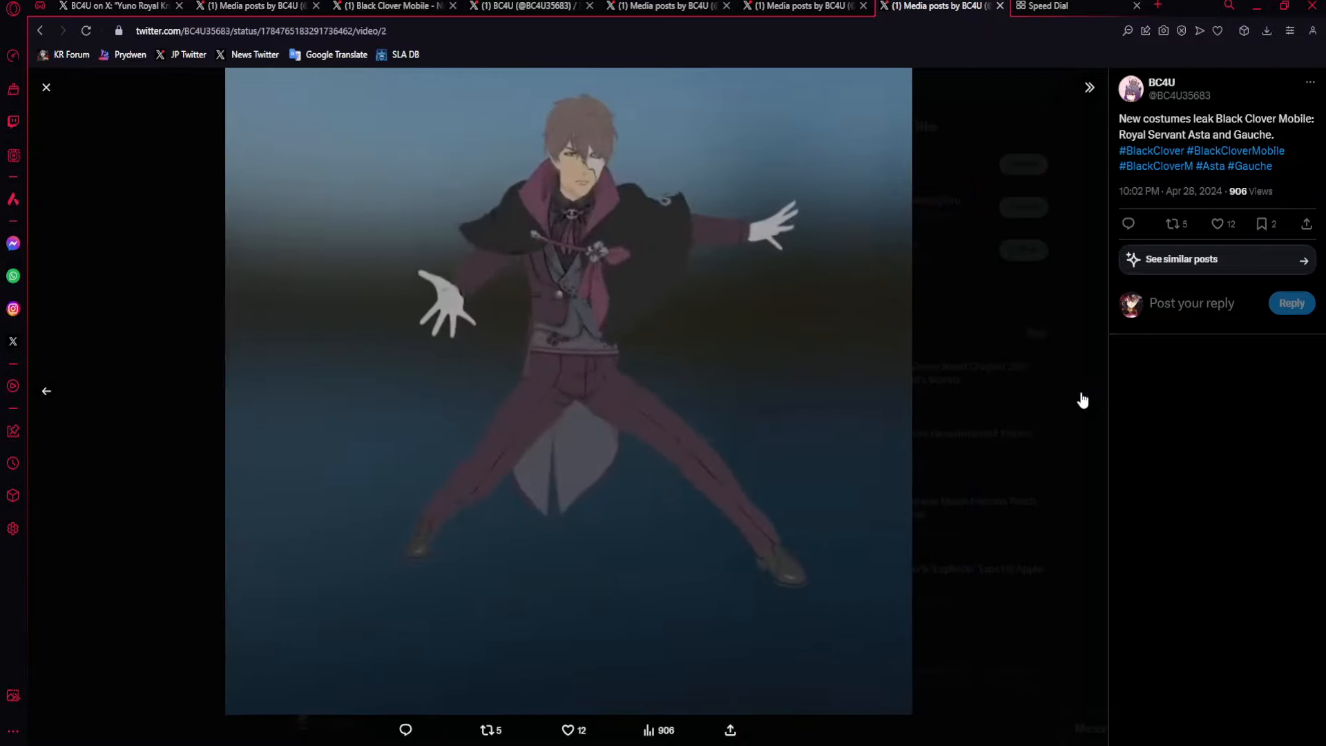
click(603, 401)
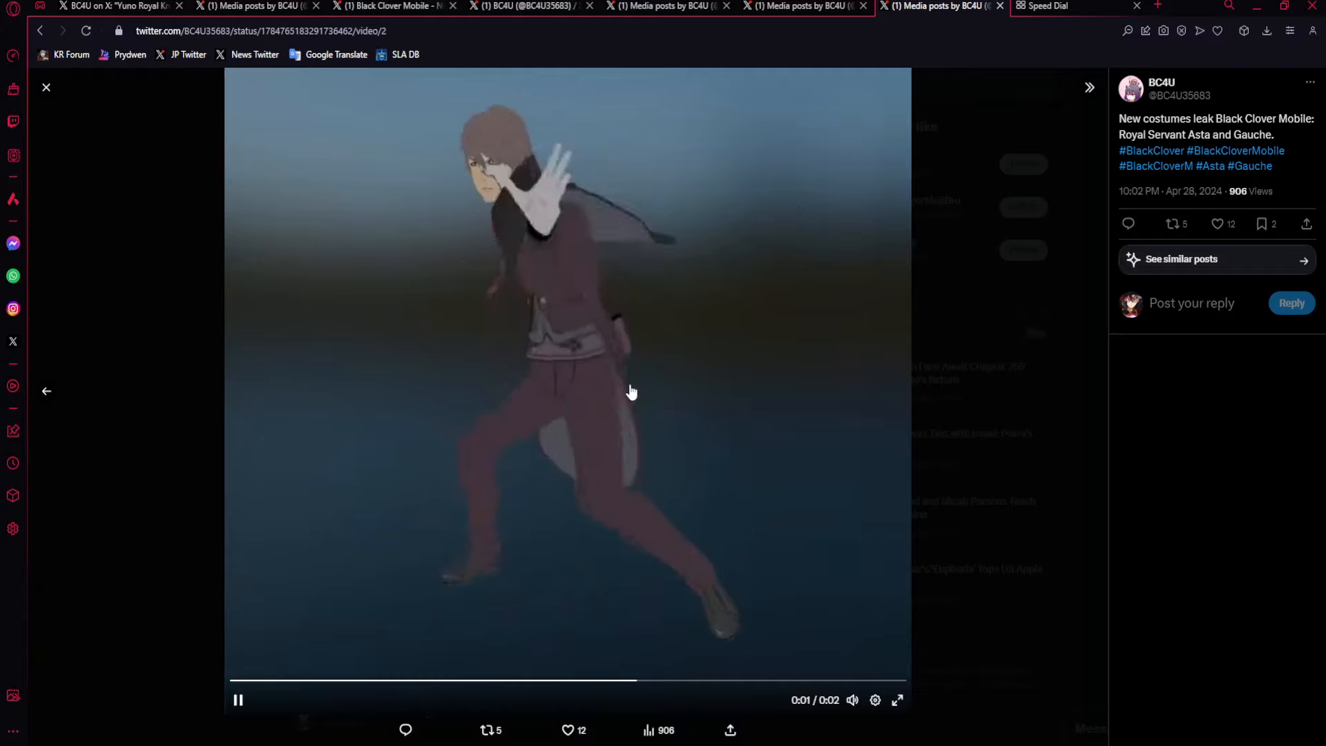
click(633, 392)
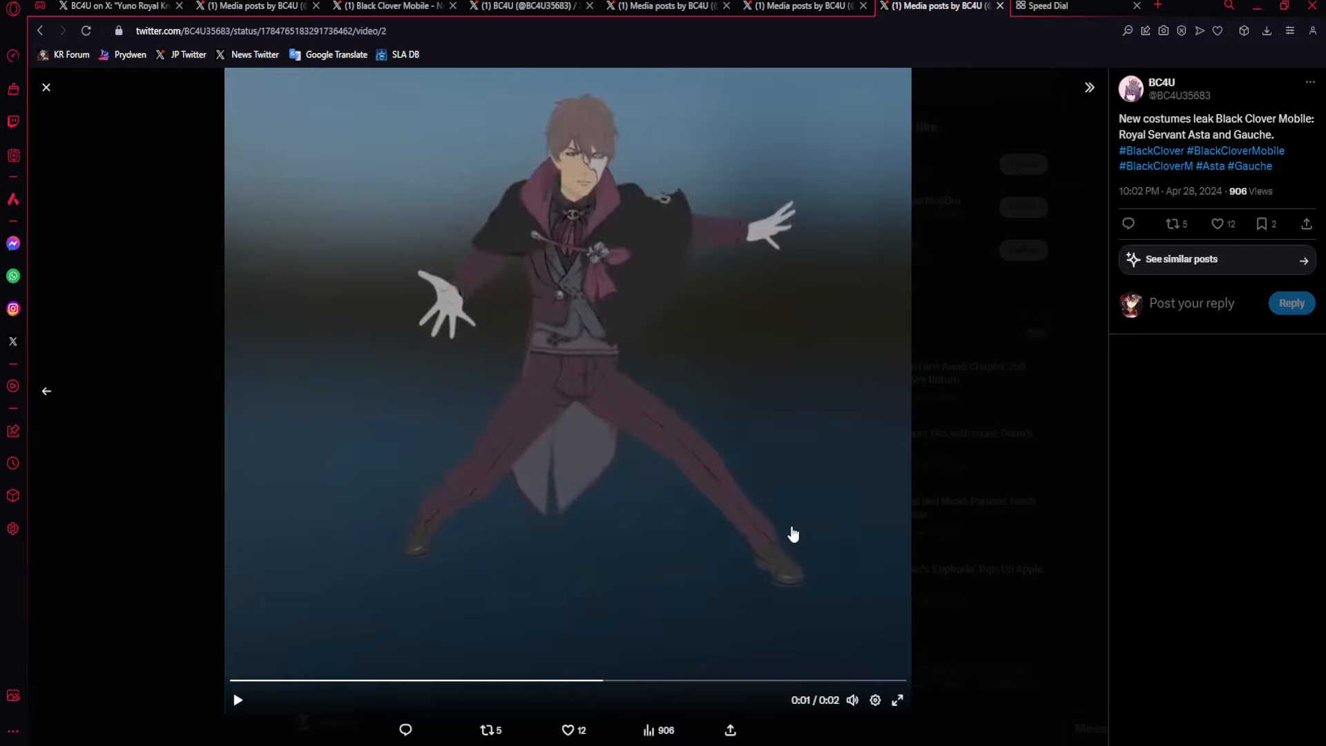
click(948, 500)
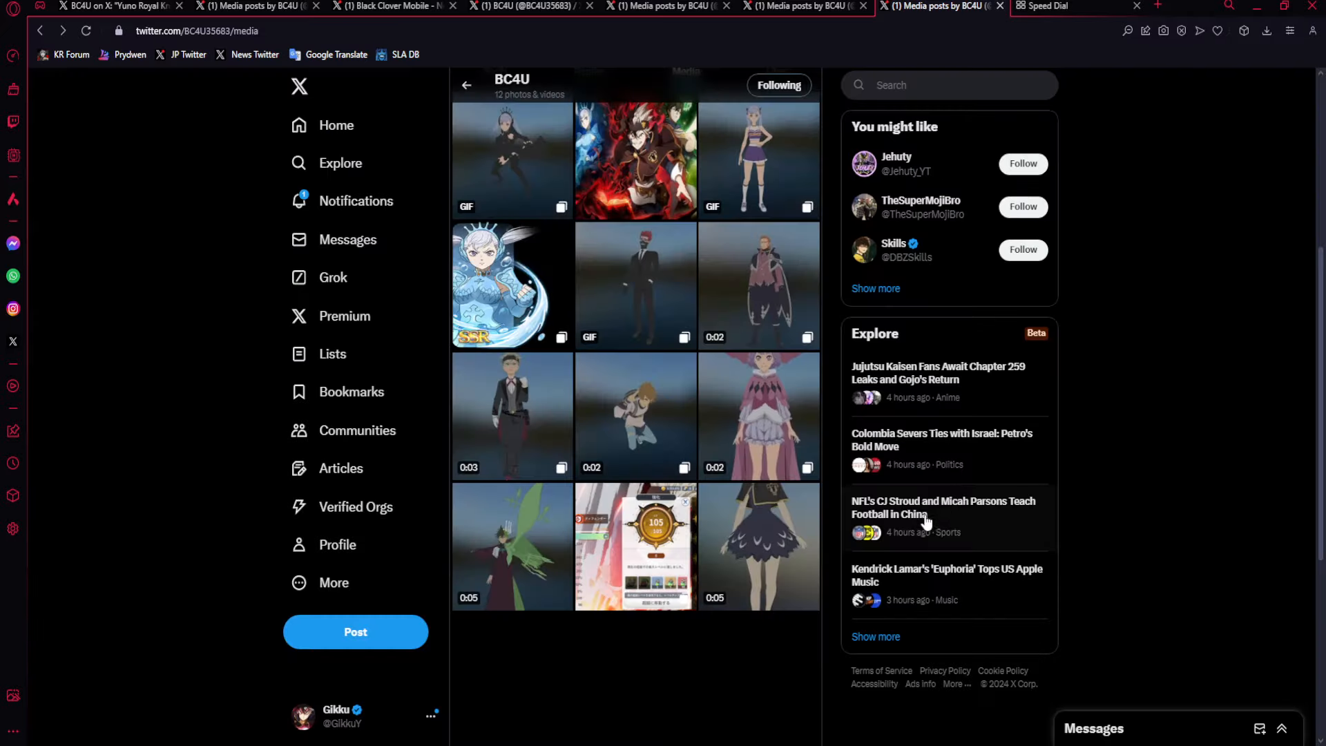
scroll(685, 492, up, 2)
click(781, 431)
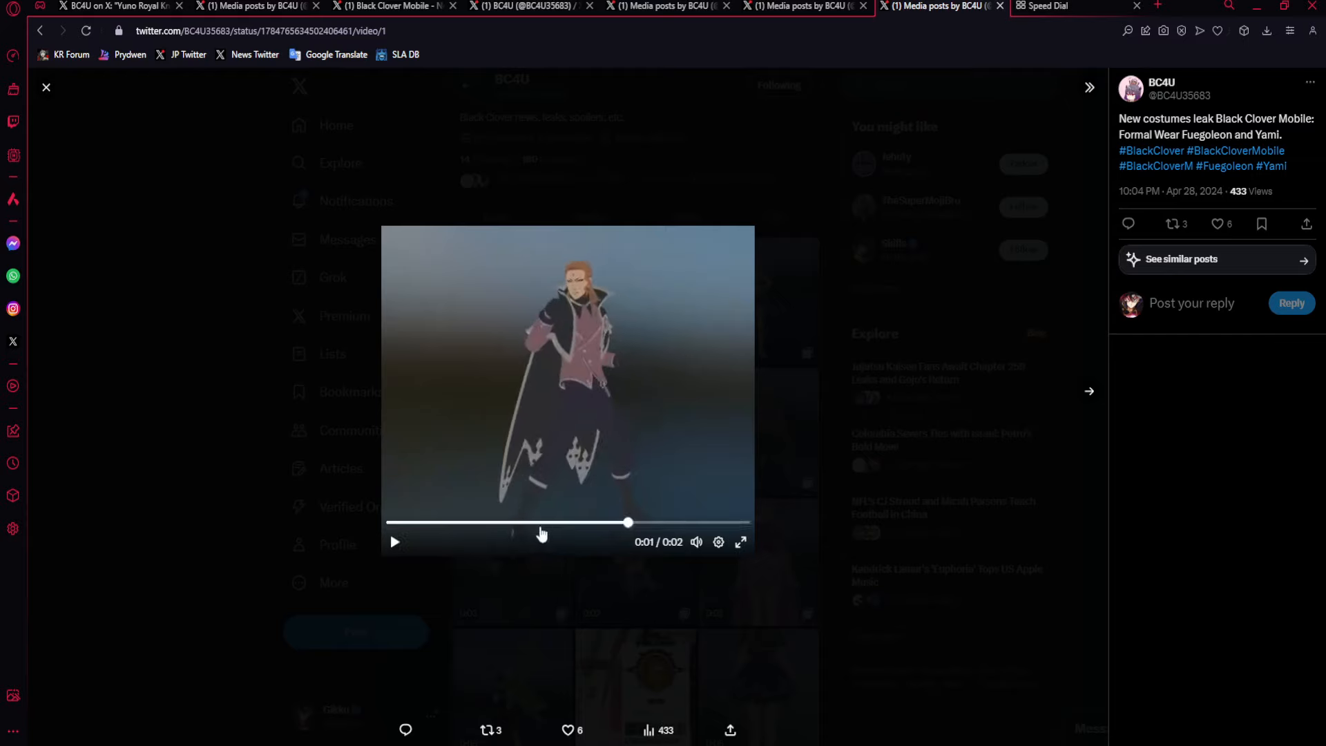
drag(541, 526, 757, 526)
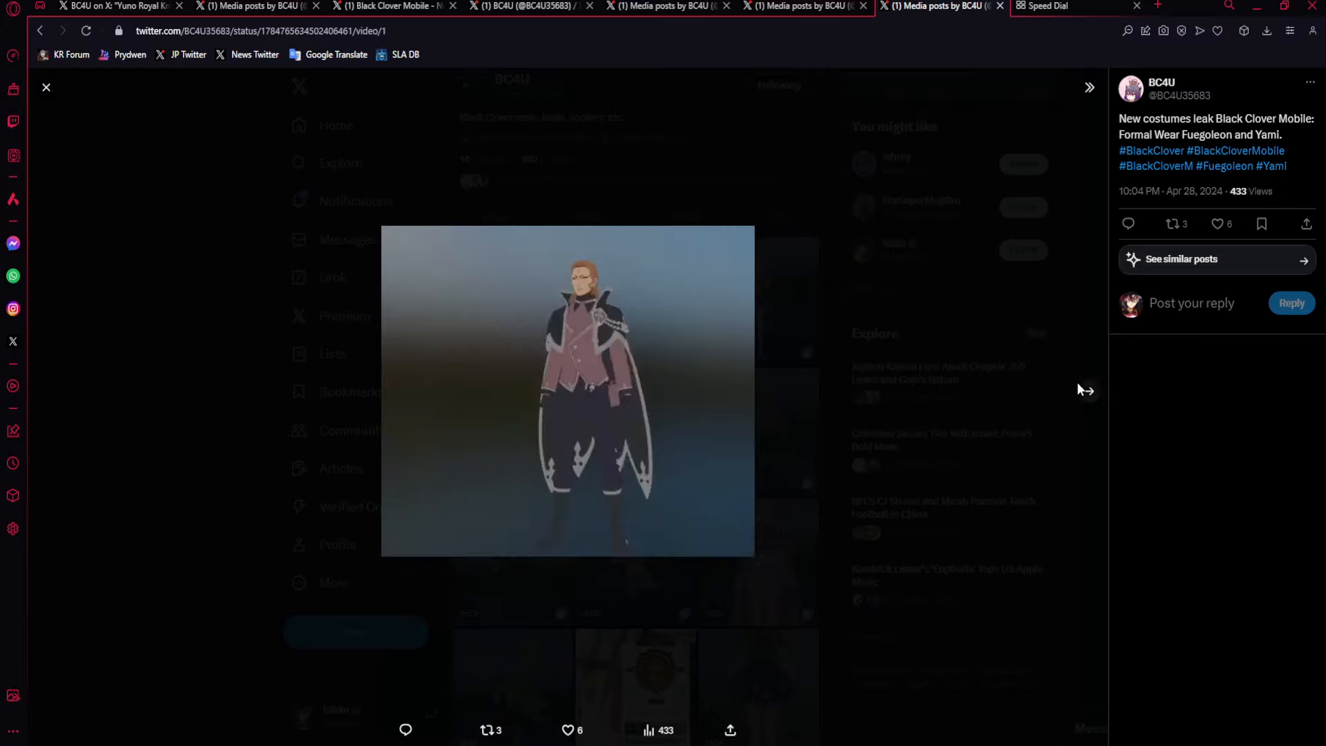
key(Right)
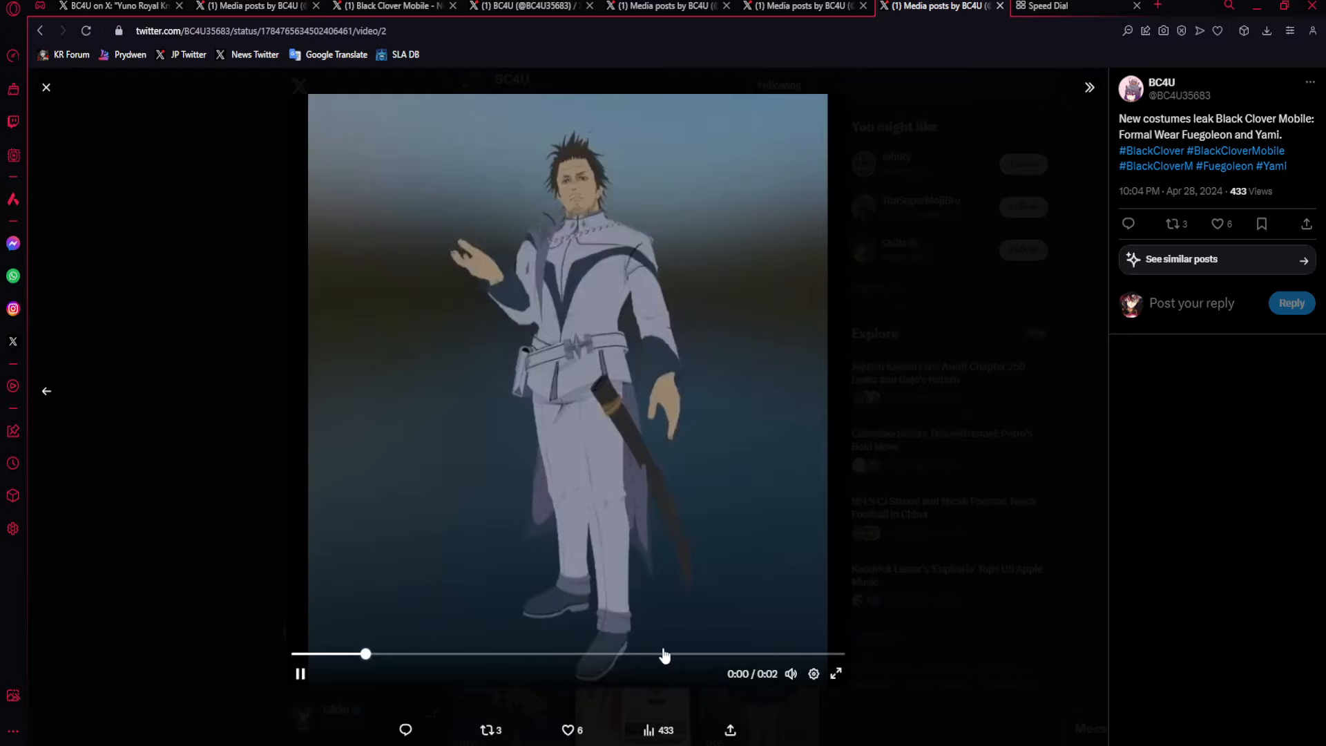
click(923, 467)
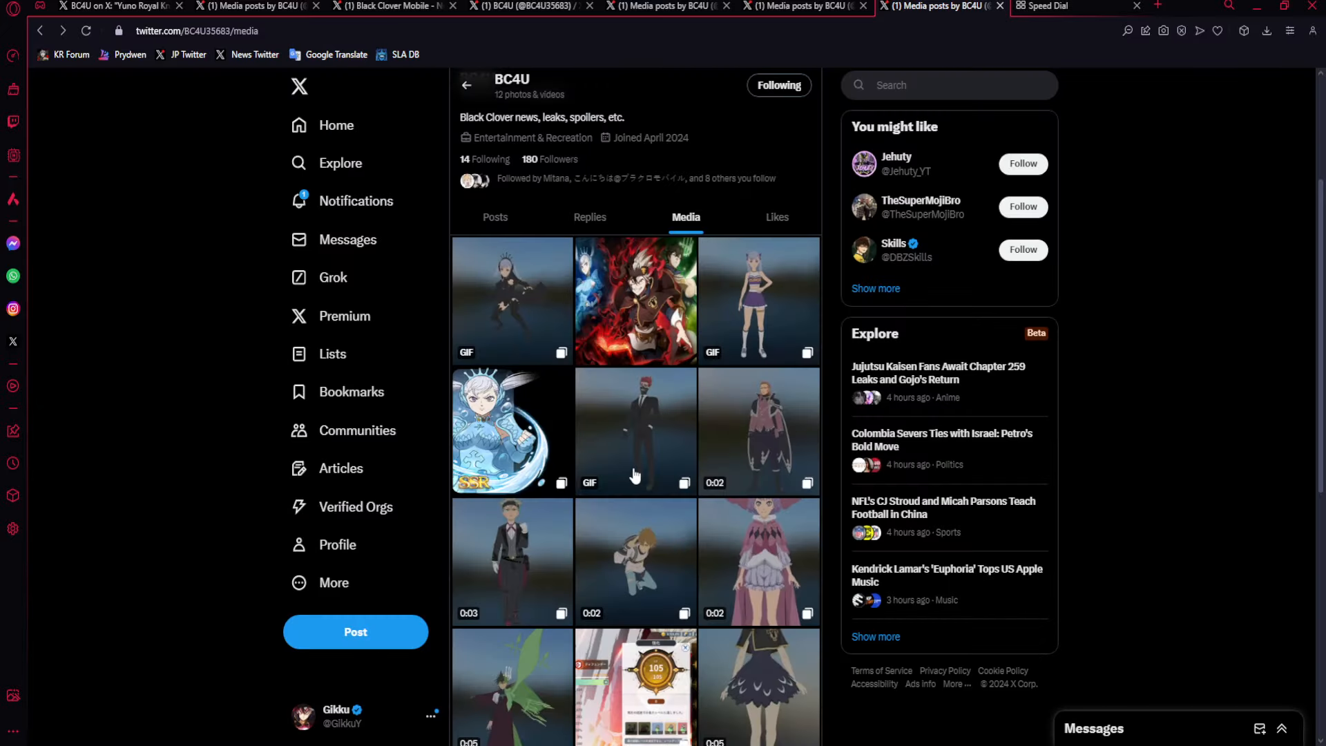
click(759, 301)
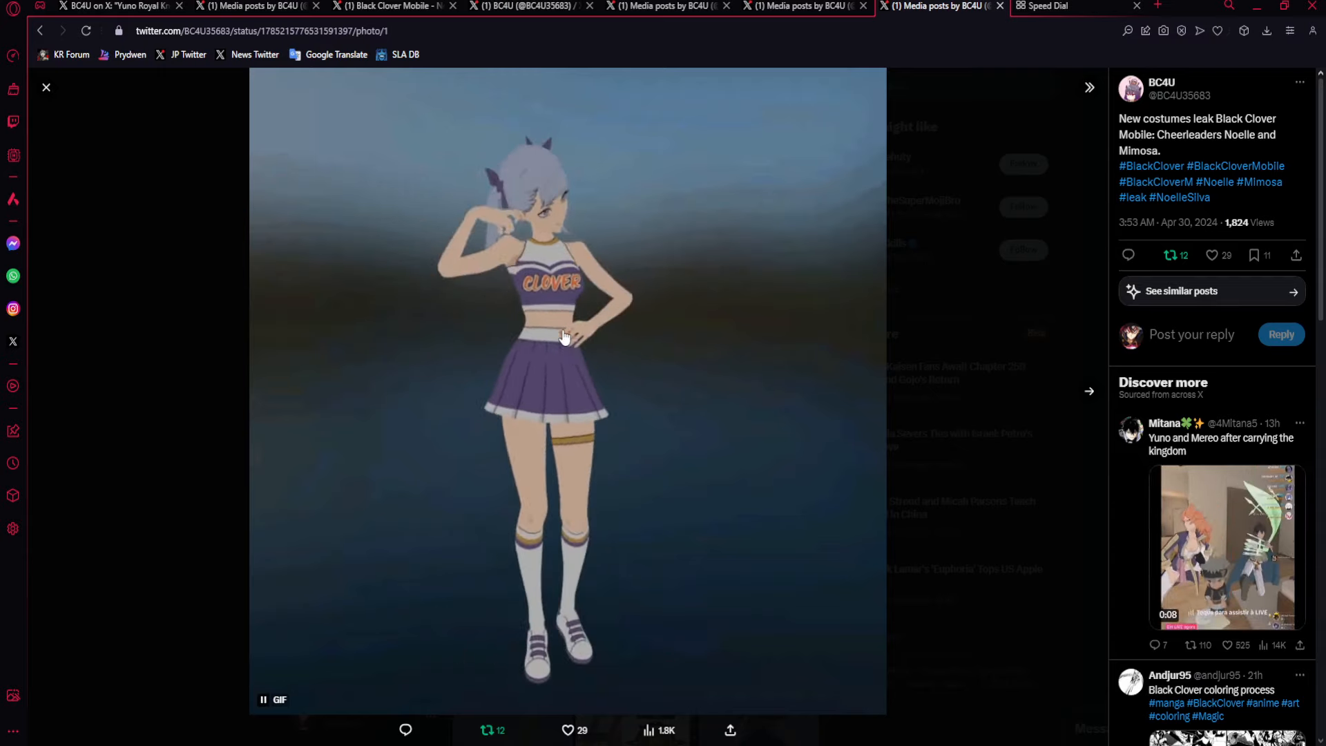
click(570, 353)
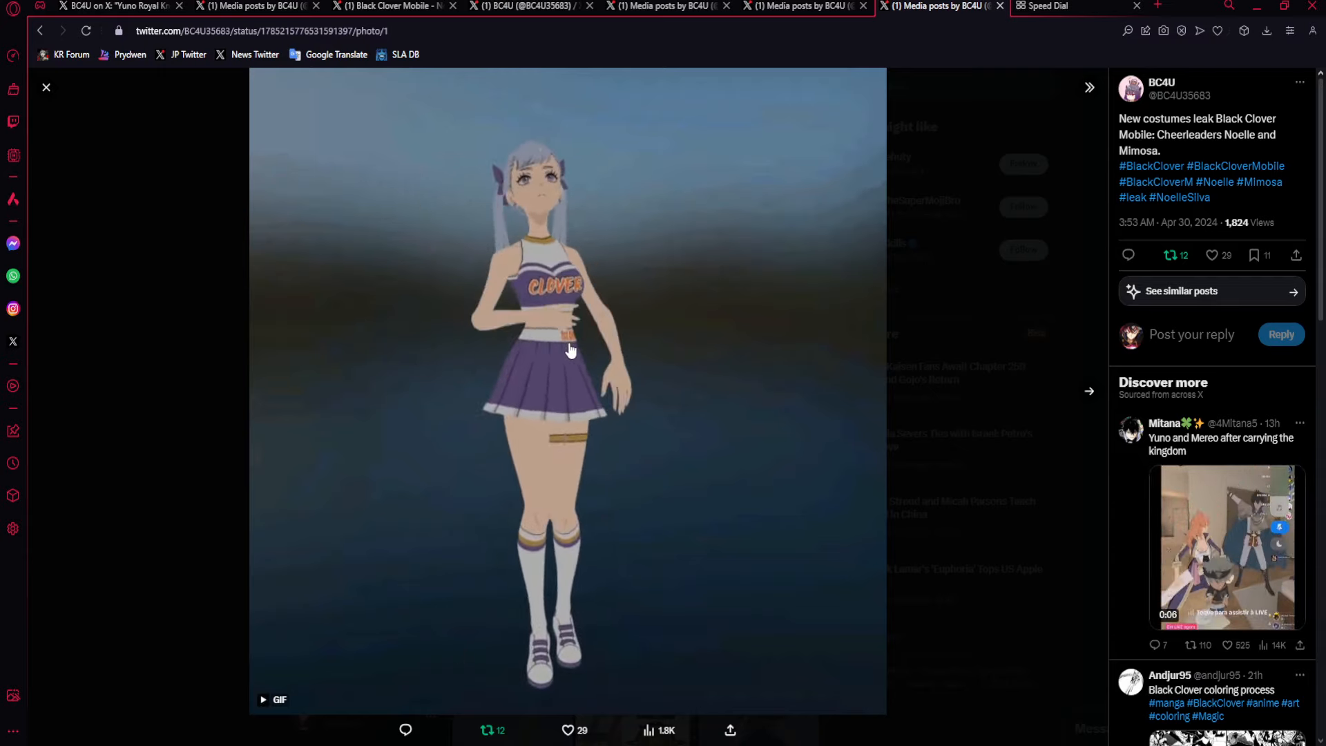
click(1090, 391)
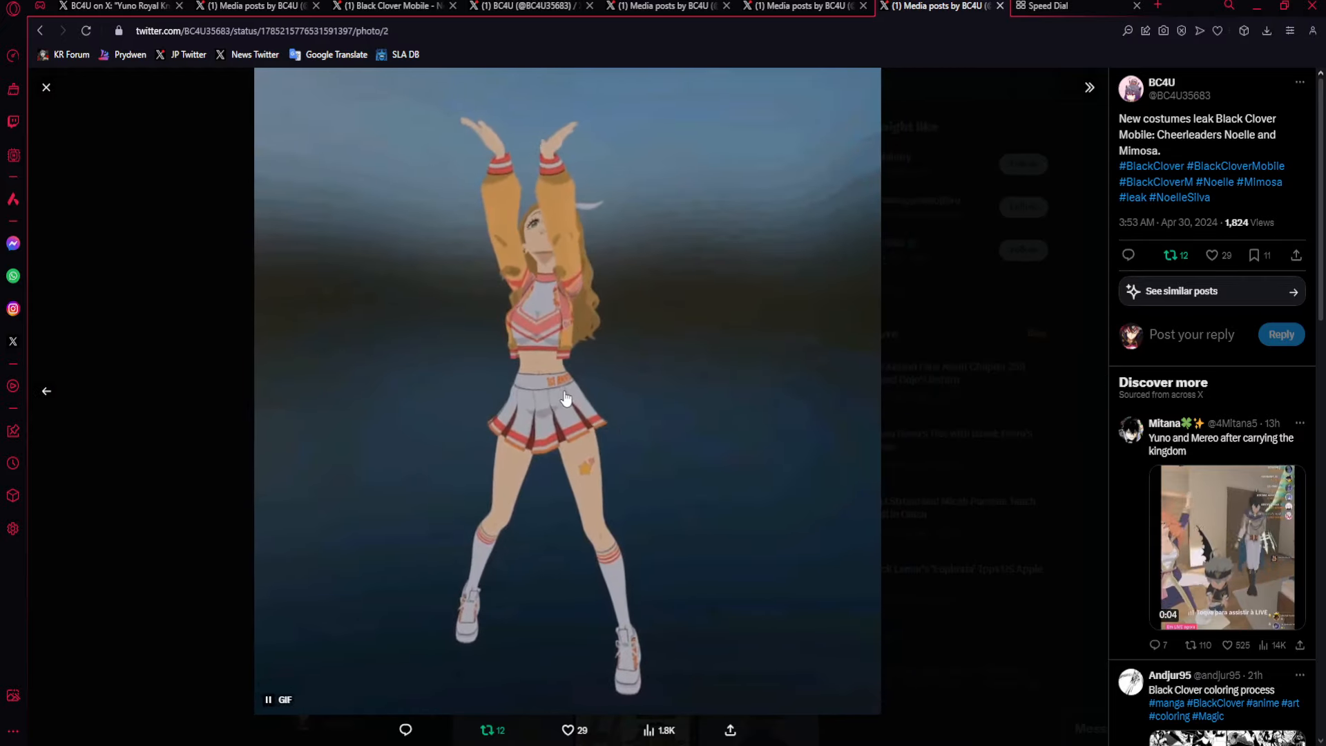
right_click(565, 399)
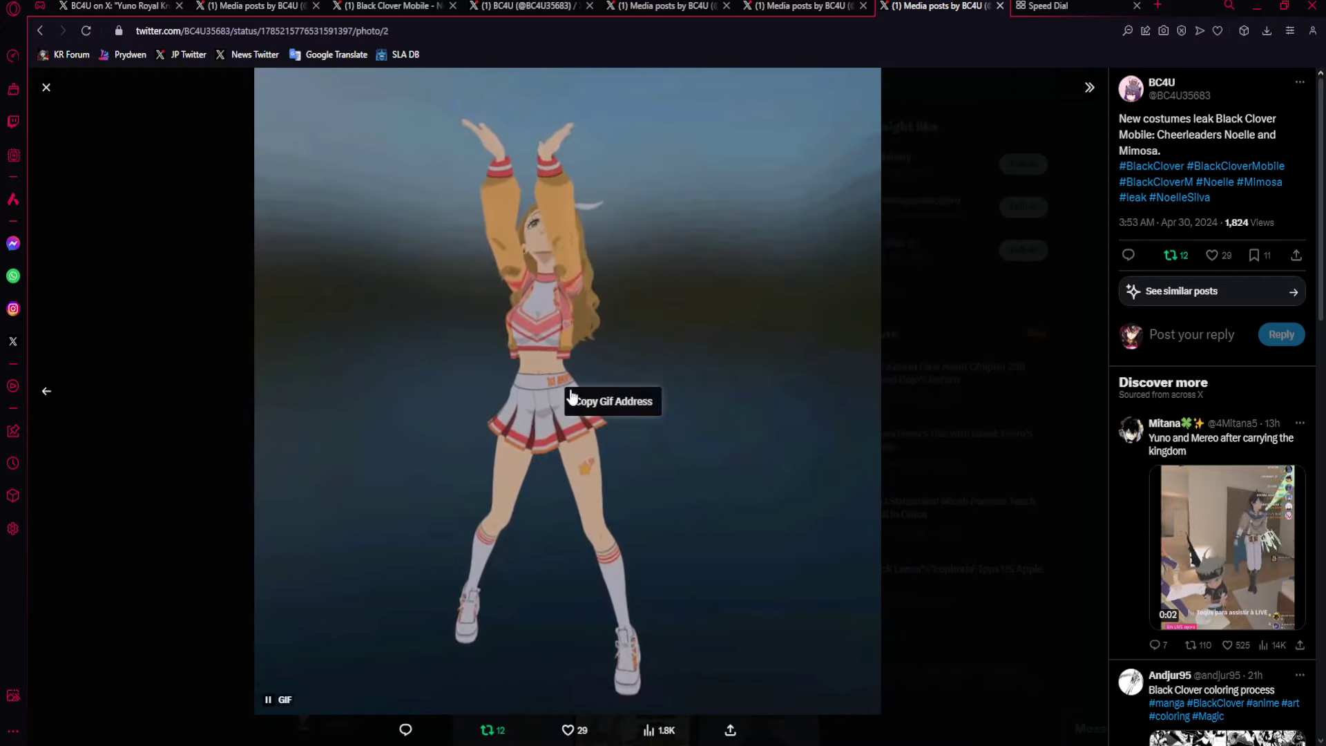
click(568, 353)
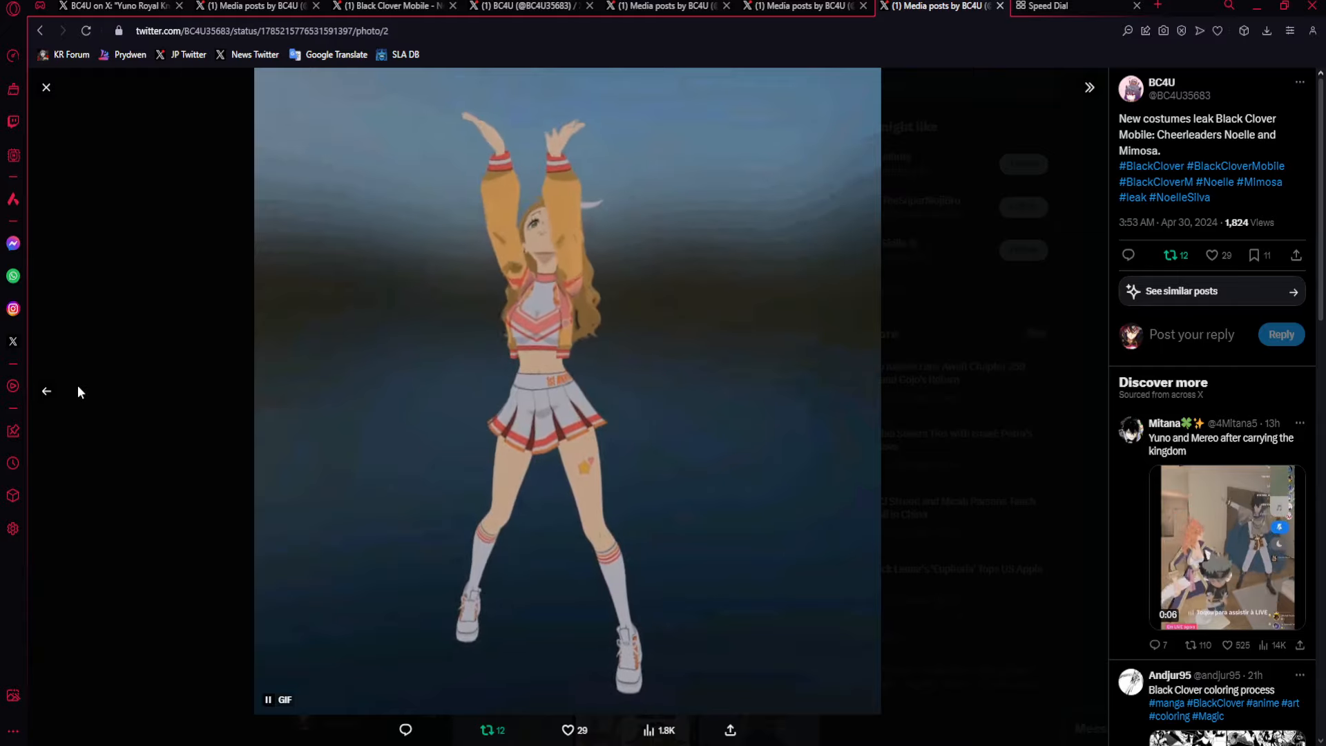
click(46, 391)
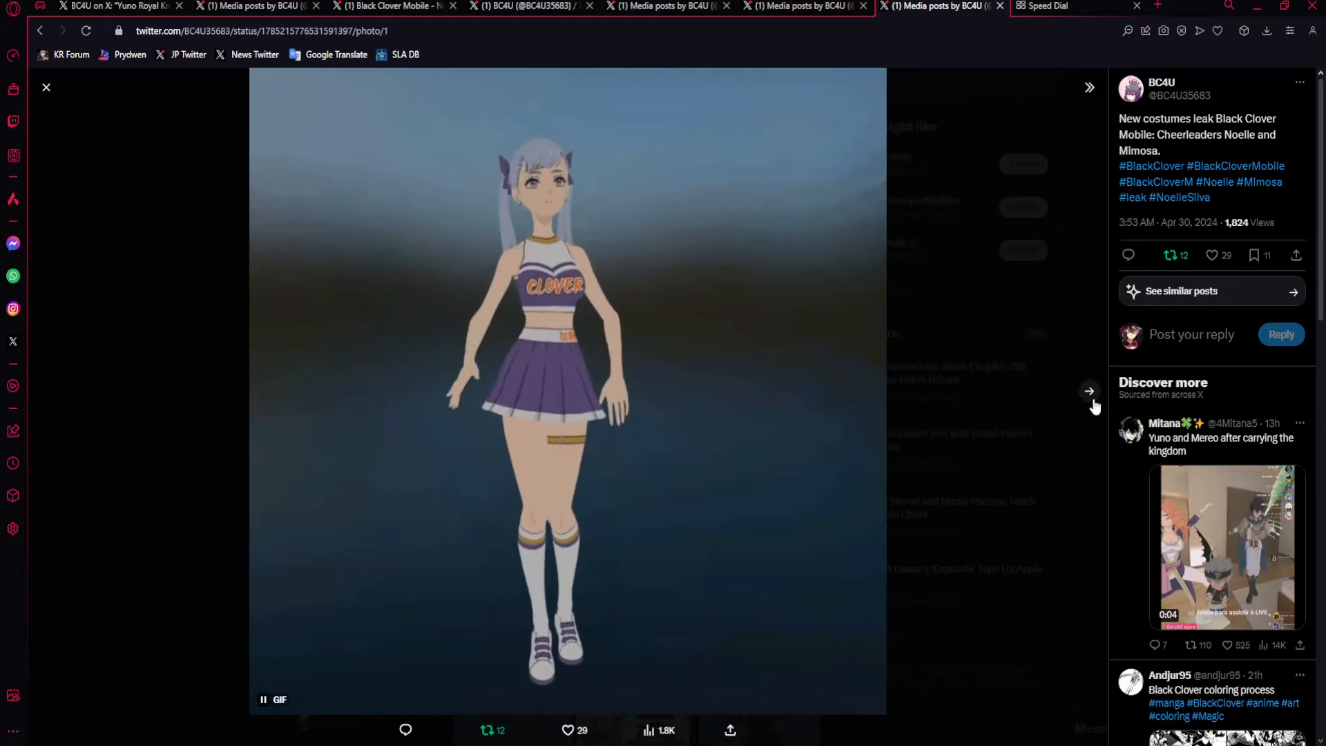
click(1089, 390)
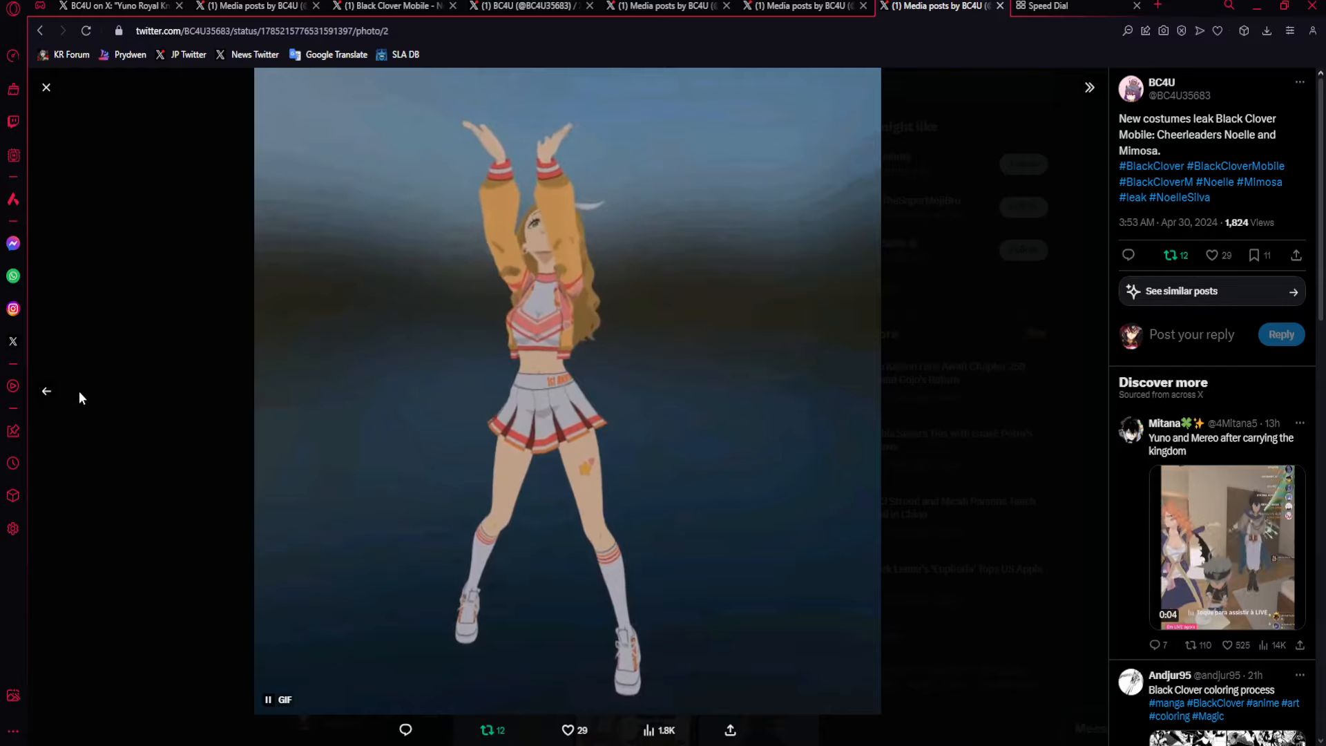
click(47, 391)
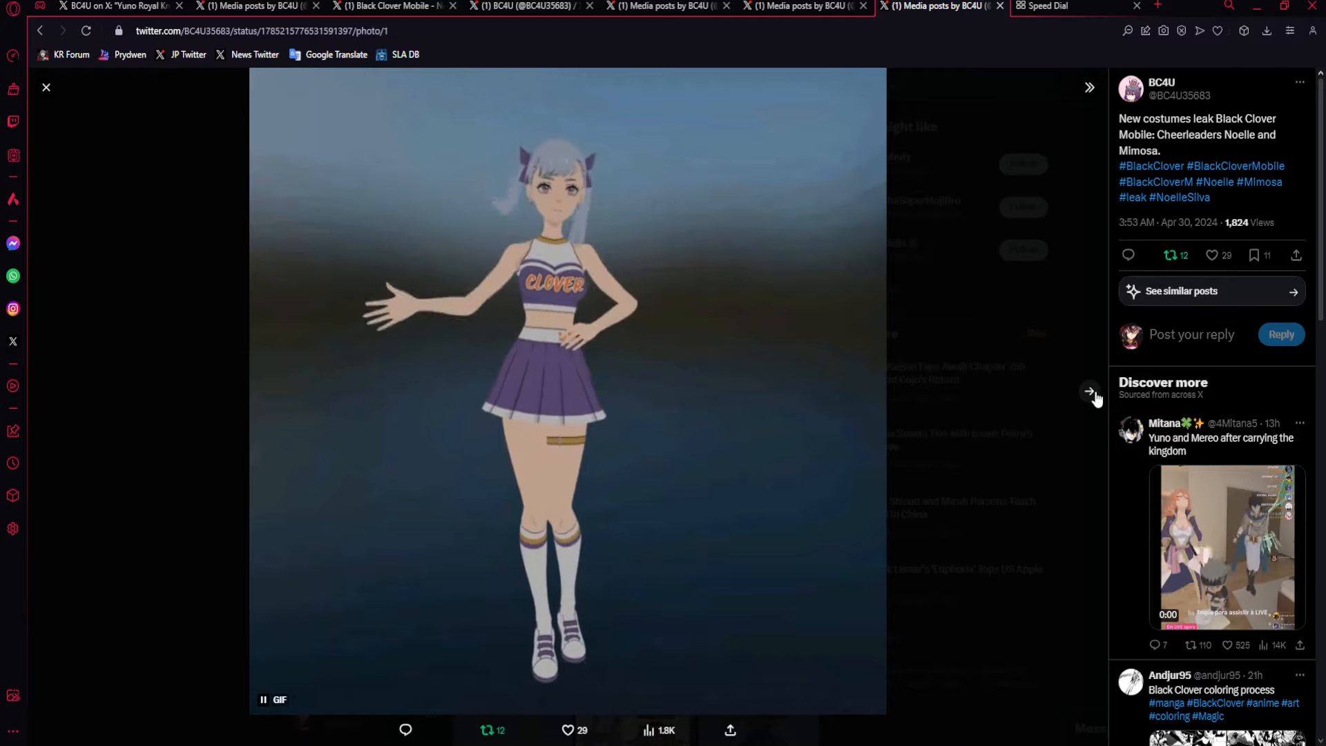
click(1090, 391)
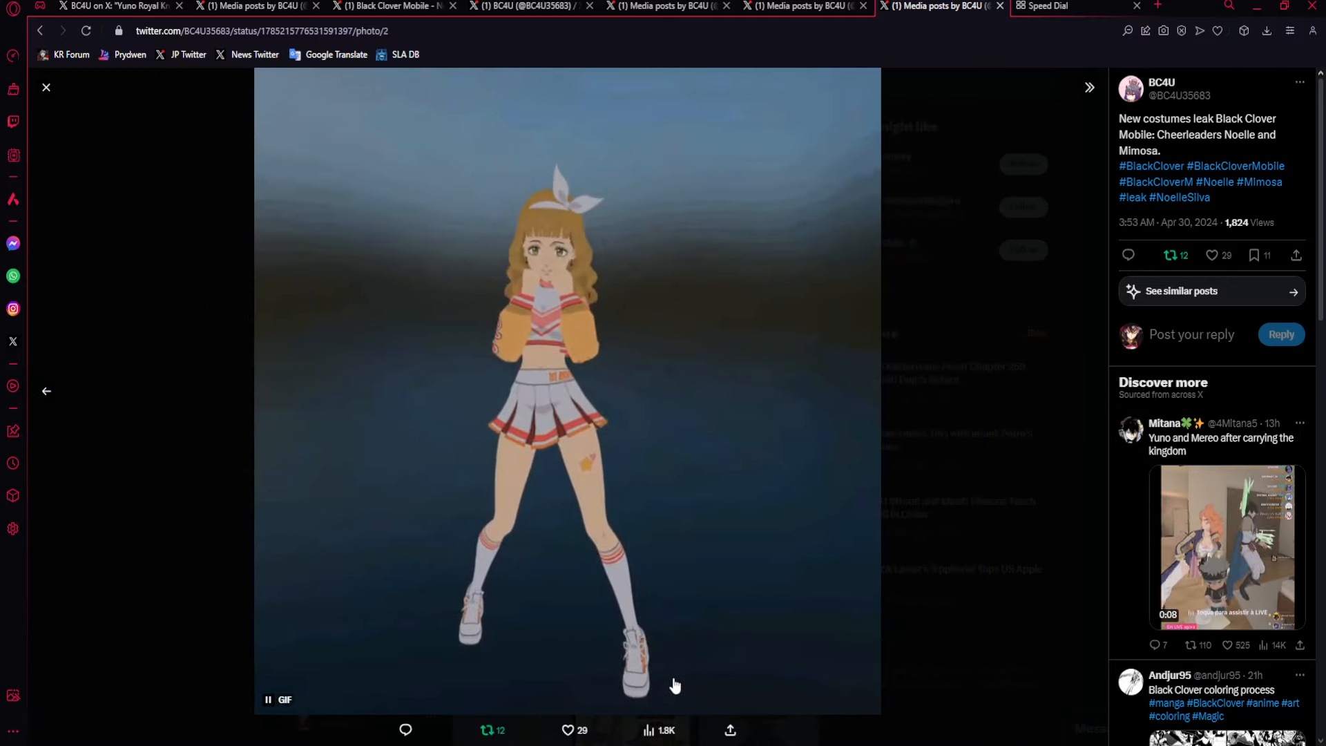
click(974, 510)
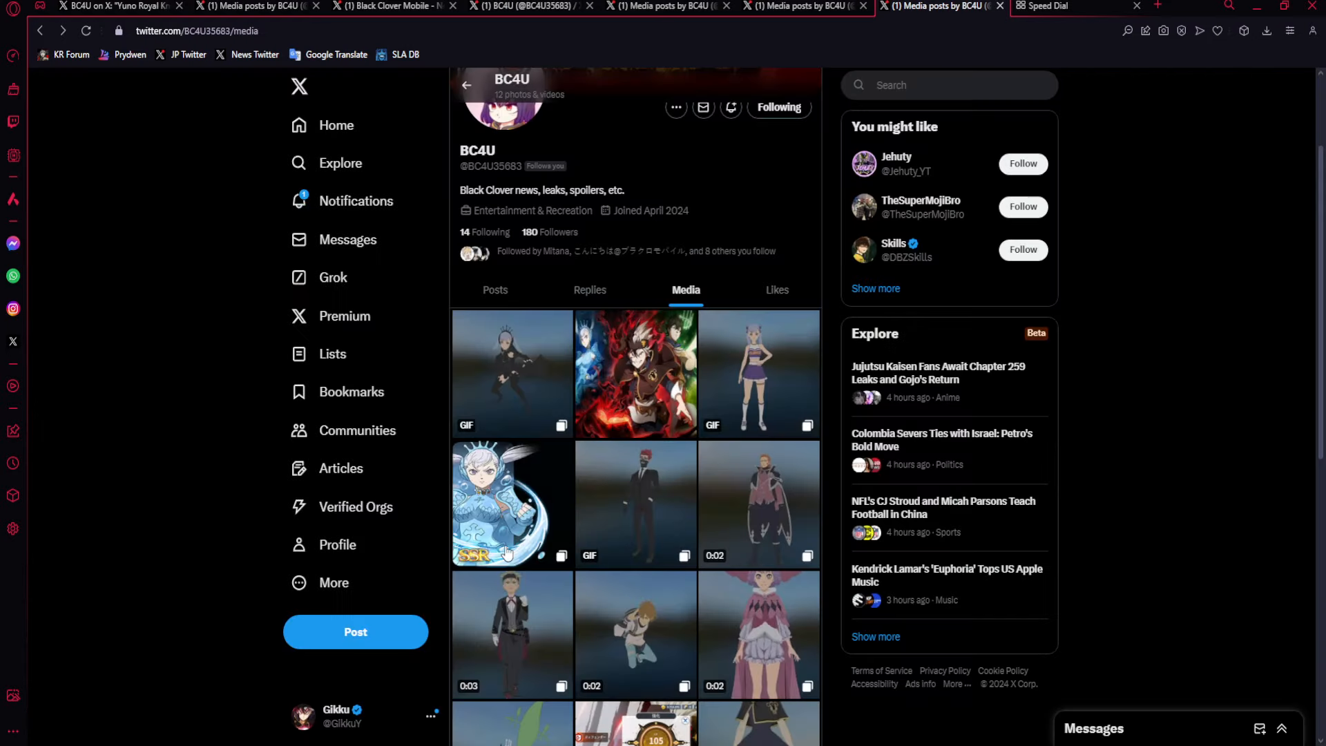
scroll(508, 559, down, 2)
Step: Quickly recheck the Royal Servant Asta/Gauche post and the Dorothy costume post
click(520, 502)
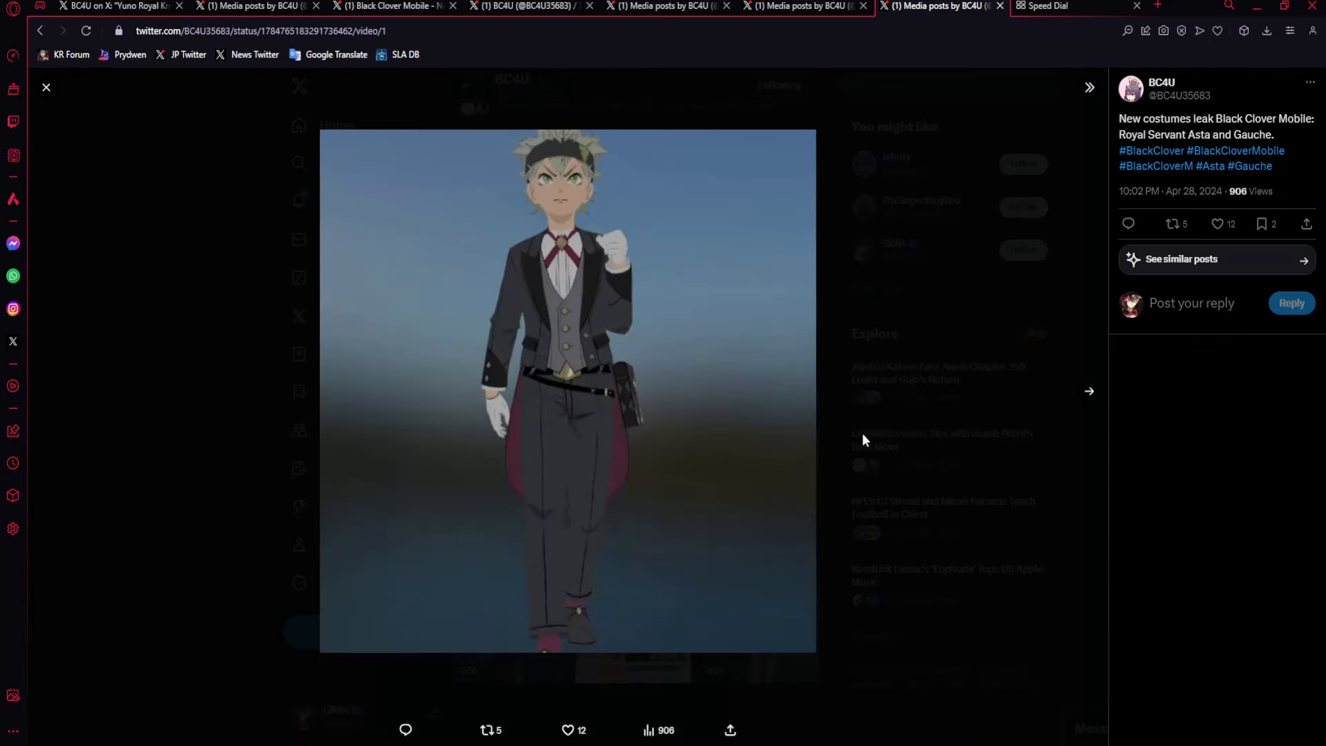
click(1091, 391)
click(1037, 393)
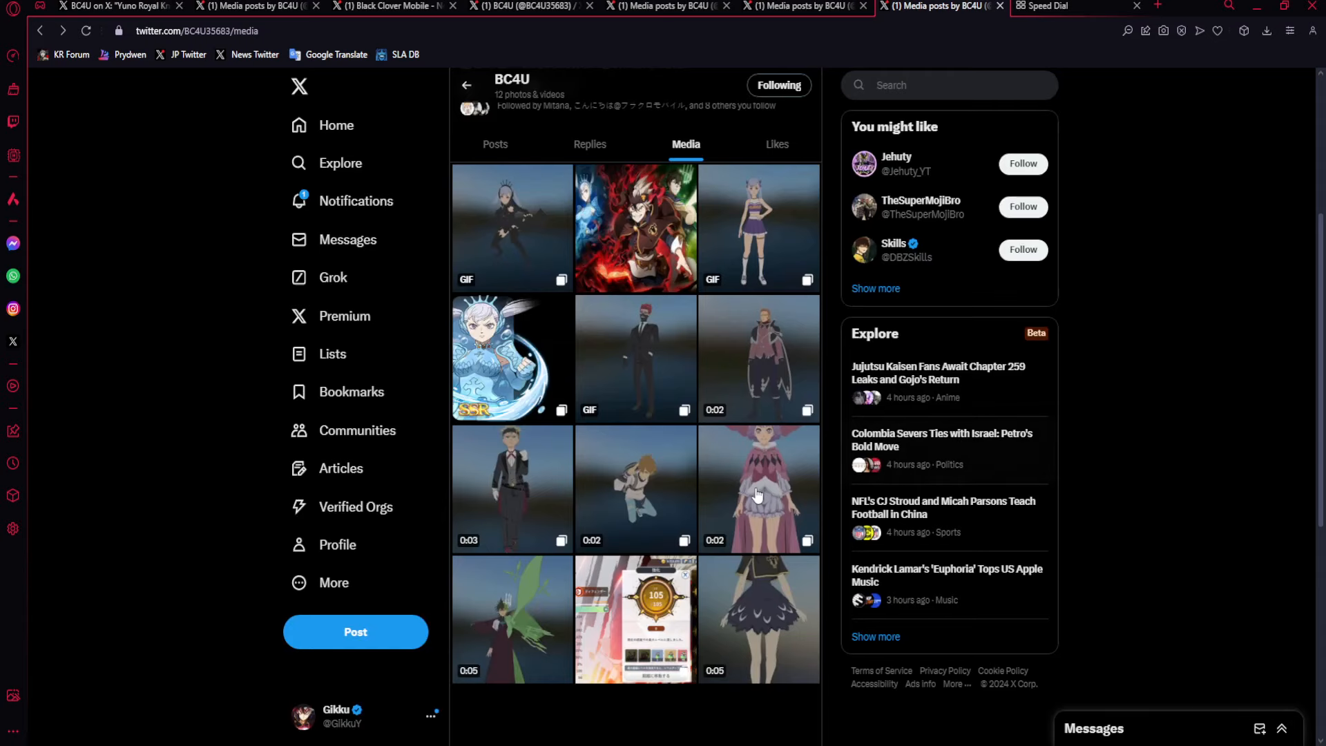
click(767, 436)
click(1091, 391)
click(1033, 401)
Step: Glance at the Suit Zora GIF post, then switch back to the Discord leaks channel
click(644, 385)
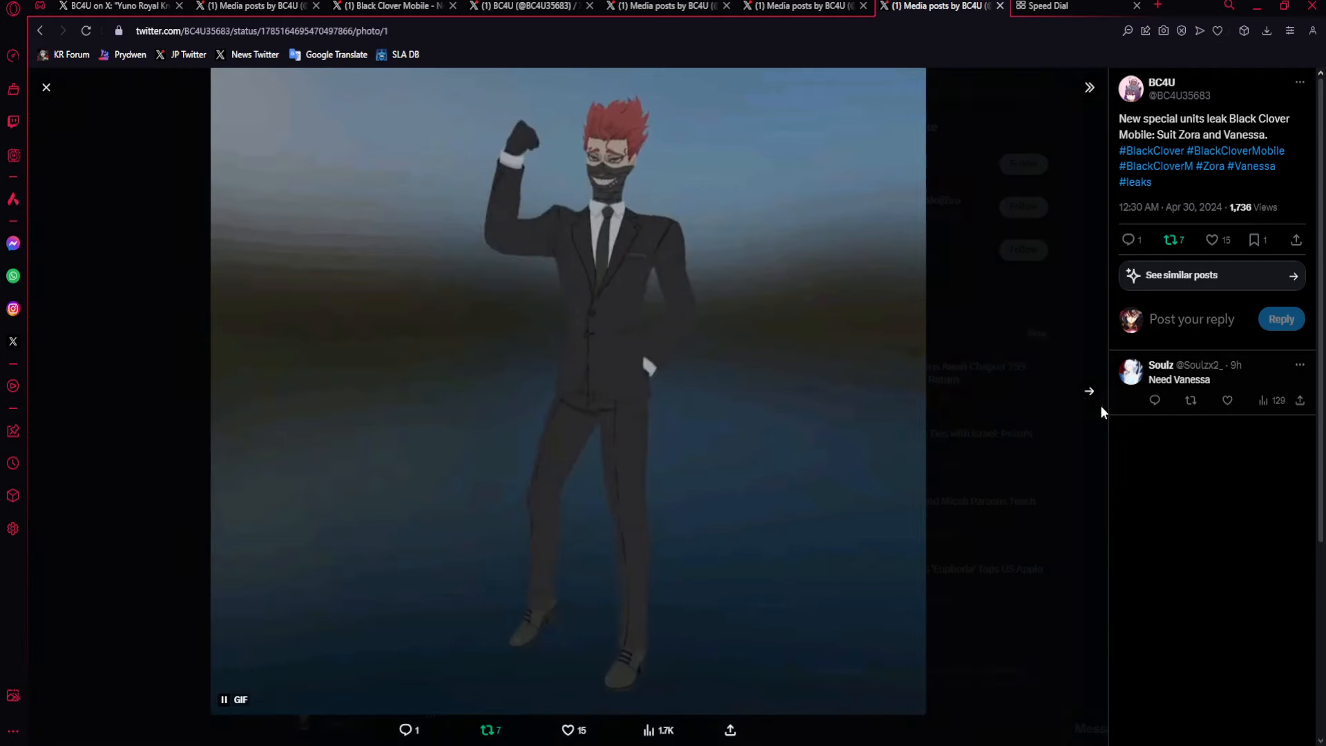
click(1103, 404)
scroll(578, 568, up, 8)
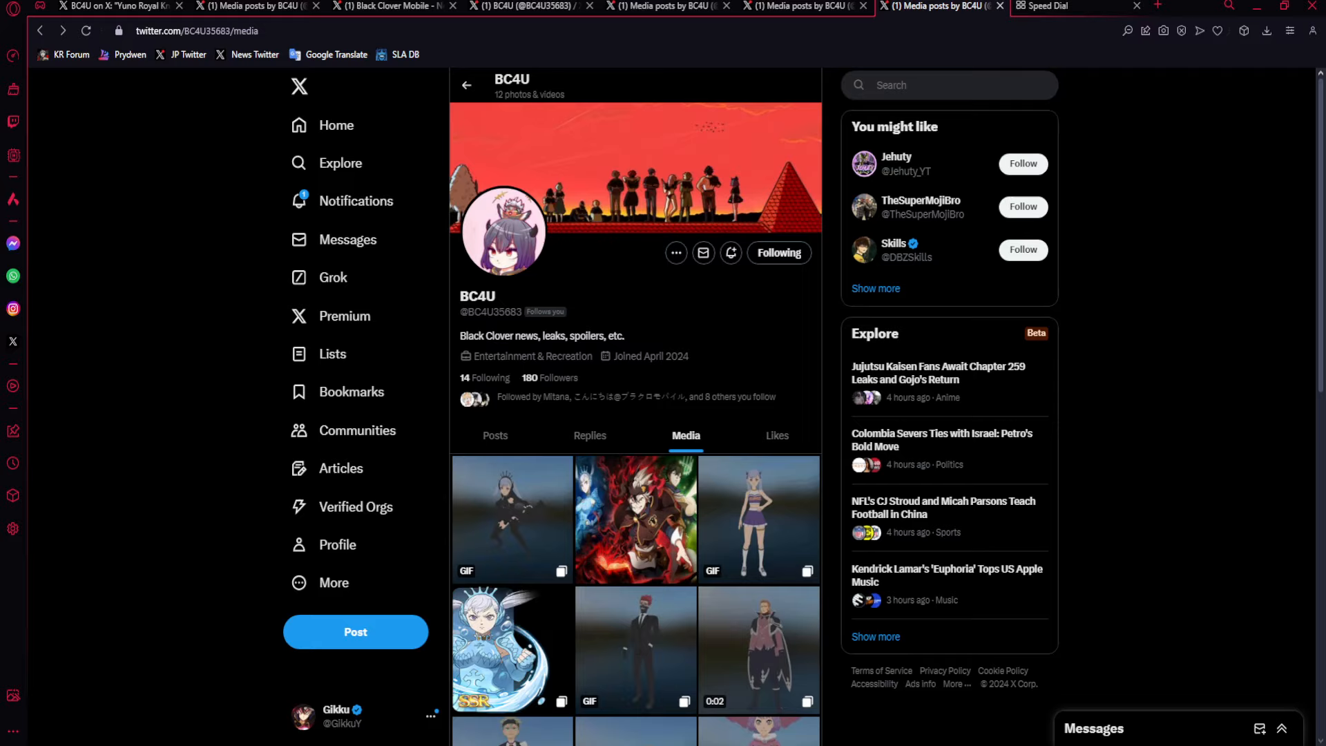
key(alt+Tab)
drag(224, 361, 269, 383)
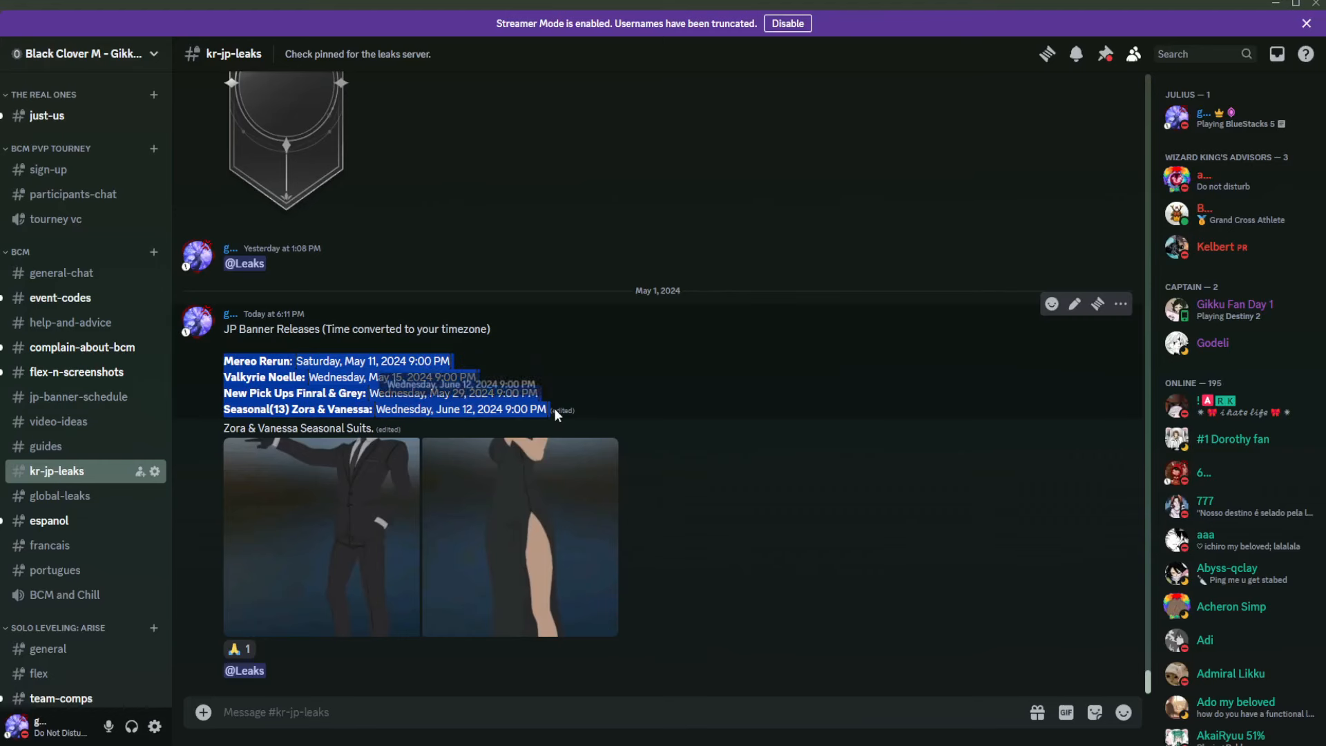
click(271, 387)
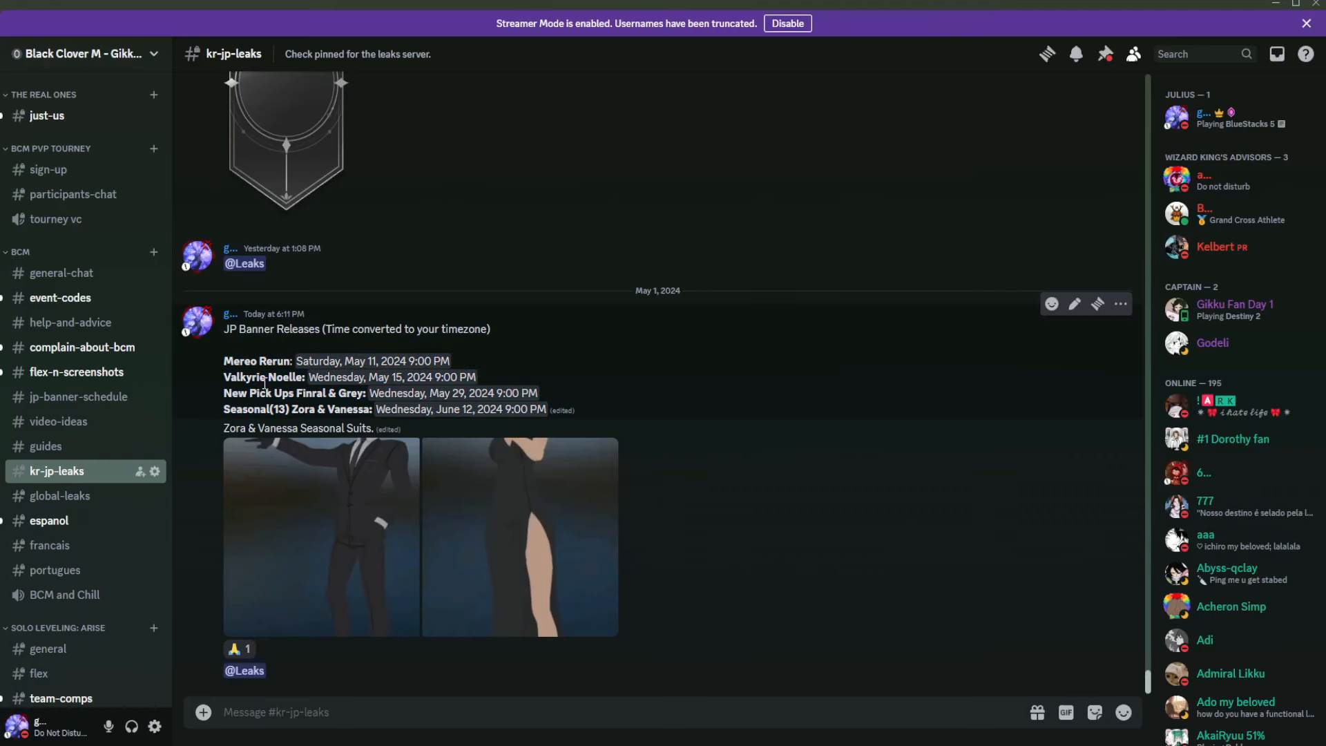